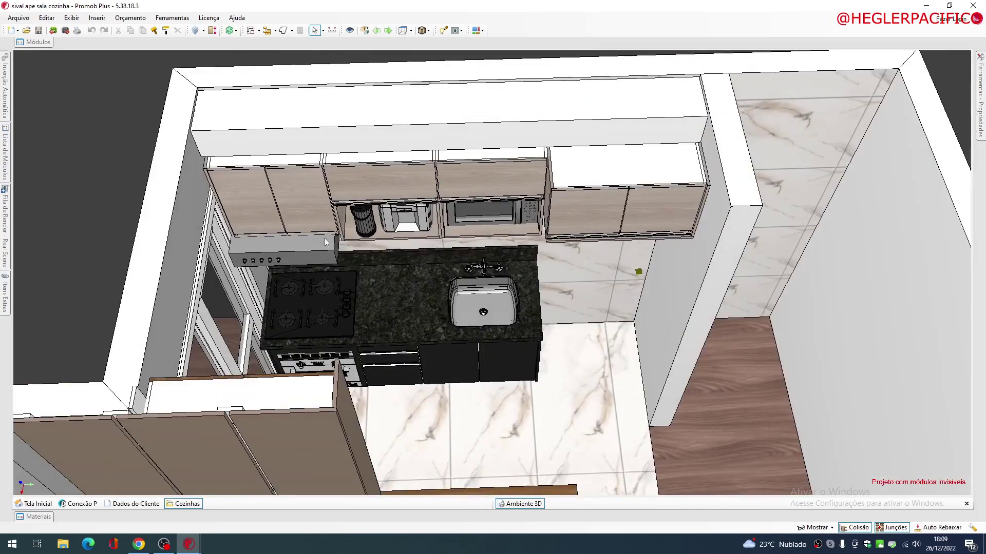
Step: Examine the kitchen project's upper cabinets, hood, appliances, countertop and wooden bar counter from several angles
middle_drag(411, 160, 381, 267)
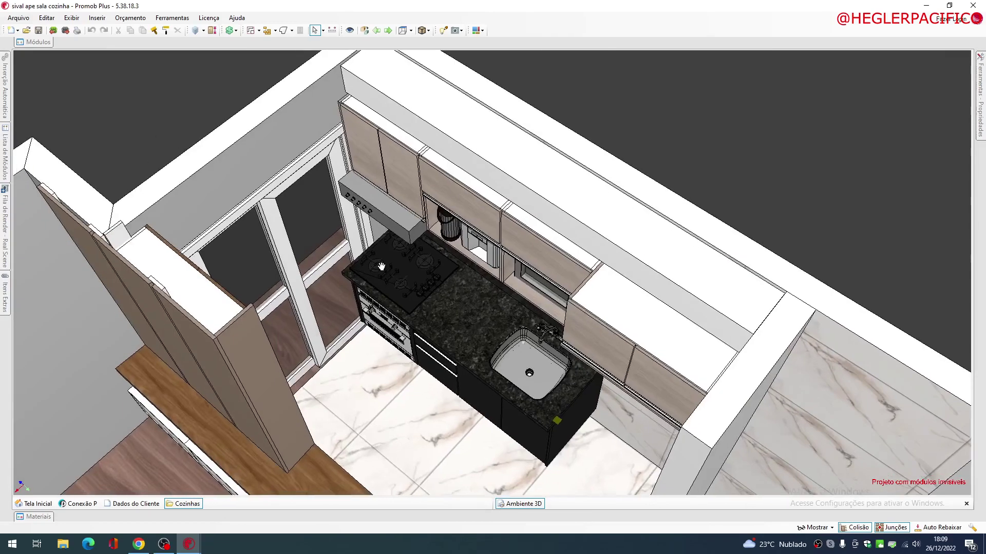
middle_drag(434, 114, 436, 275)
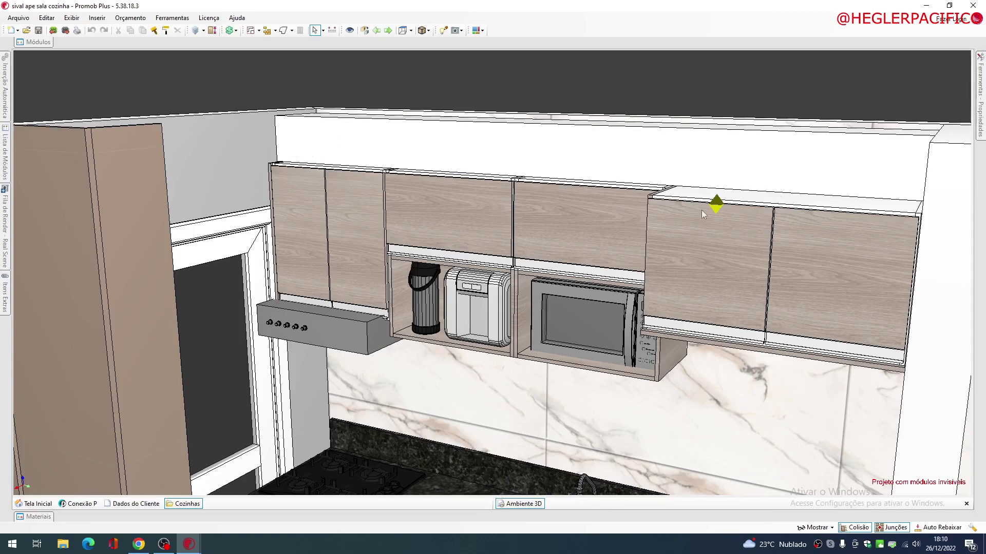
middle_drag(515, 215, 481, 158)
middle_drag(524, 185, 522, 241)
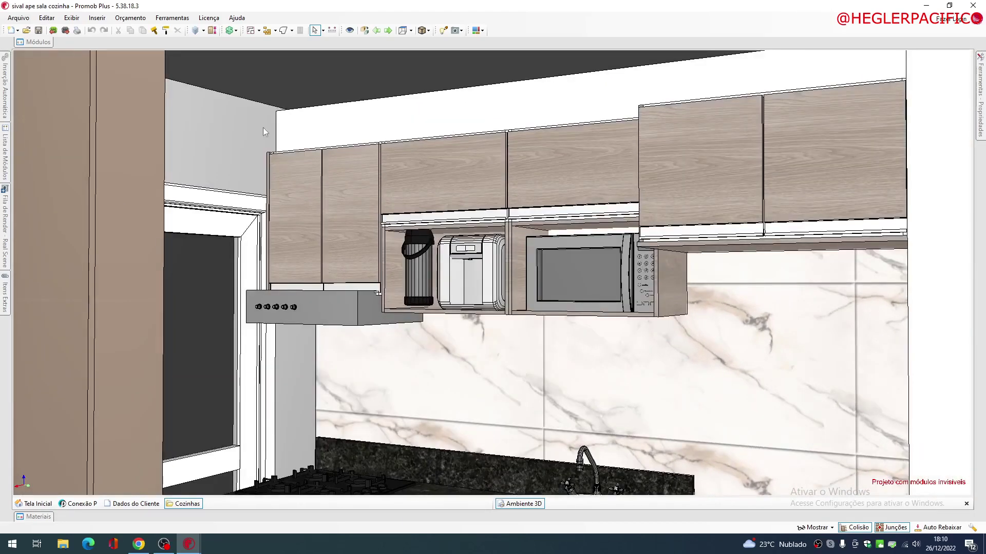
middle_drag(612, 111, 609, 154)
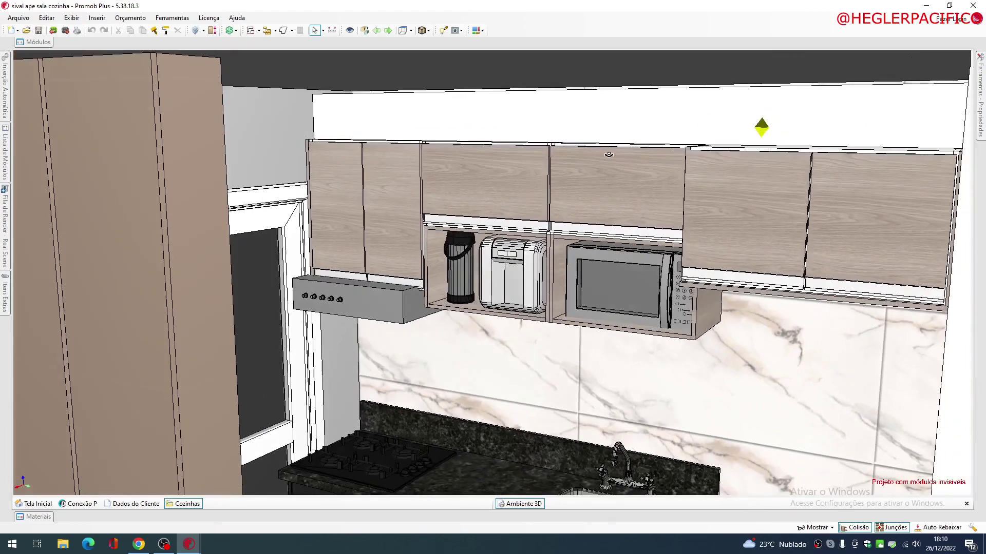
middle_drag(673, 150, 699, 224)
middle_drag(599, 201, 295, 214)
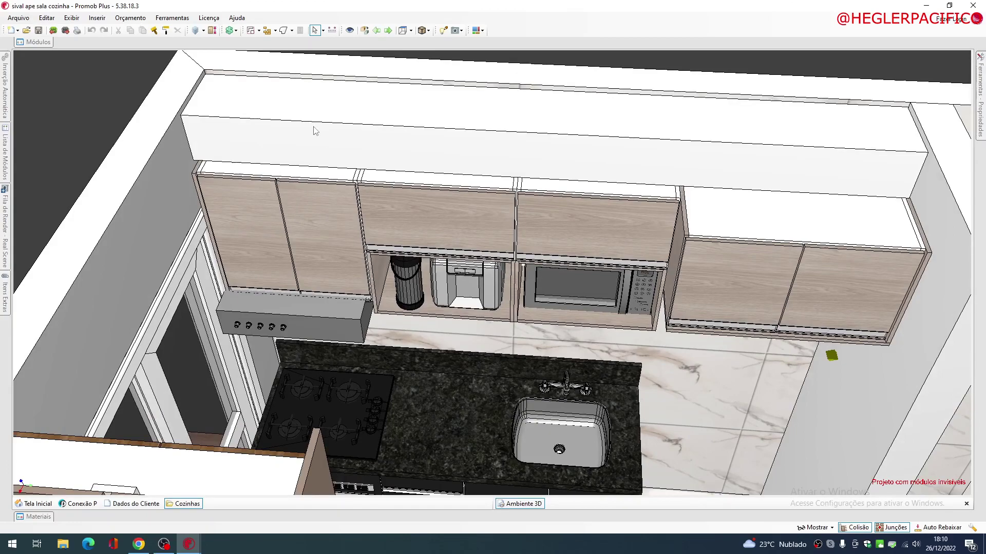
middle_drag(505, 172, 628, 179)
scroll(628, 179, down, 2)
middle_drag(728, 227, 641, 202)
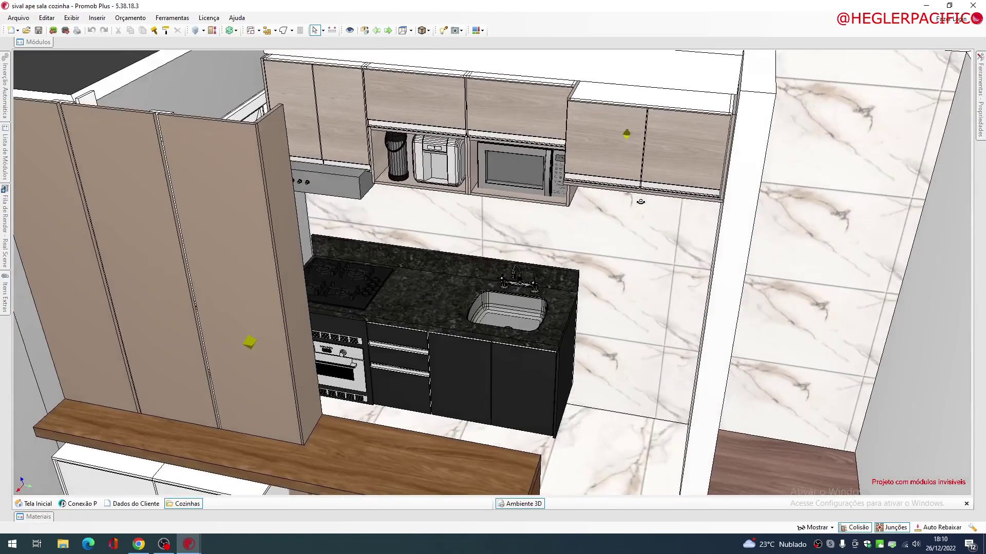
scroll(566, 225, down, 2)
middle_drag(560, 236, 644, 230)
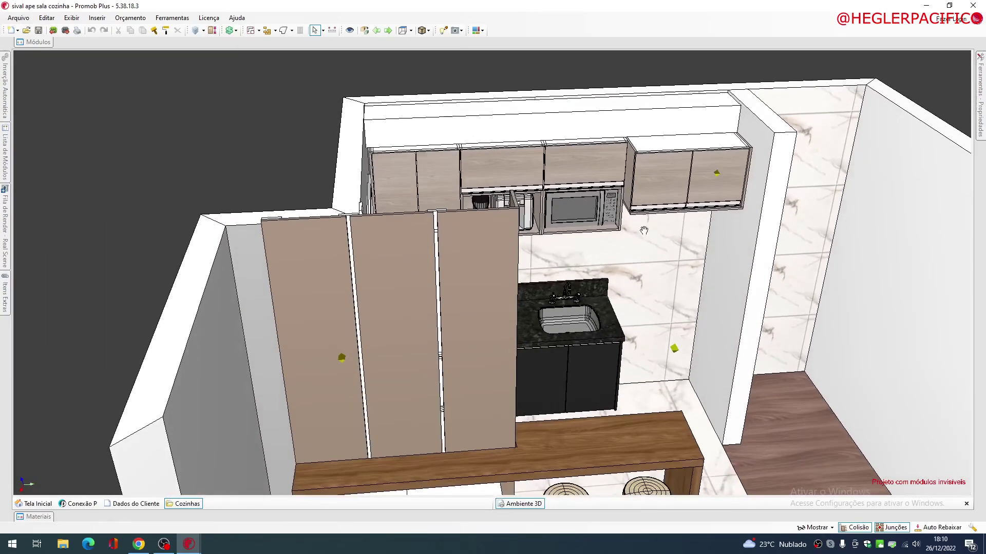
middle_drag(597, 325, 561, 290)
scroll(525, 286, down, 2)
scroll(594, 291, up, 6)
scroll(574, 279, down, 3)
scroll(544, 328, up, 2)
middle_drag(464, 340, 385, 425)
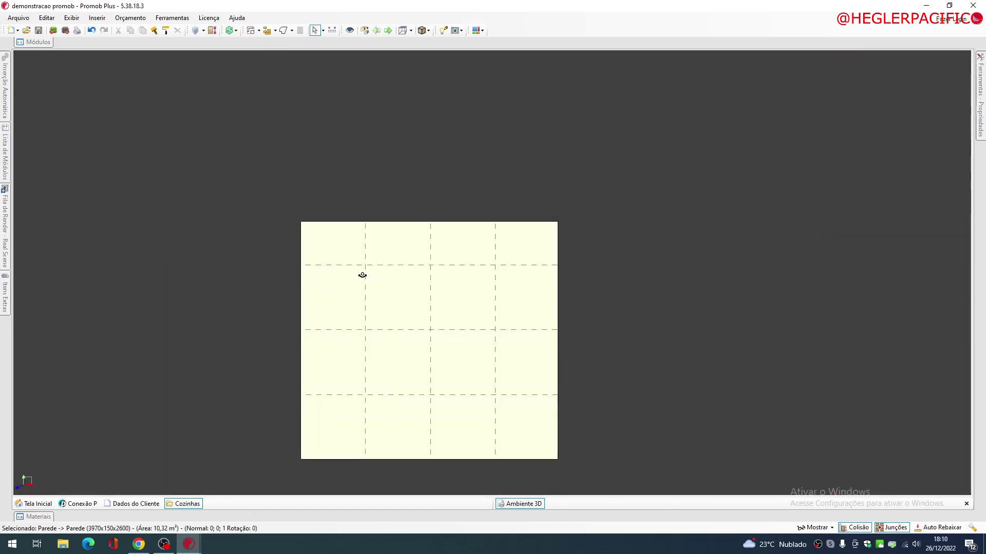
Step: Inspect the empty floor in the demonstration project and select it to check its dimensions
middle_drag(340, 213, 279, 198)
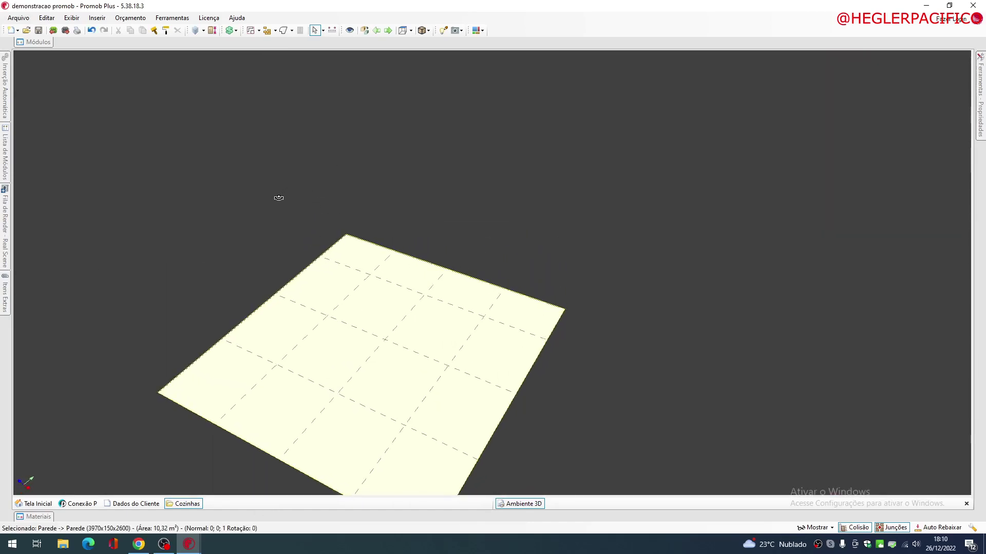
middle_drag(471, 187, 400, 251)
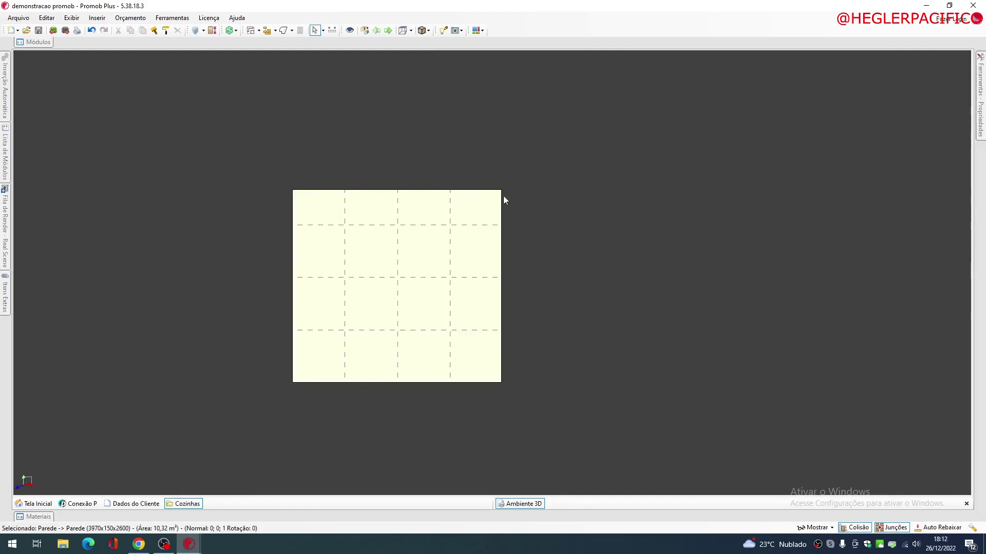
click(385, 291)
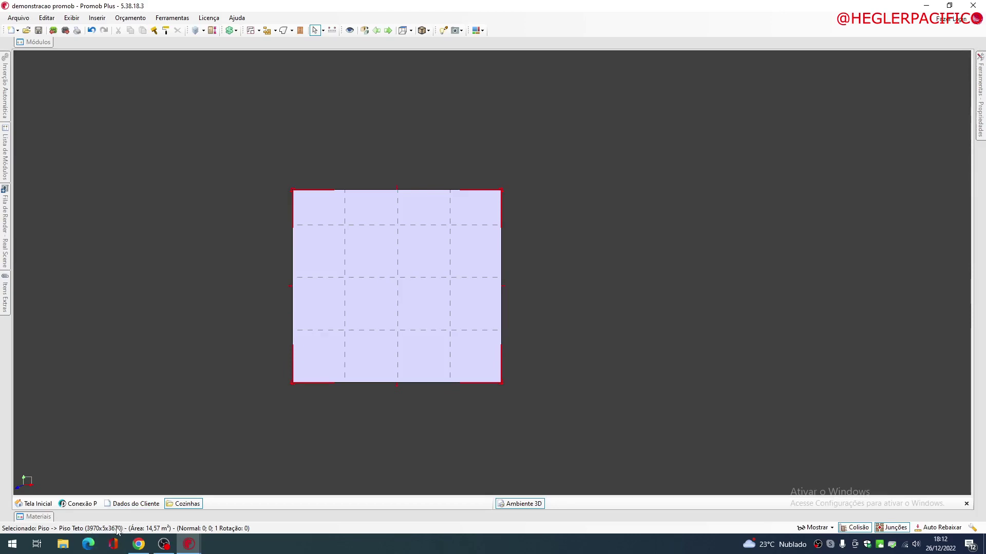
Step: Start the Construir Parede tool and draw the first wall along the floor's upper edge, corner to corner, about 3970 mm
click(267, 30)
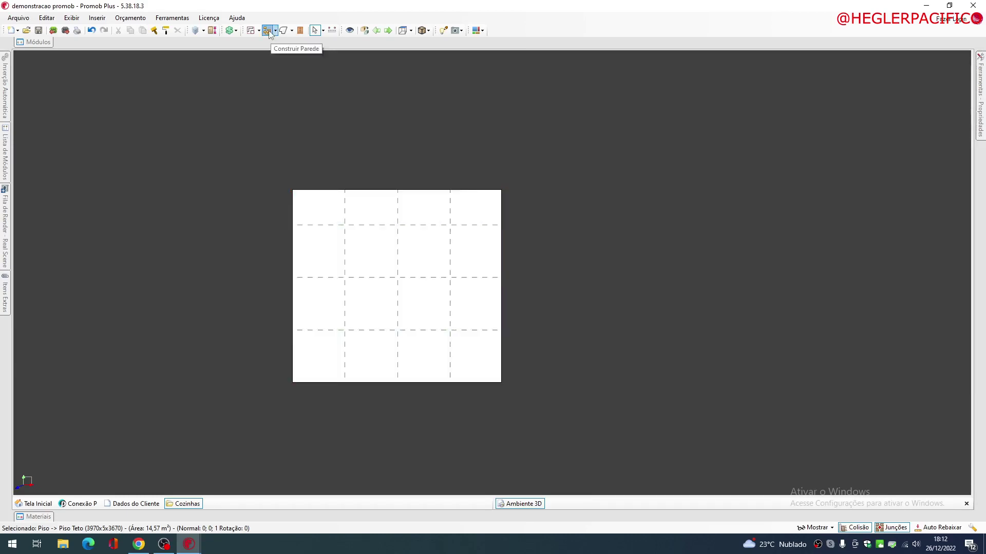
scroll(291, 191, up, 5)
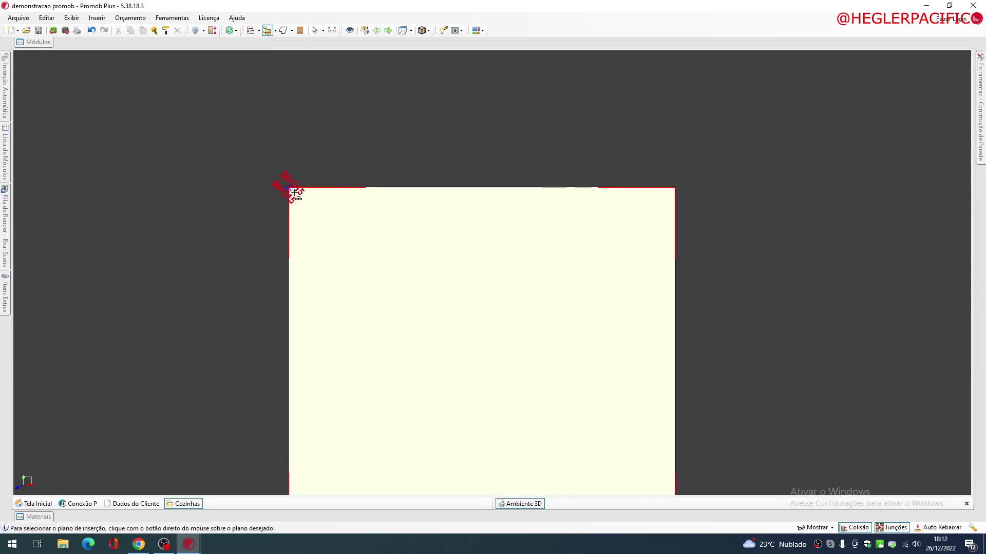
click(286, 186)
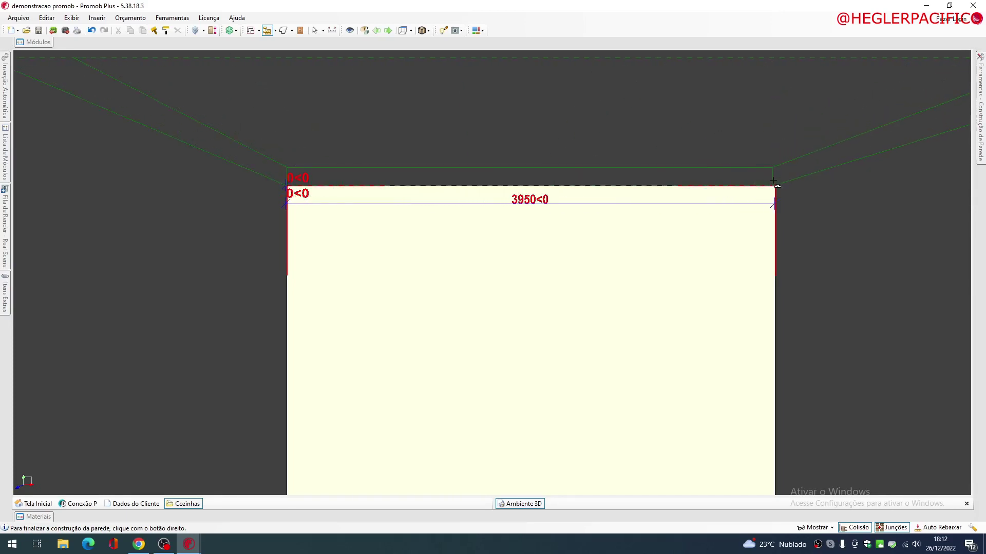
scroll(668, 202, down, 3)
click(661, 203)
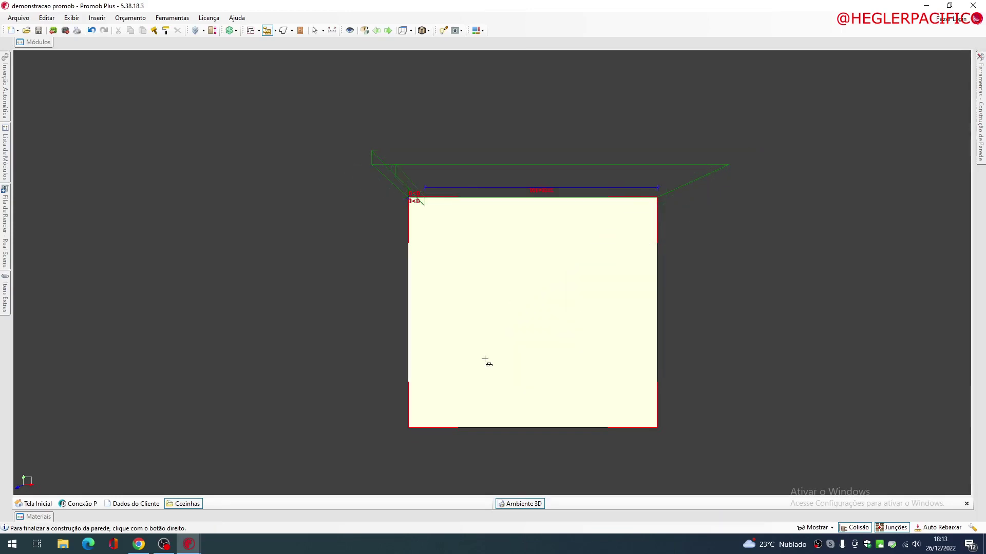
Step: Continue the wall down the floor's right edge, ending at its lower corner at 3670 mm
click(626, 213)
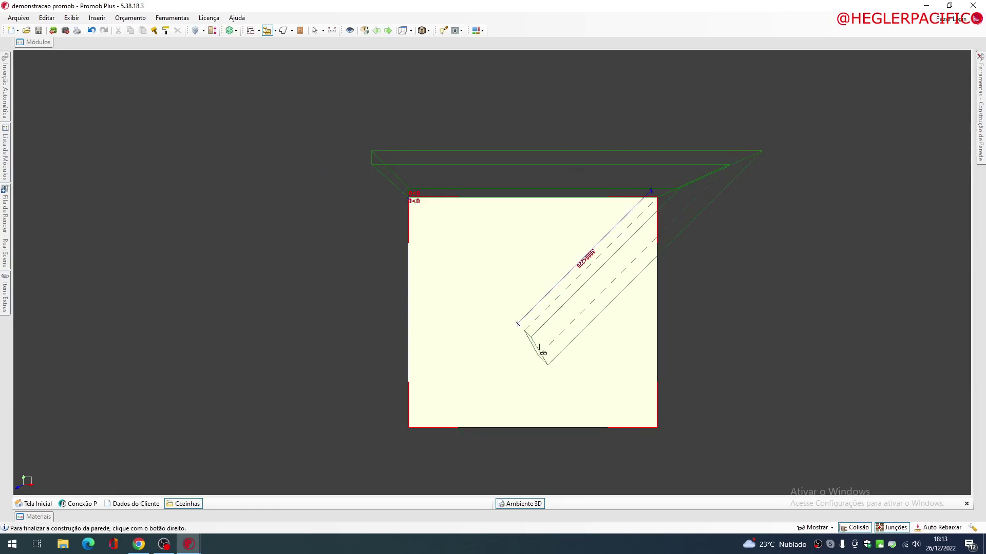
scroll(534, 313, up, 3)
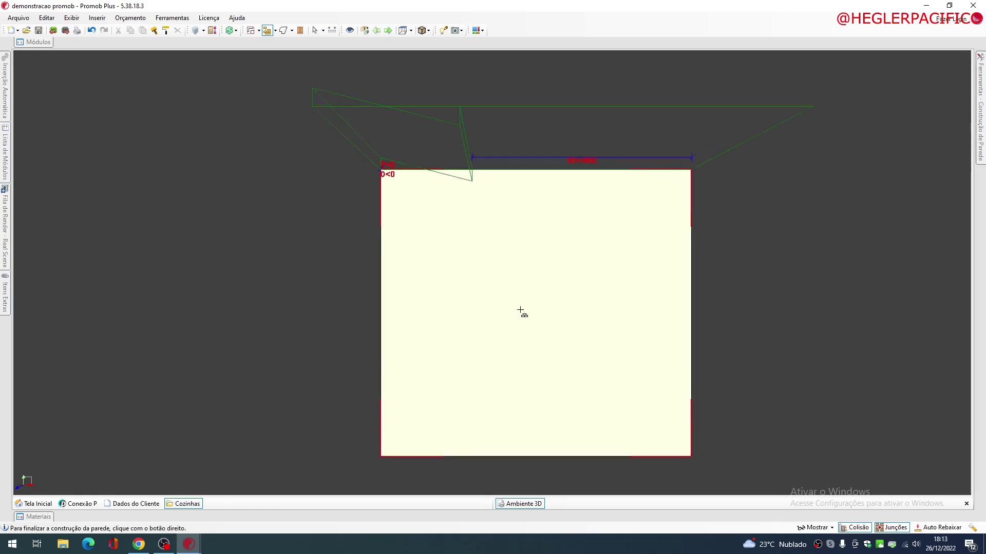
scroll(535, 308, down, 3)
scroll(576, 293, up, 1)
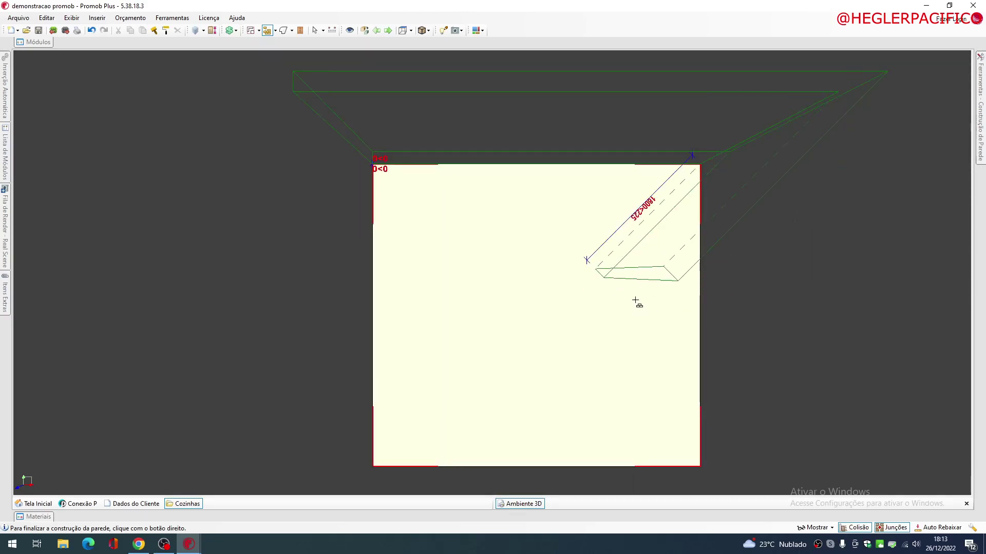
middle_drag(633, 299, 400, 224)
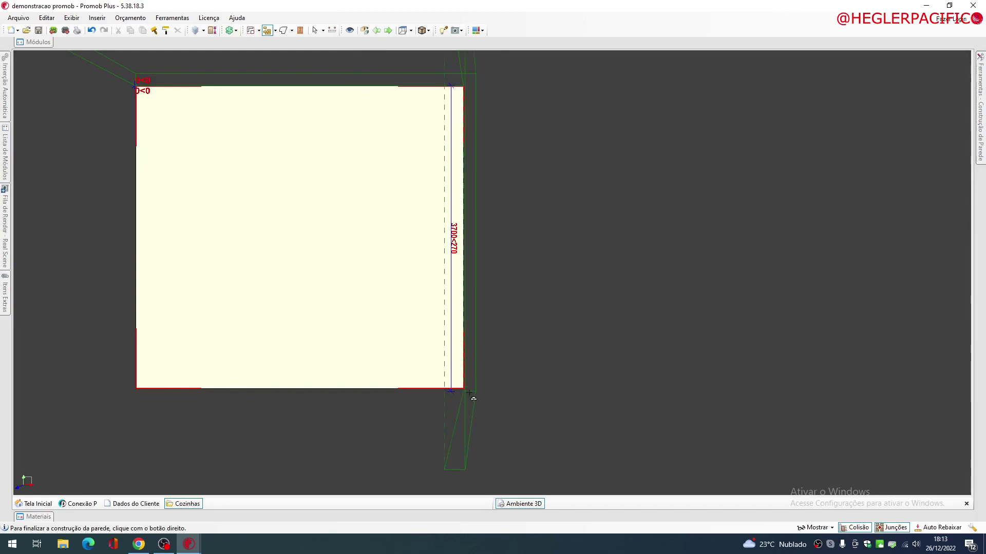
scroll(468, 396, up, 4)
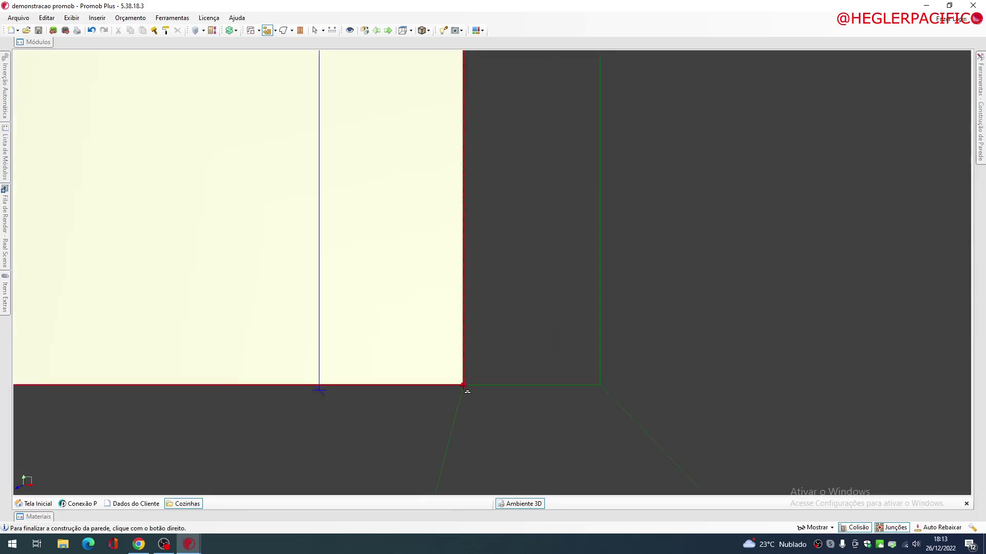
scroll(464, 389, down, 4)
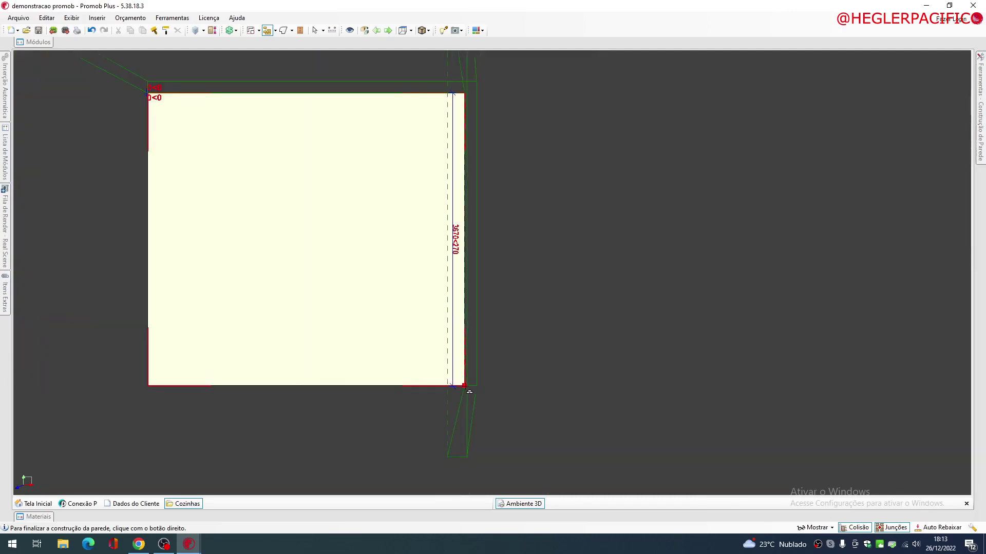
middle_drag(465, 389, 556, 380)
click(556, 381)
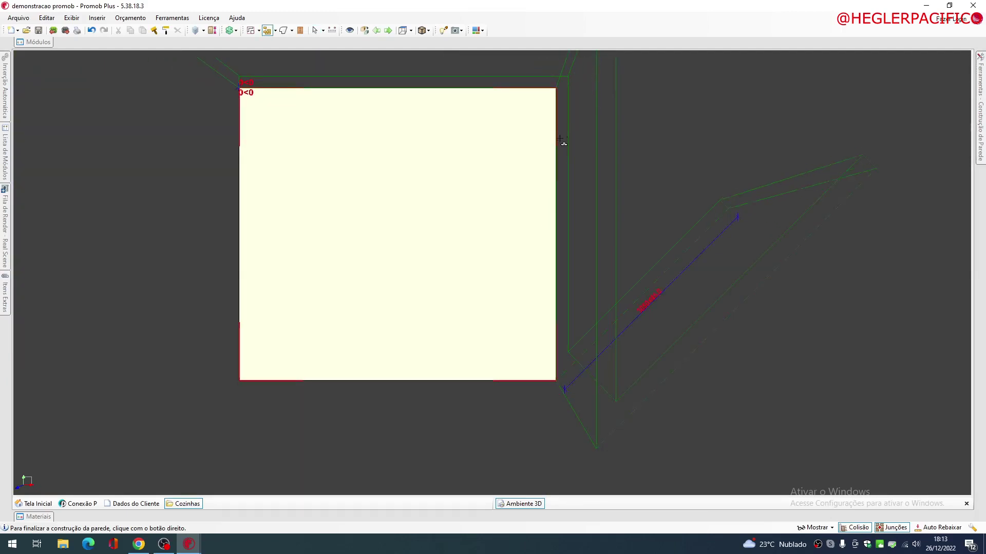
Step: Build the remaining walls along the floor's lower edge, 3970 mm, and left edge back to the starting corner, closing the room
click(555, 95)
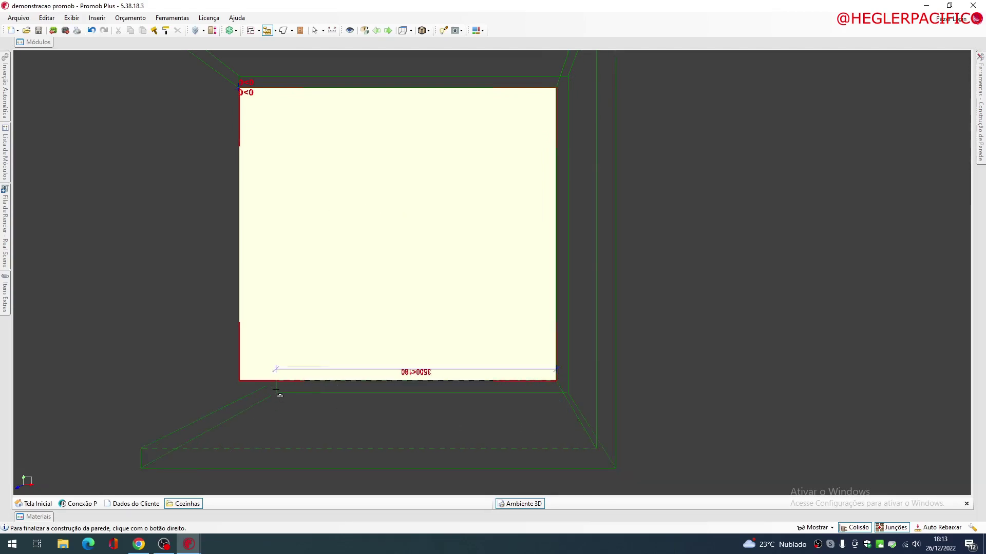
scroll(239, 387, up, 3)
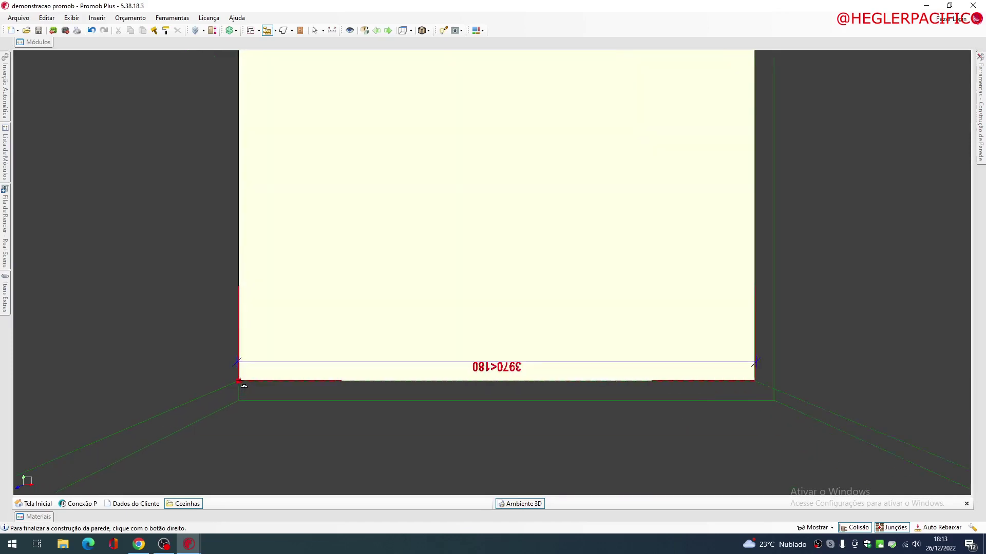
scroll(238, 381, down, 2)
scroll(241, 384, down, 3)
click(240, 382)
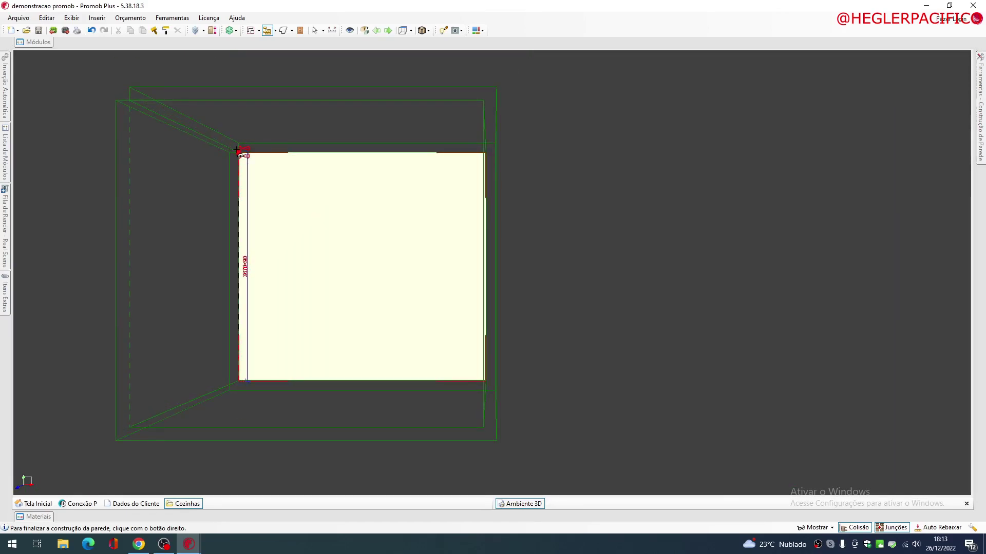
click(239, 152)
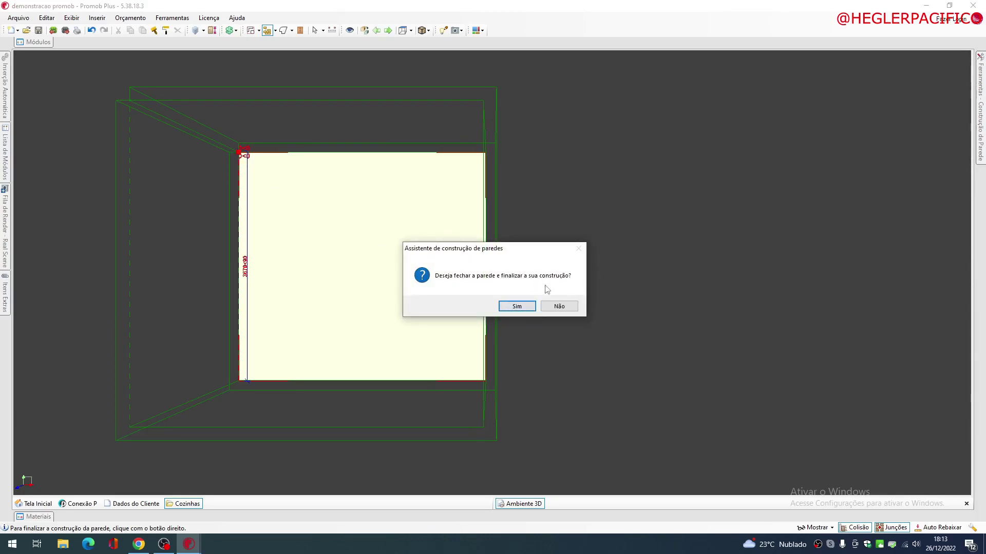
click(516, 306)
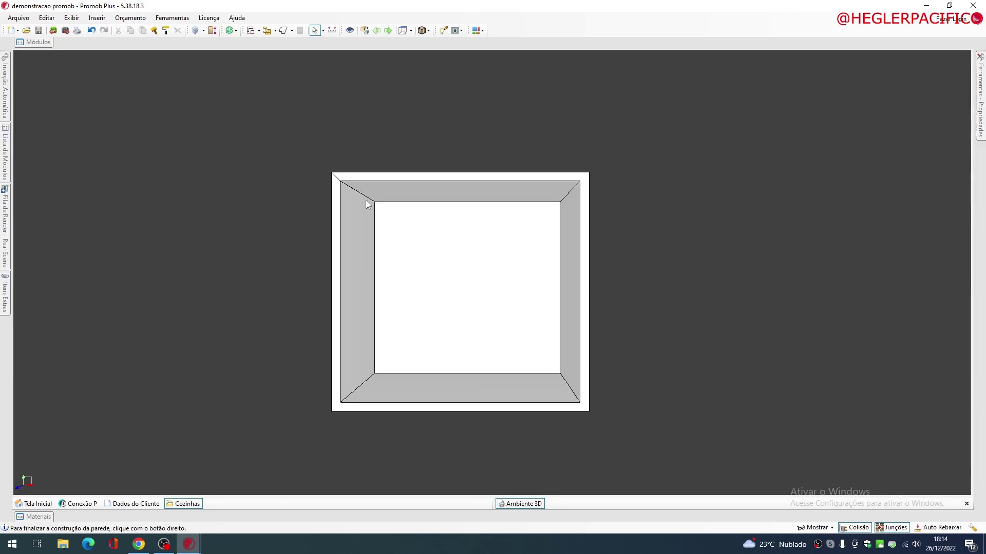
Step: Delete the room's entire set of connected walls using the Tudo removal option
scroll(399, 213, up, 3)
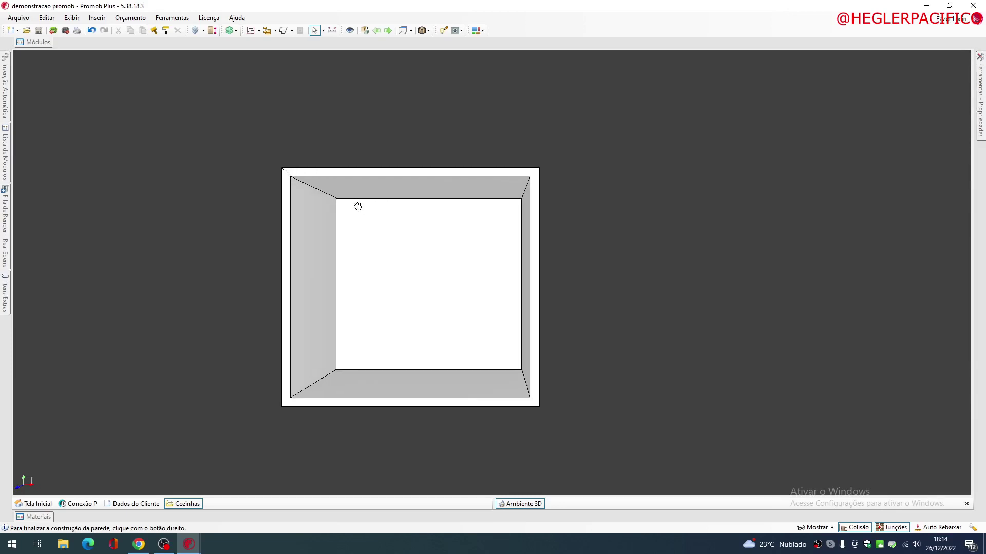
middle_drag(600, 191, 573, 359)
scroll(481, 330, down, 6)
middle_drag(481, 330, 432, 282)
scroll(401, 246, up, 1)
scroll(403, 250, up, 1)
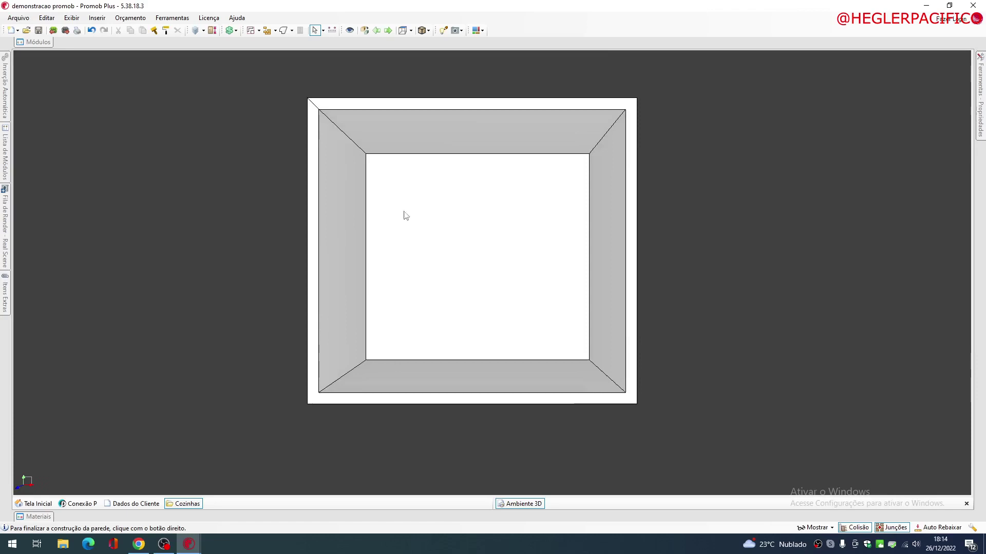
click(438, 135)
key(Delete)
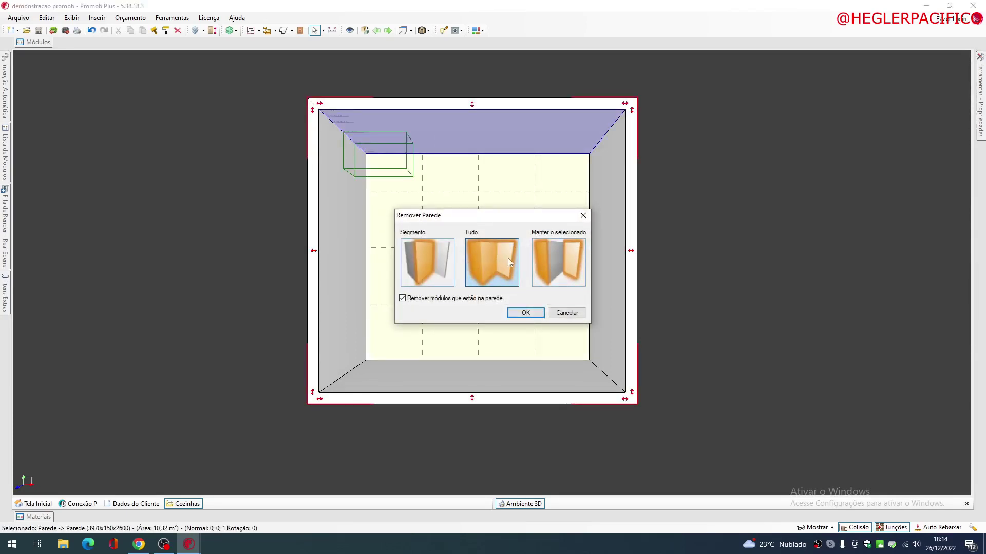
click(496, 266)
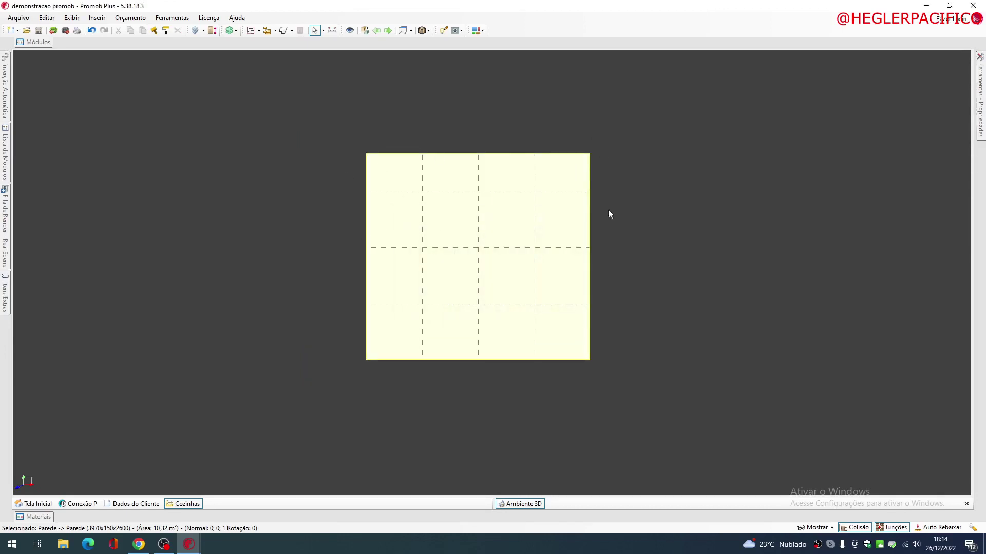
Step: In plan view, start the Construir Parede tool and draw a vertical first wall upward in the empty area away from the floor
middle_drag(440, 177, 373, 240)
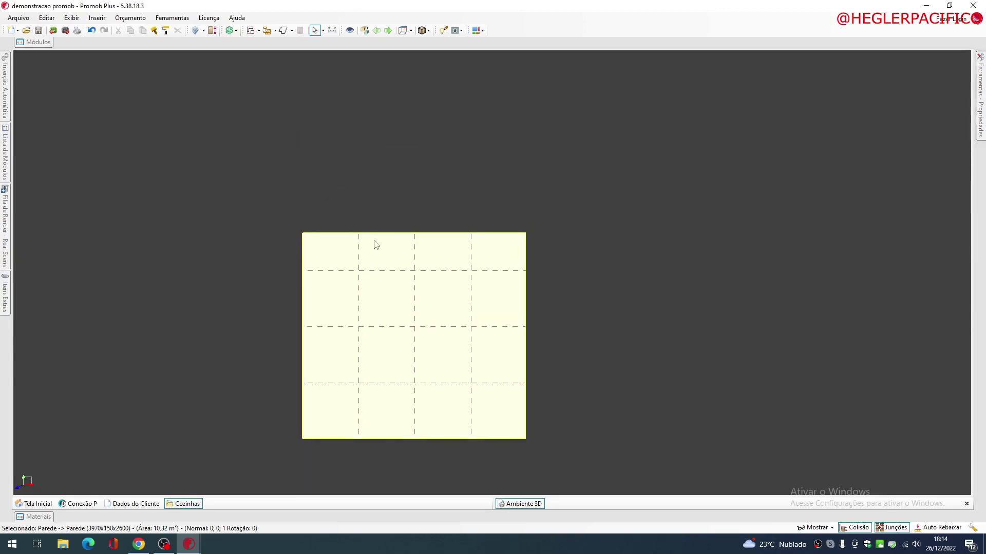
click(403, 30)
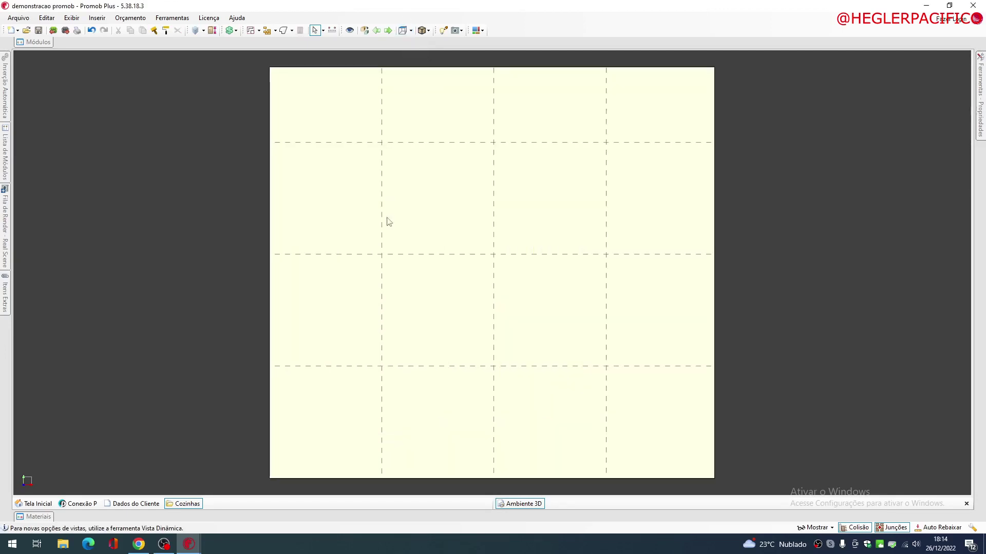
scroll(387, 217, down, 2)
middle_drag(396, 146, 381, 308)
middle_drag(373, 172, 376, 347)
middle_drag(349, 243, 399, 350)
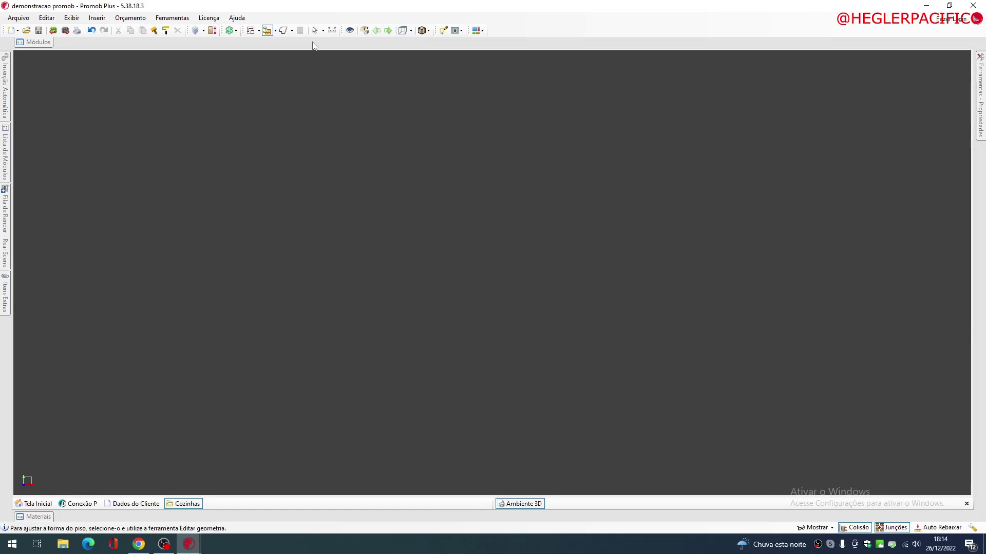
click(267, 32)
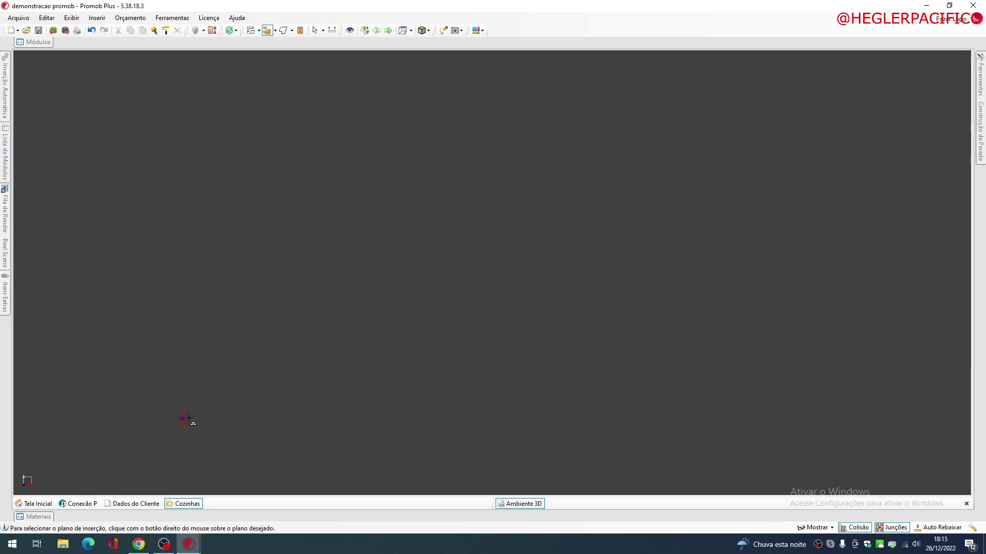
click(189, 419)
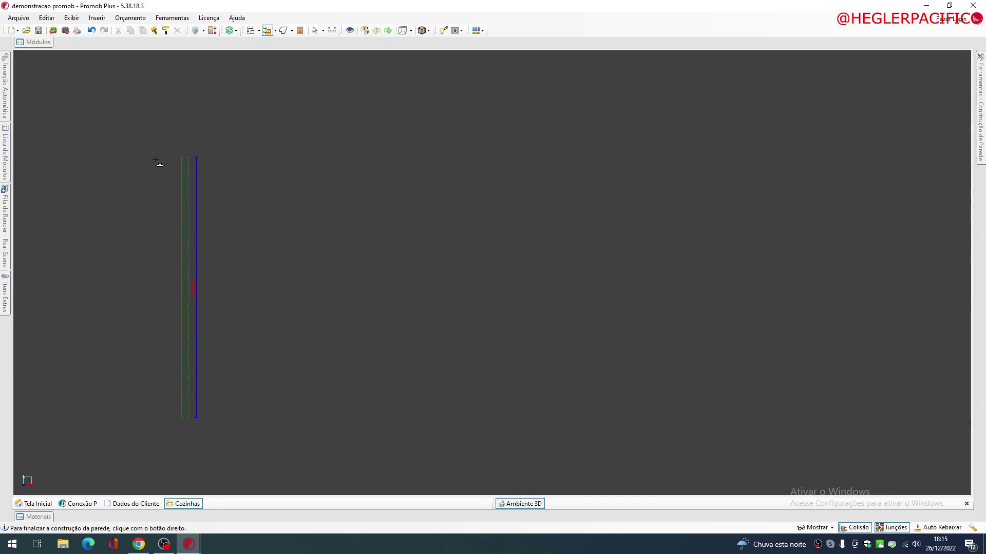
text(1)
key(Tab)
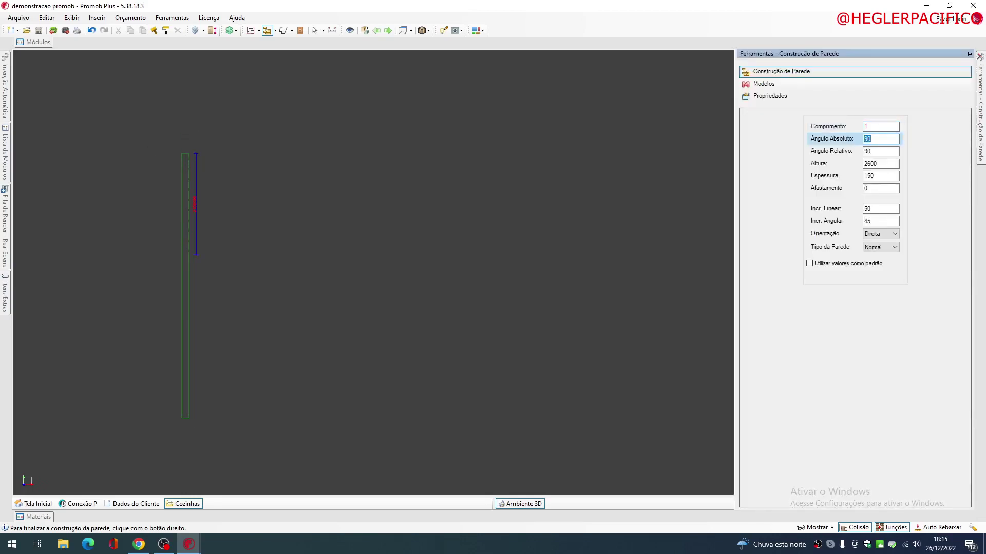
text(0)
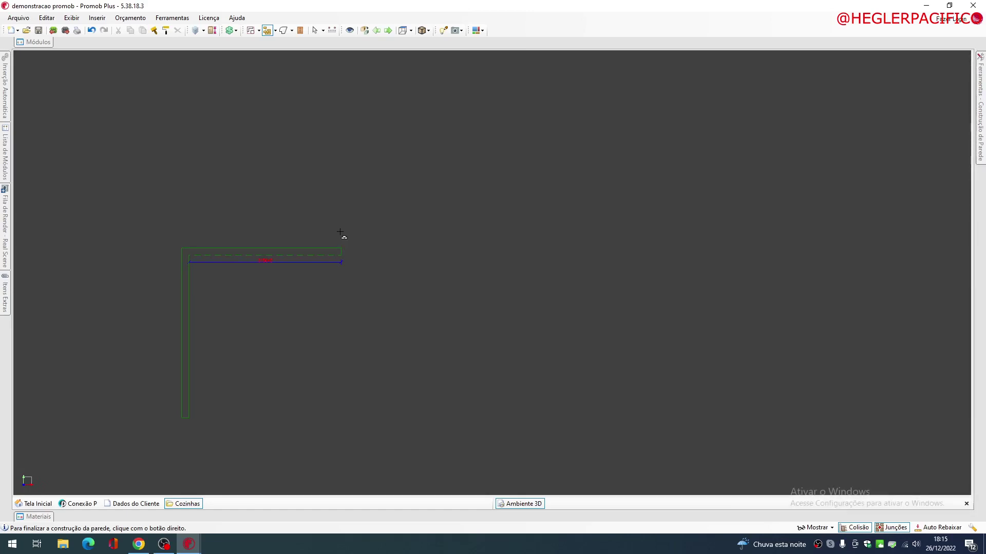
Step: Build the 3670 mm upper wall and the right and lower walls back to the starting corner, closing the room
text(3710)
key(Return)
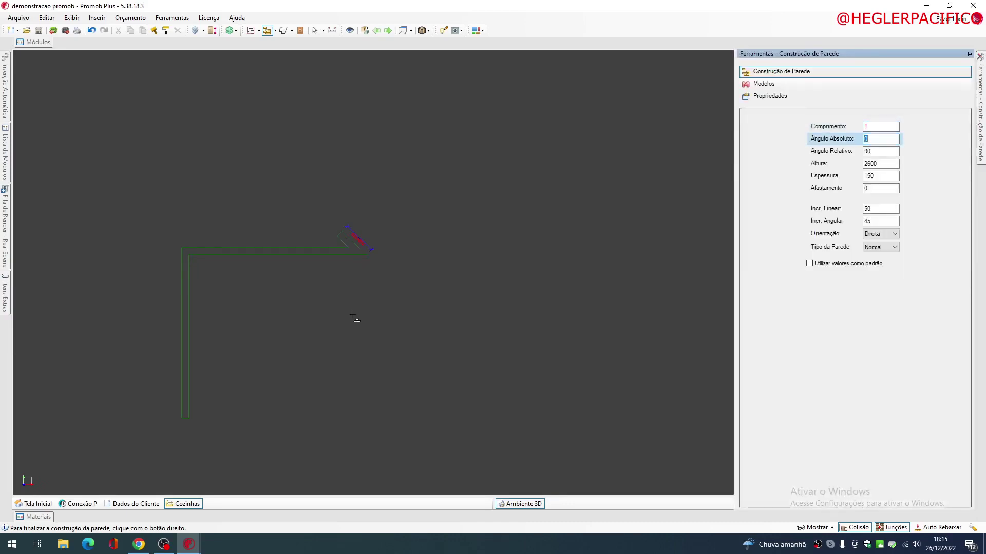
click(393, 413)
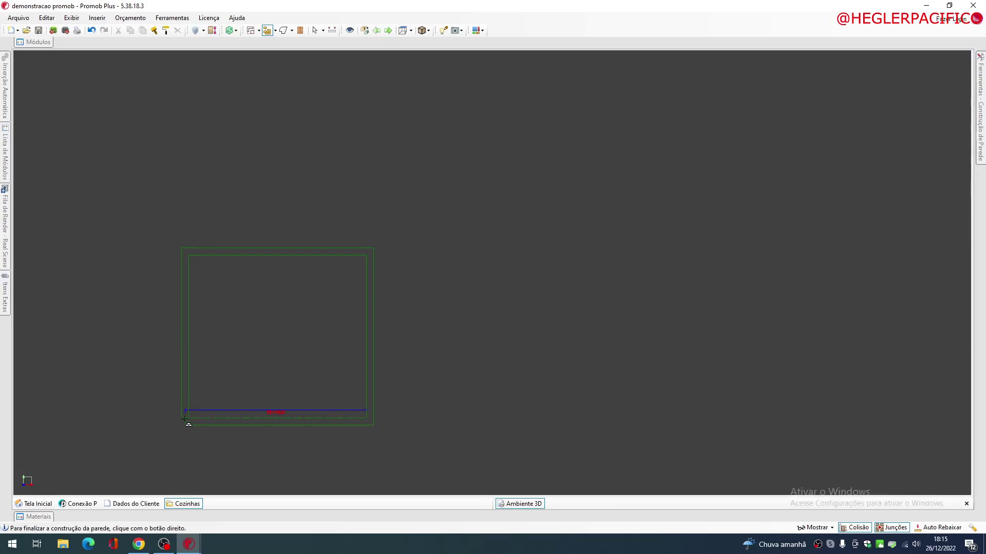
click(184, 418)
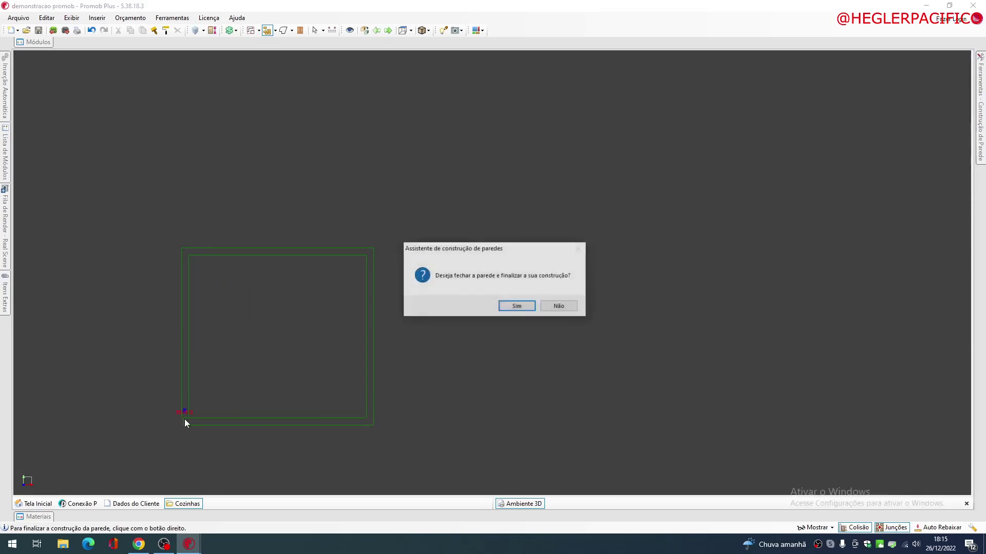
click(517, 306)
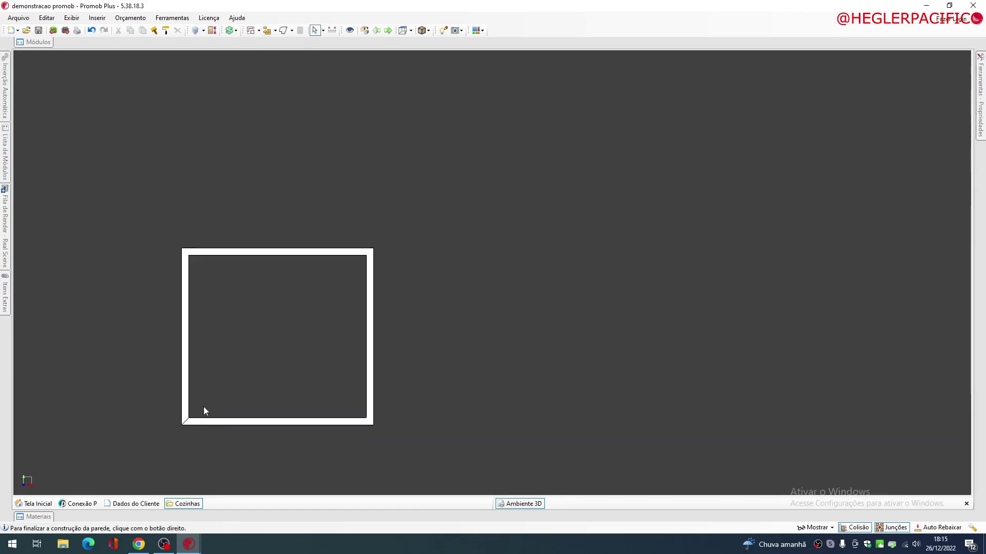
Step: Switch the environment display from orthogonal to perspective and bring both the new walls and the separate floor into view
scroll(284, 314, up, 4)
middle_drag(284, 318, 501, 255)
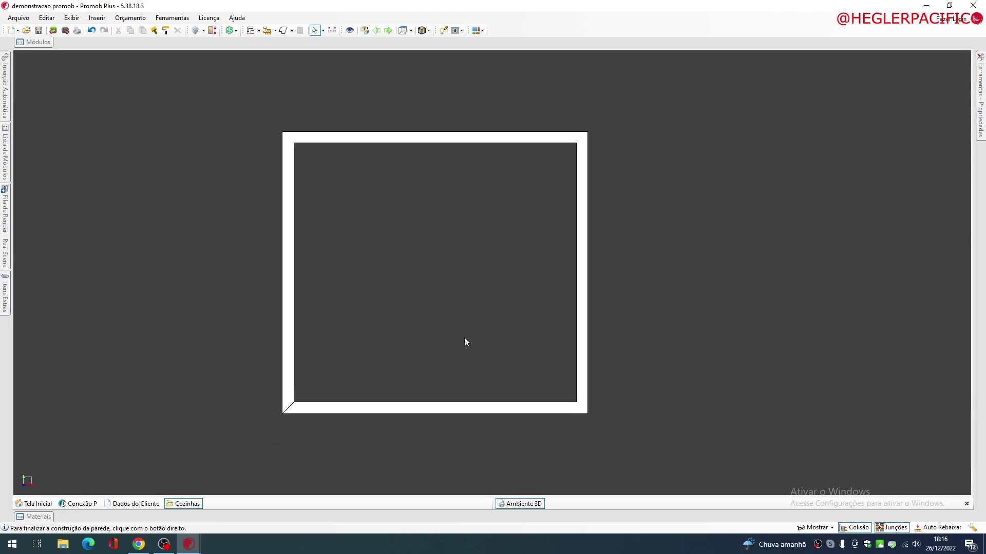
mouse_move(463, 331)
middle_down()
mouse_move(466, 308)
mouse_move(450, 289)
mouse_move(432, 301)
mouse_move(499, 294)
mouse_move(514, 231)
mouse_move(501, 198)
mouse_move(403, 213)
mouse_move(405, 164)
mouse_move(455, 277)
mouse_move(504, 279)
mouse_move(461, 347)
middle_up()
scroll(427, 297, down, 3)
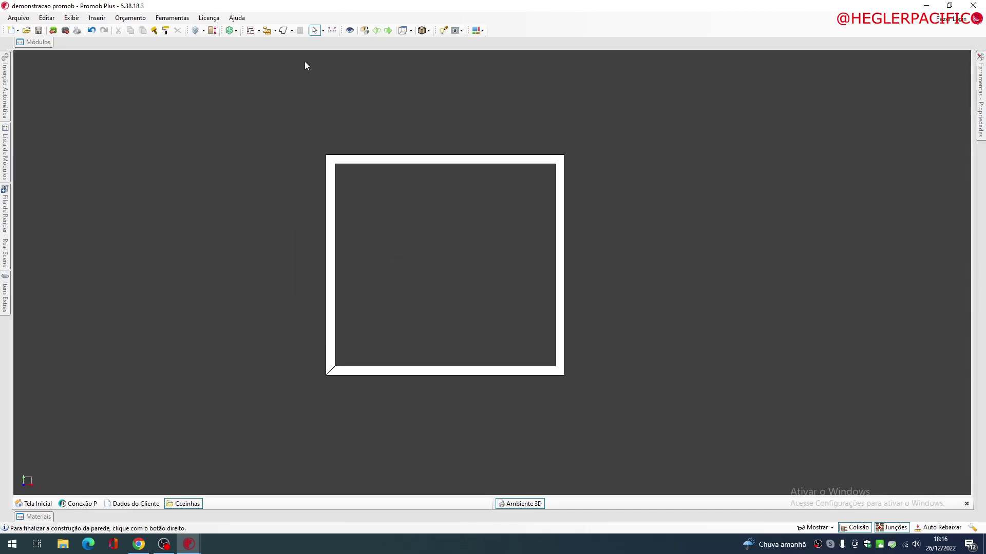
click(412, 31)
click(421, 37)
click(411, 31)
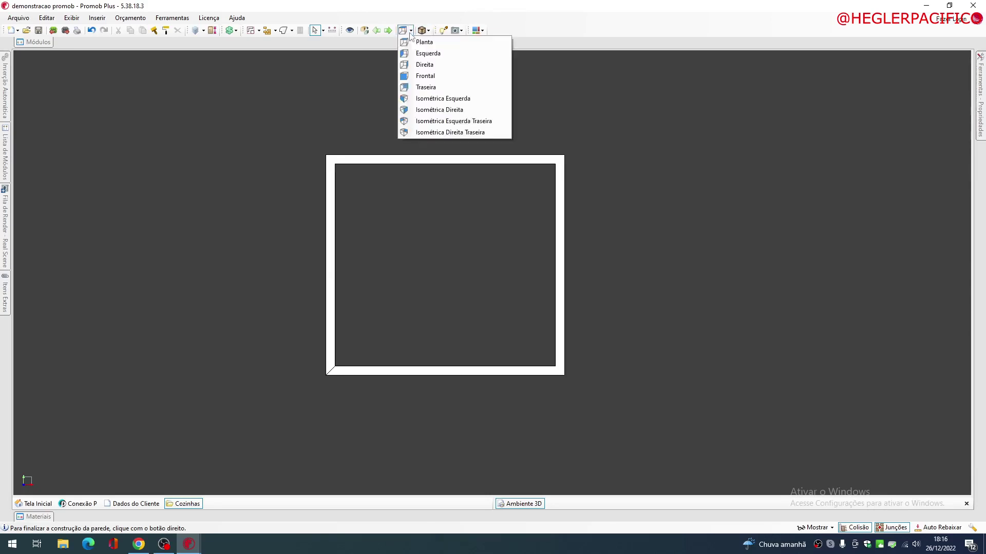
click(373, 47)
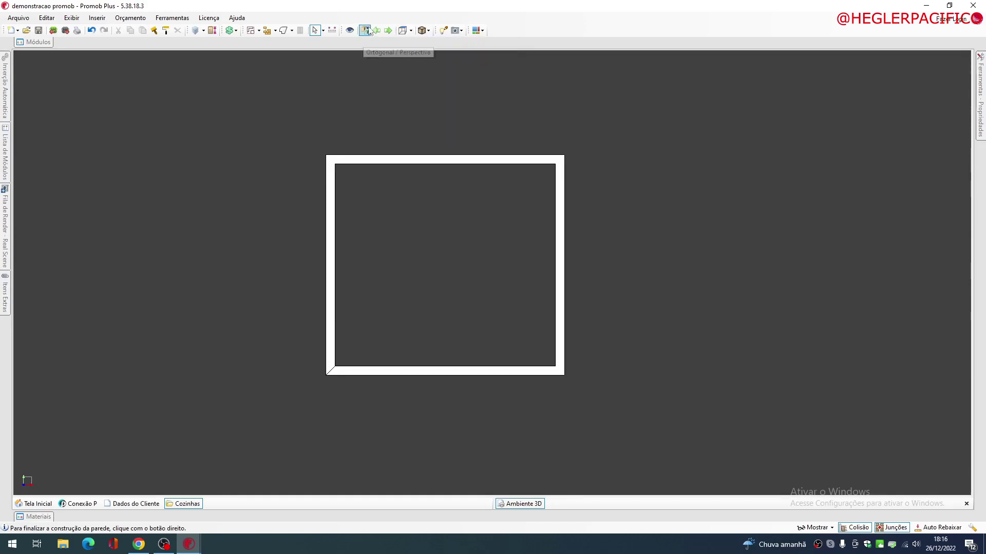
click(365, 32)
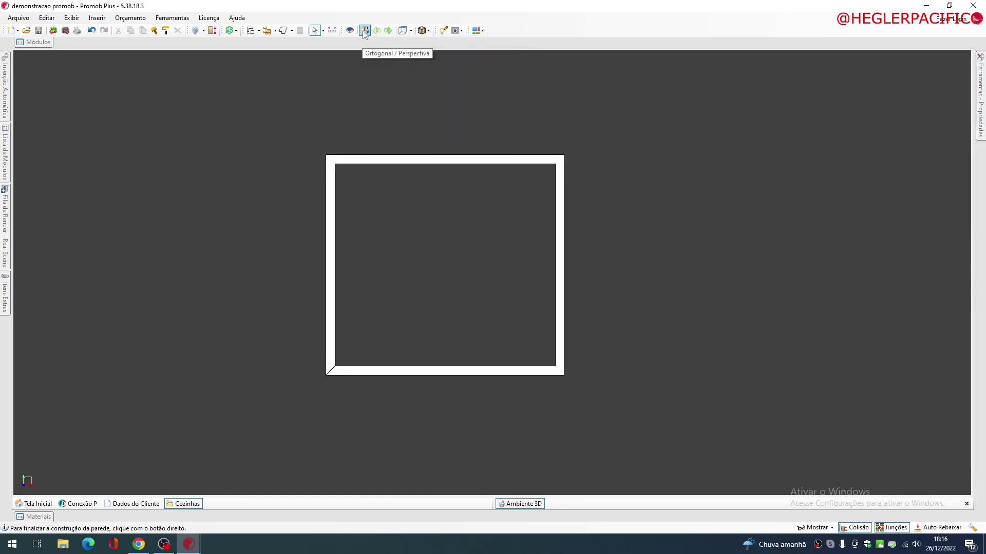
click(365, 31)
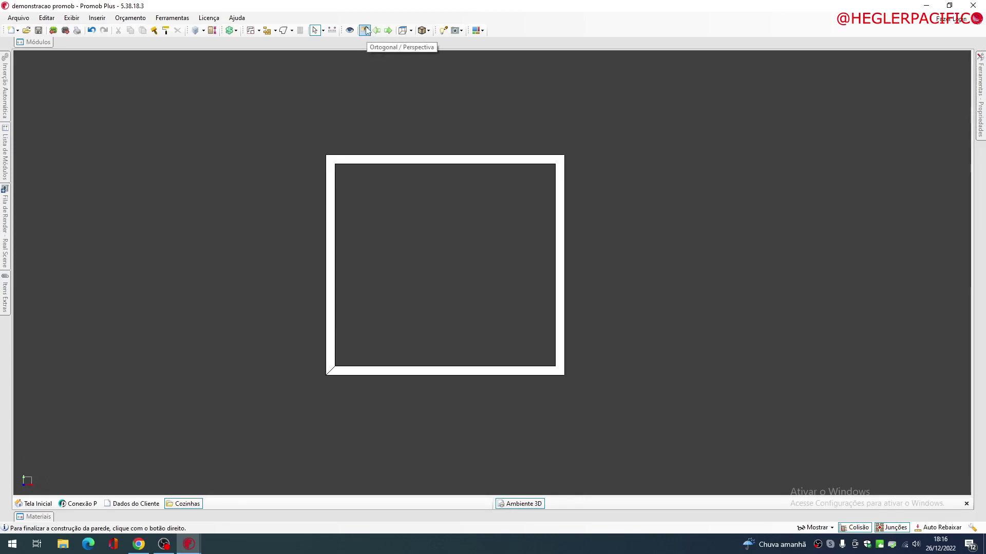
click(365, 31)
scroll(378, 161, down, 2)
middle_drag(379, 161, 559, 236)
middle_drag(534, 277, 446, 254)
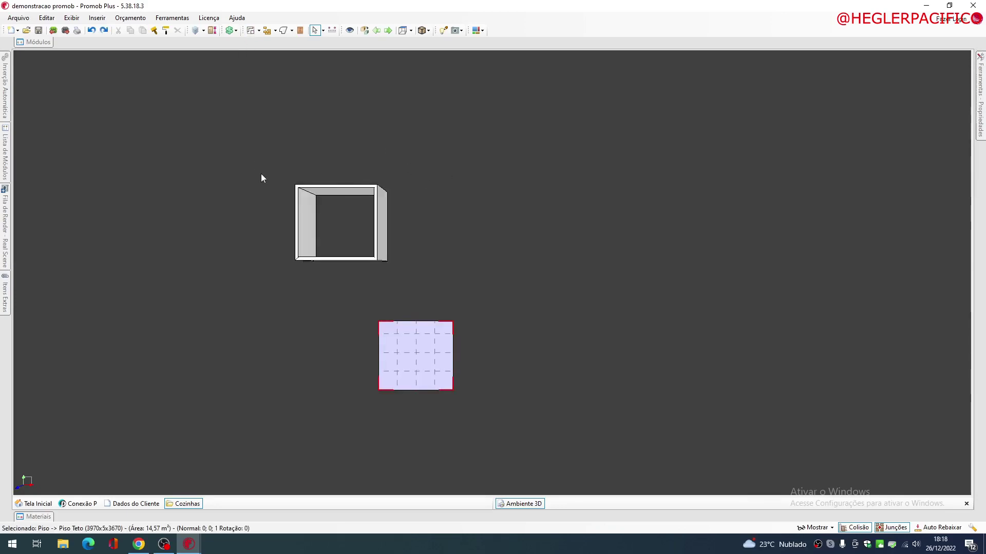
Step: Place the floor inside the newly built closed set of walls
middle_drag(366, 259, 339, 235)
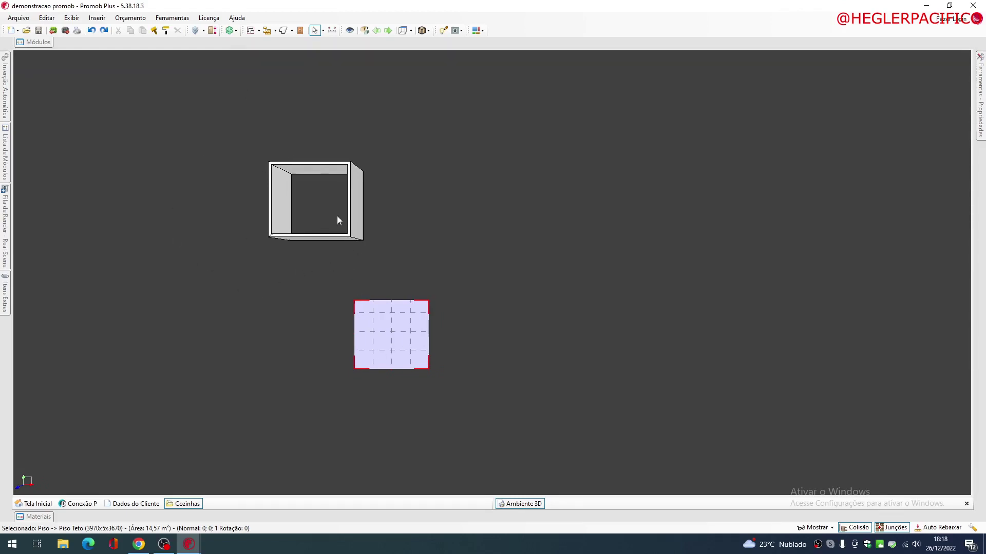
middle_drag(322, 203, 387, 222)
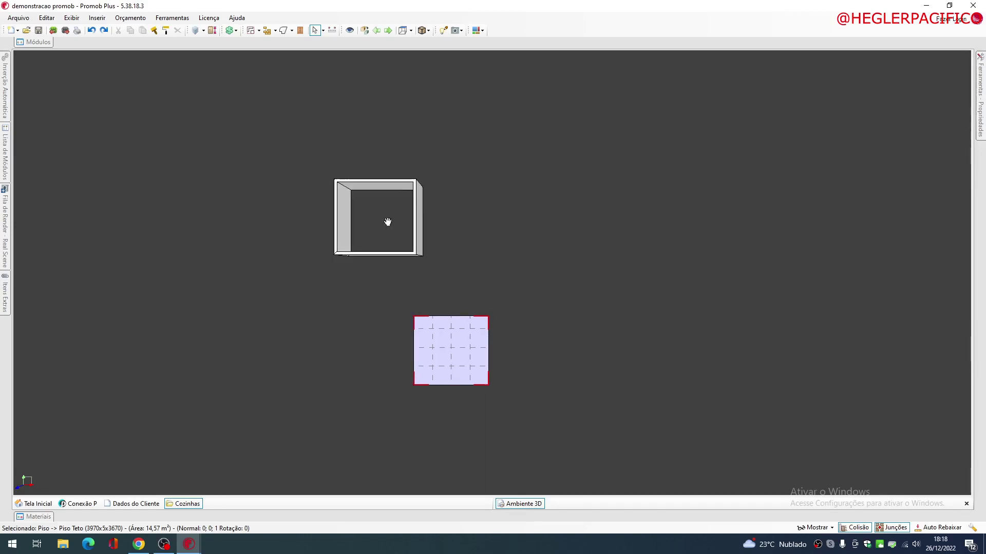
click(251, 30)
middle_drag(349, 211, 475, 92)
Step: Examine the fit between the floor and the four walls from oblique and overhead viewpoints
scroll(379, 318, up, 2)
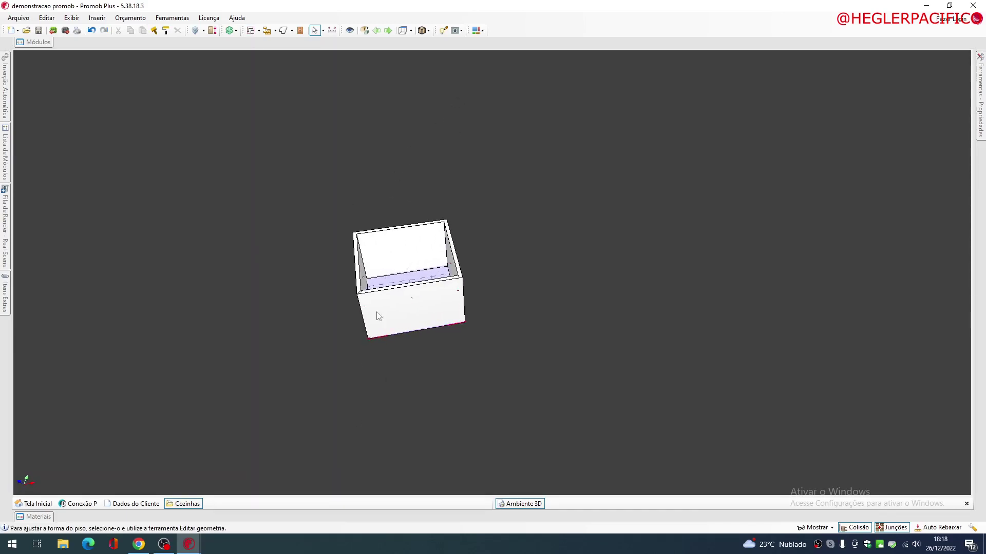
shift+middle_drag(377, 312, 424, 326)
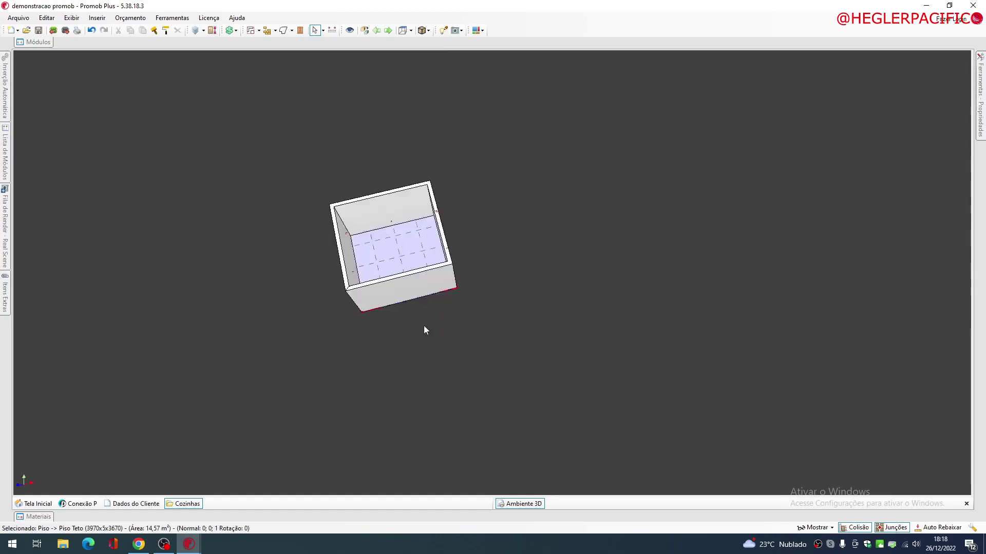
scroll(378, 260, up, 4)
shift+middle_drag(374, 237, 355, 307)
scroll(401, 314, up, 1)
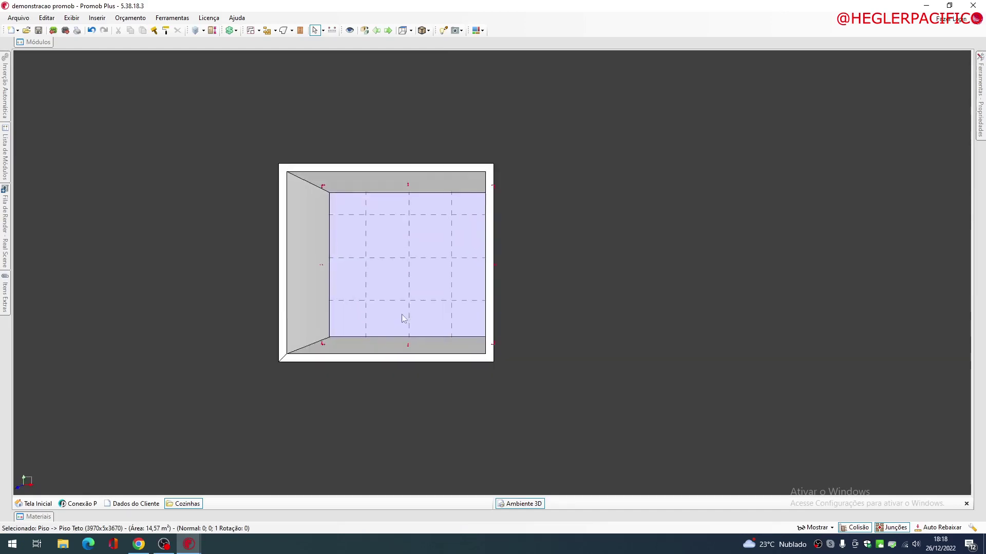
scroll(403, 282, up, 5)
shift+middle_drag(396, 255, 387, 238)
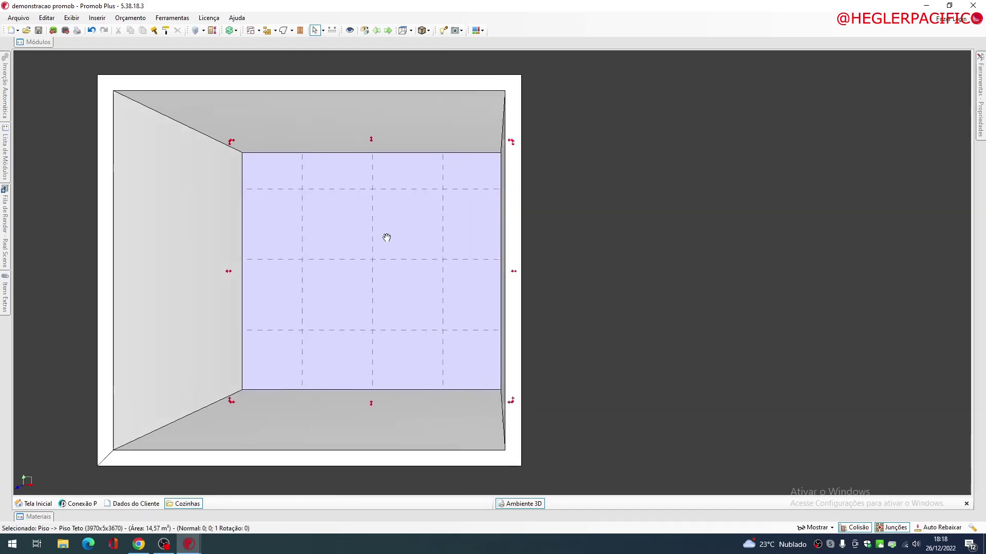
right_drag(386, 237, 468, 245)
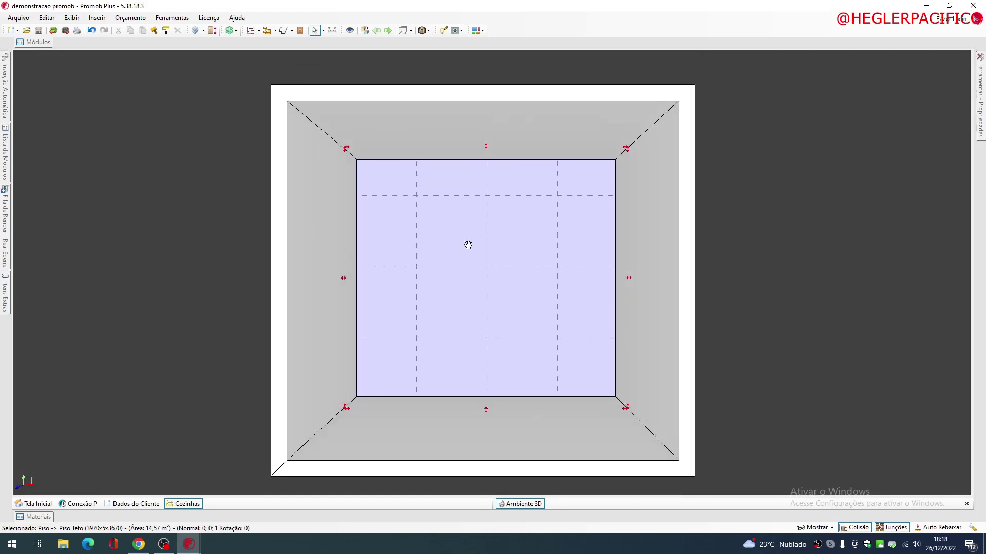
middle_drag(468, 245, 452, 276)
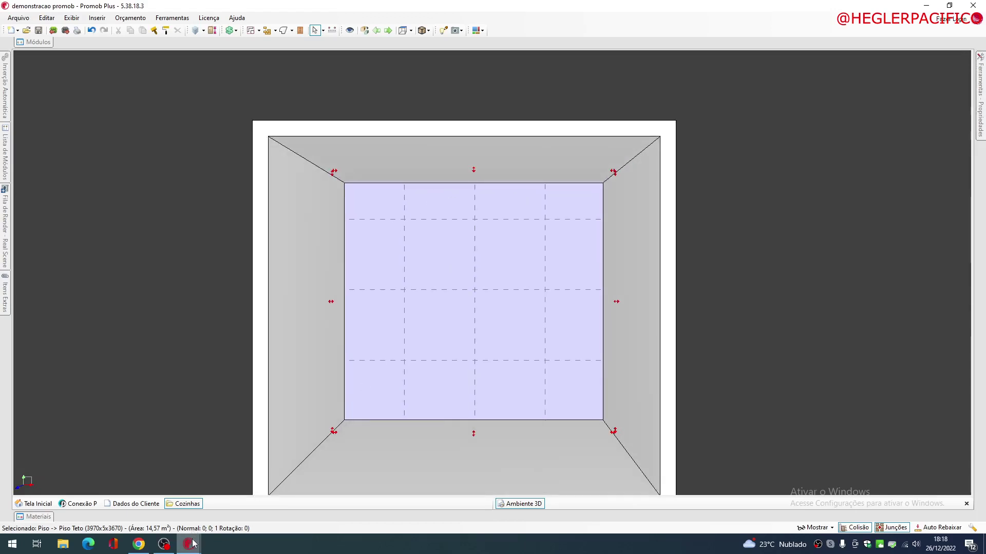
Step: Switch to the already open furnished kitchen and living room project and examine its wall layout
mouse_move(192, 544)
click(235, 513)
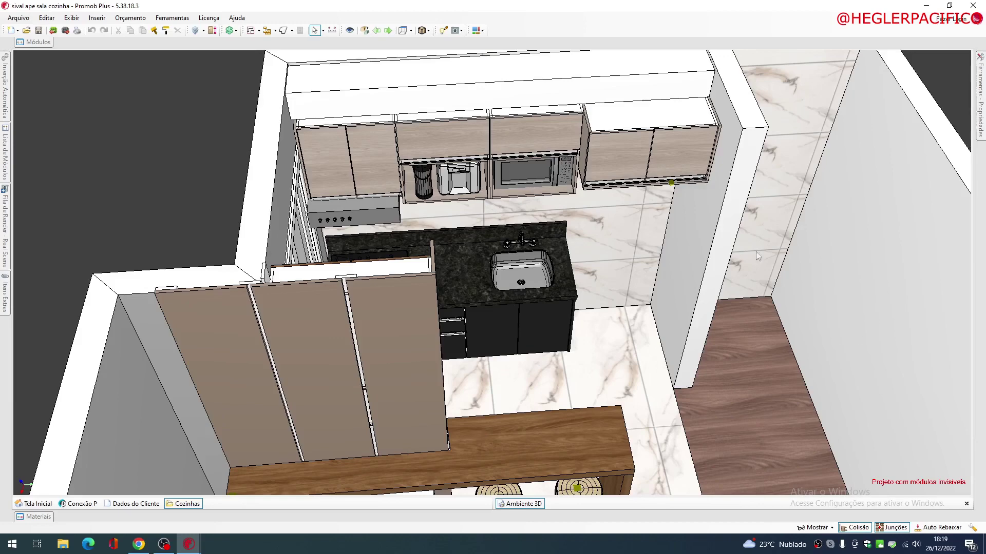
scroll(627, 188, down, 2)
scroll(666, 177, down, 3)
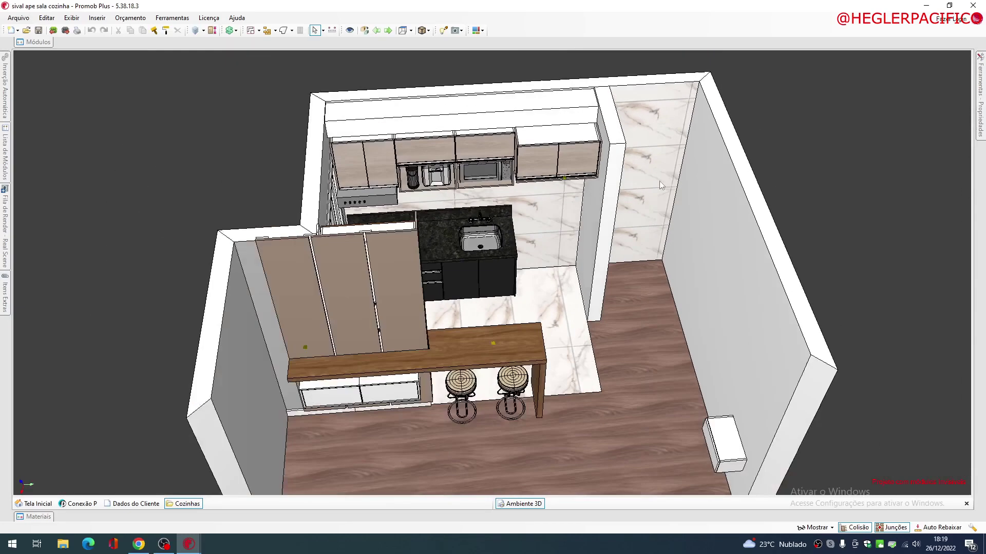
scroll(653, 221, up, 2)
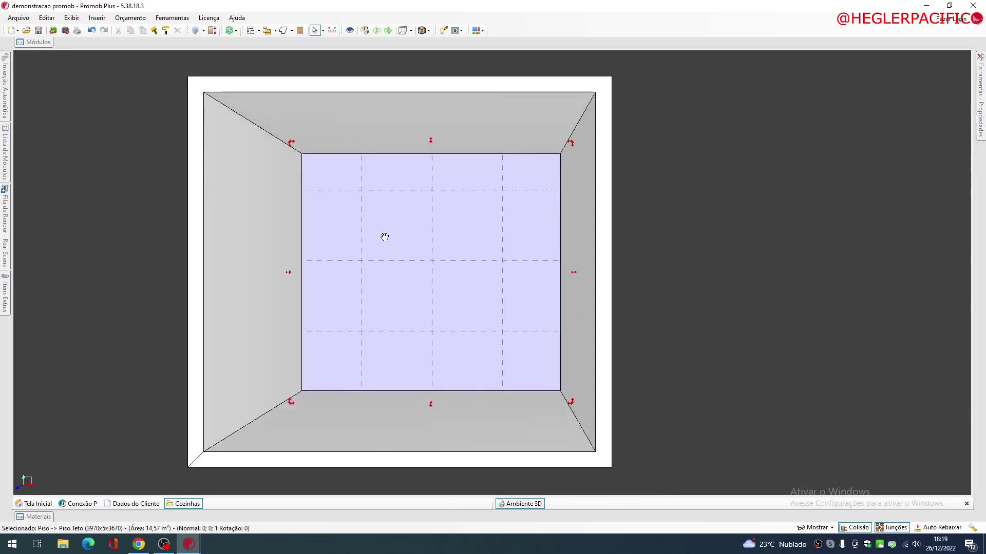
Step: Draw a rectangular geometry on the room's floor near the back wall, about 305 mm wide and 1220 mm deep
scroll(420, 240, up, 3)
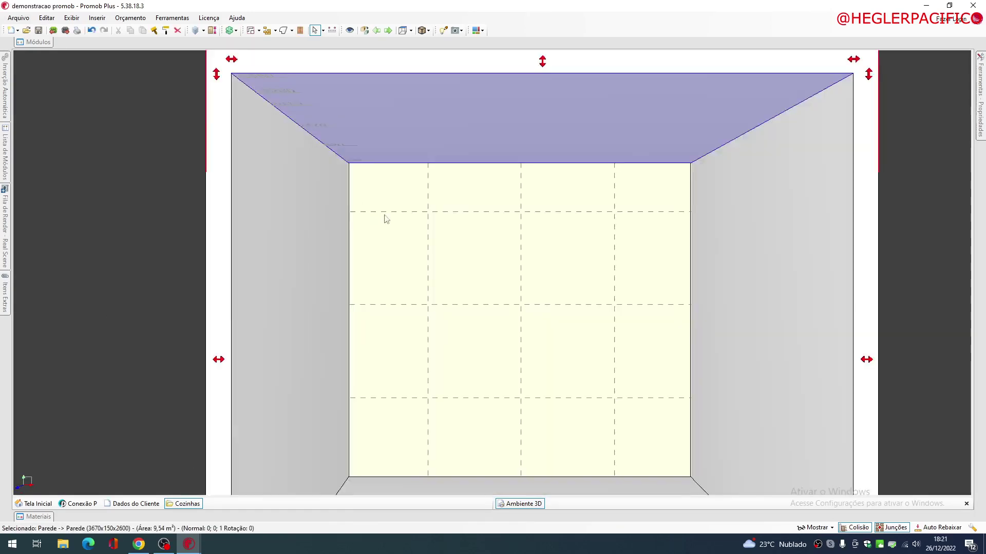
middle_drag(386, 219, 323, 211)
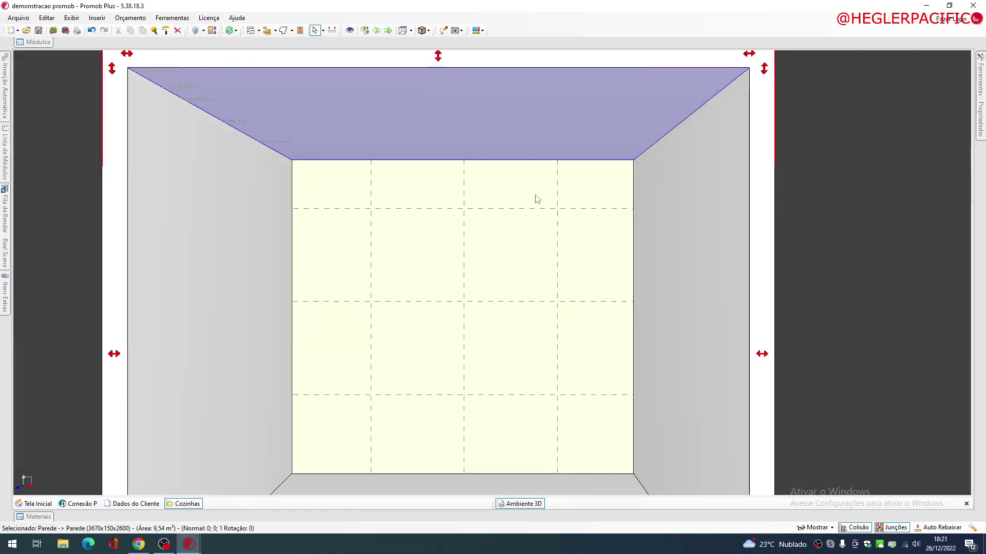
click(292, 30)
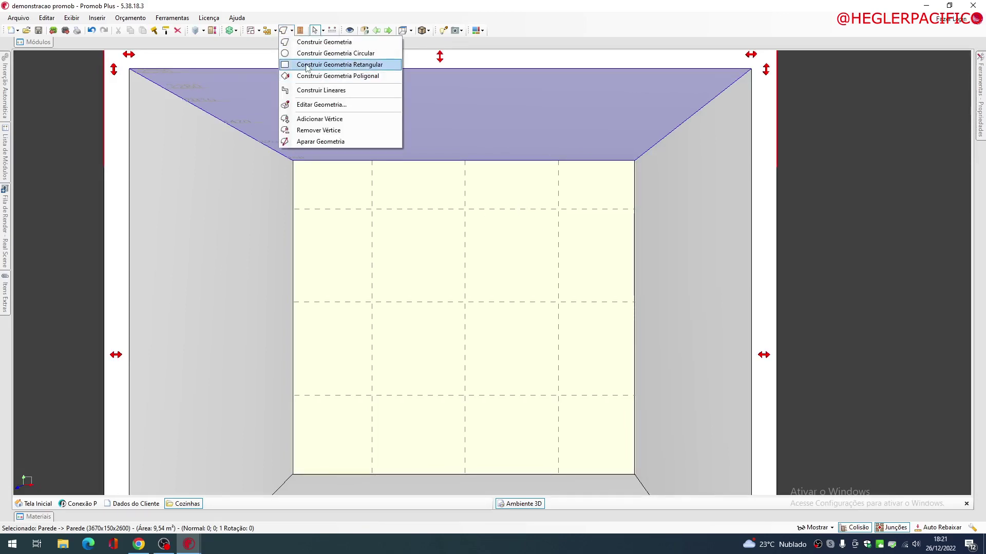
click(308, 65)
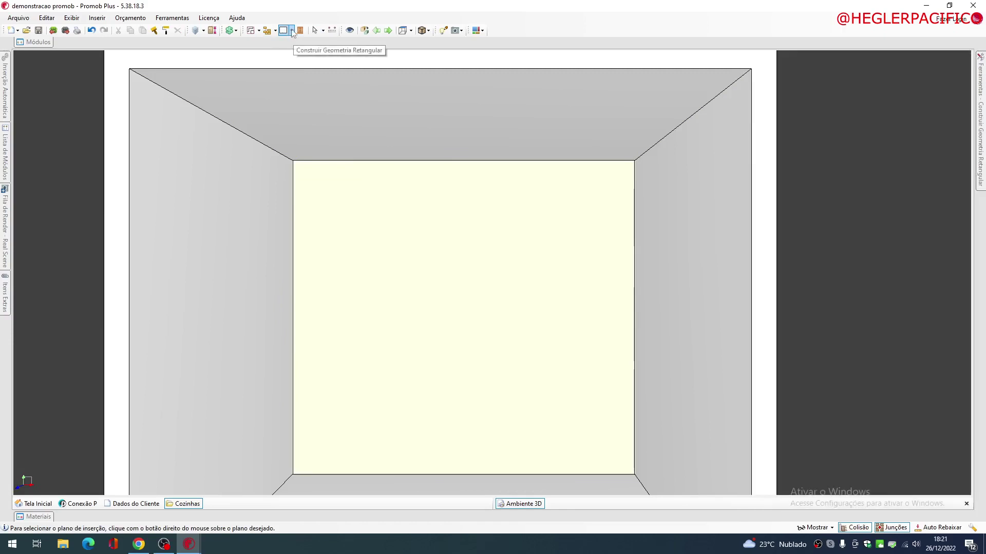
click(291, 31)
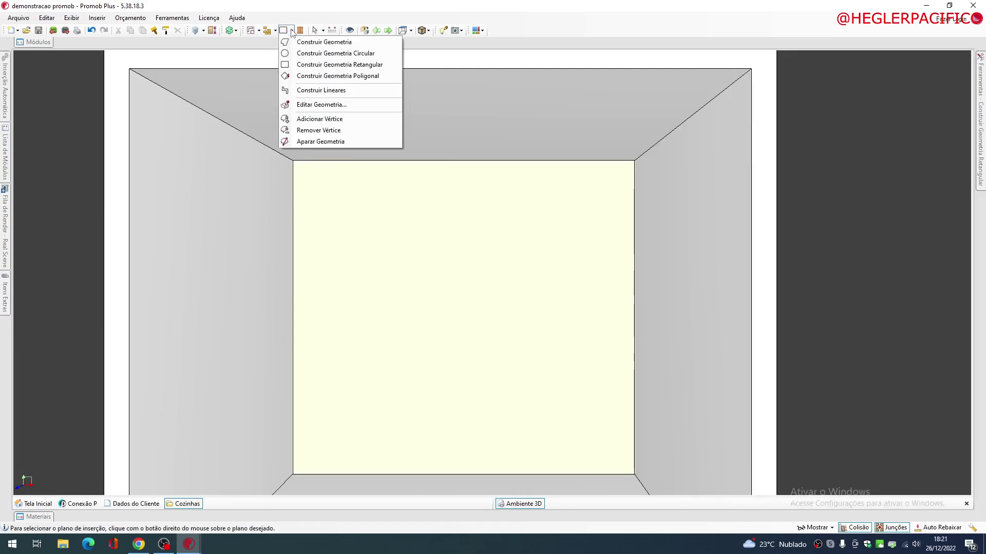
click(336, 65)
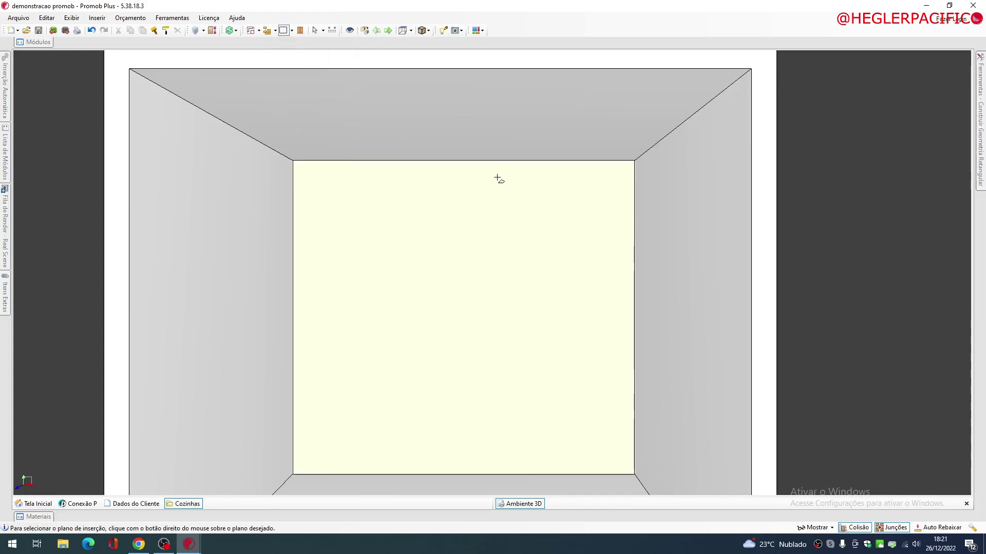
right_click(459, 203)
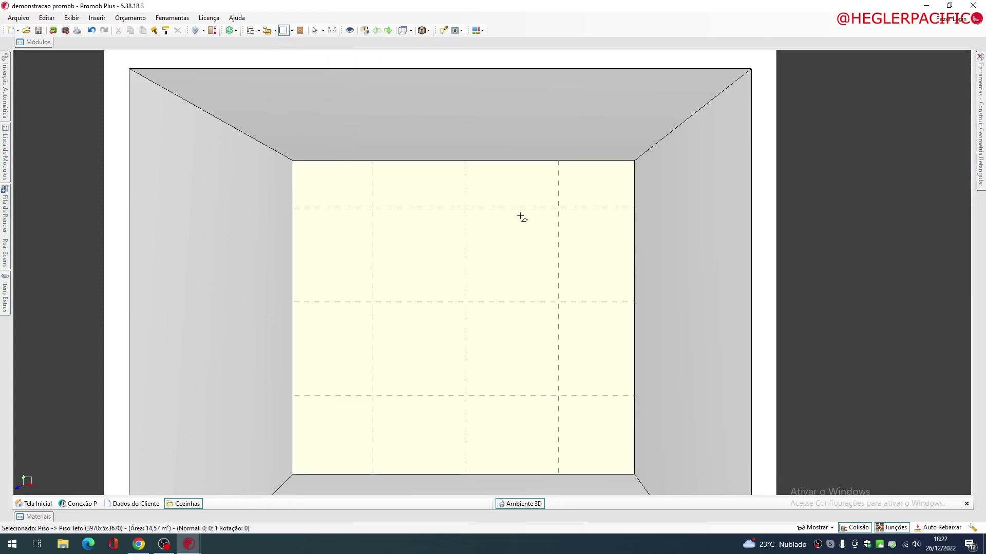
middle_drag(517, 180, 454, 177)
scroll(437, 178, up, 5)
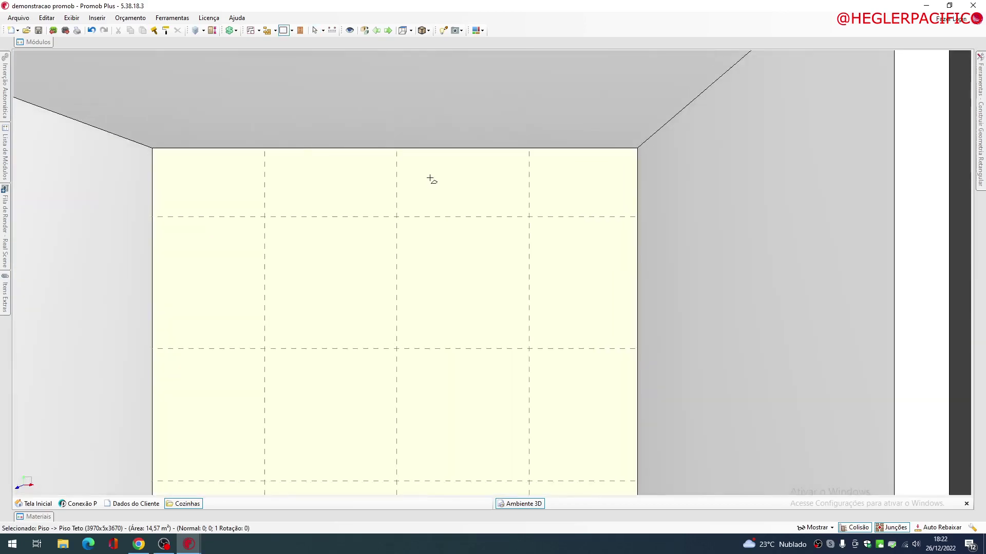
scroll(440, 172, down, 4)
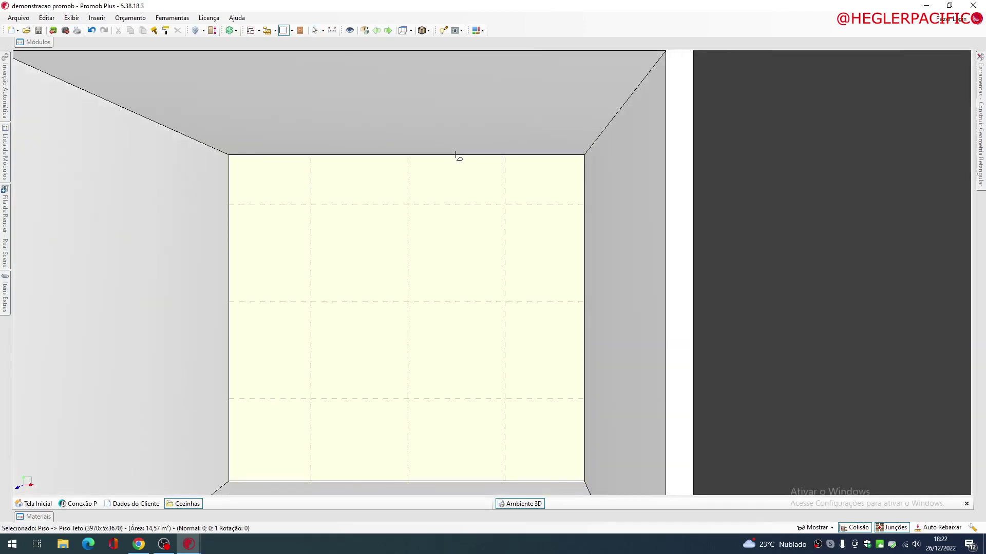
click(456, 154)
right_drag(471, 216, 577, 188)
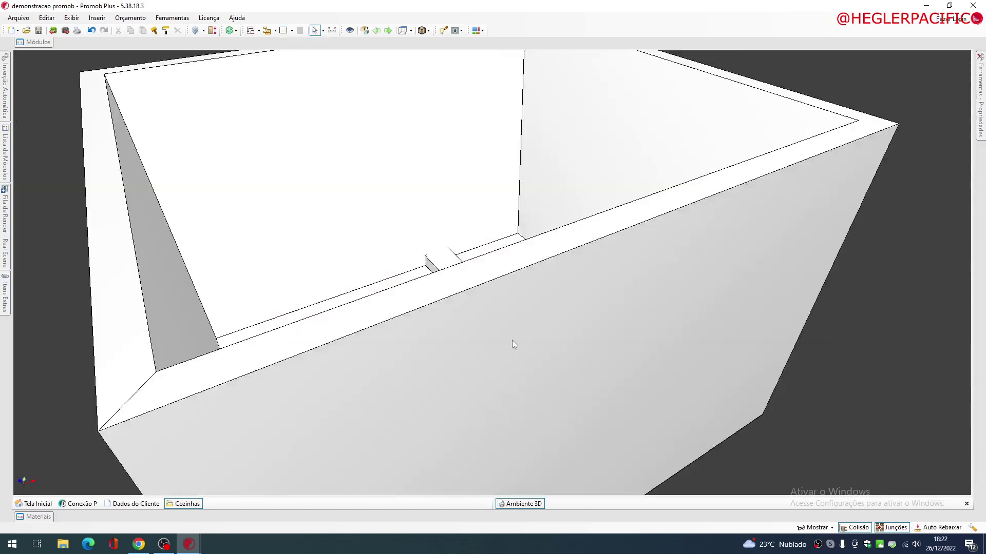
Step: Lower the room's front wall to open up the view of the interior
click(517, 343)
right_click(560, 299)
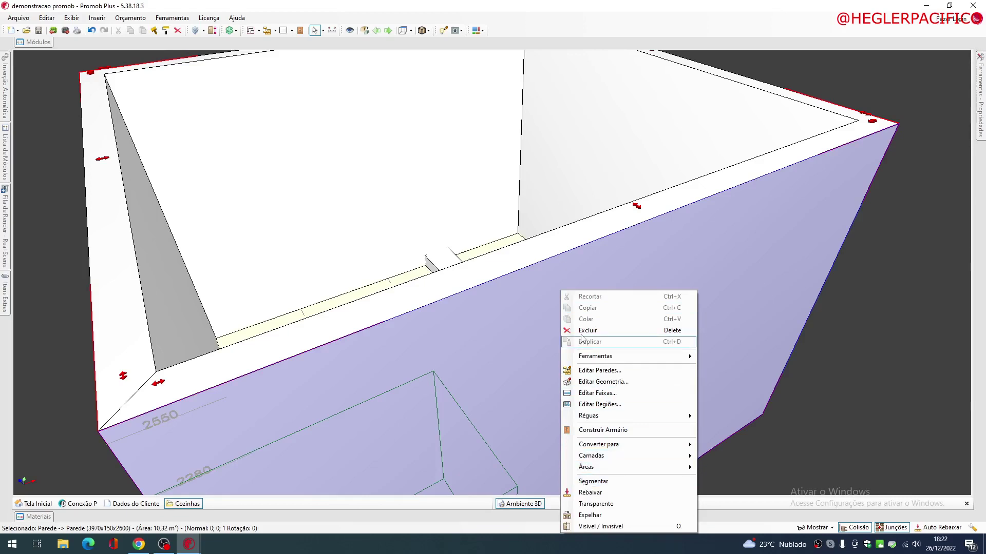
click(590, 493)
Step: Stretch the rectangular geometry upward to a height of about 1106 mm
scroll(461, 302, up, 2)
click(461, 301)
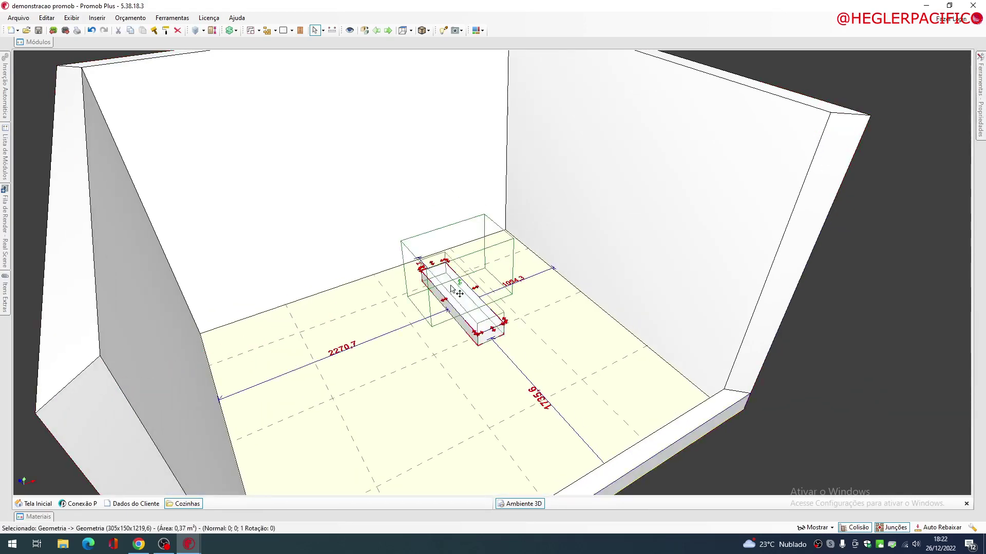
drag(447, 225, 448, 220)
middle_drag(482, 280, 421, 351)
scroll(421, 352, down, 2)
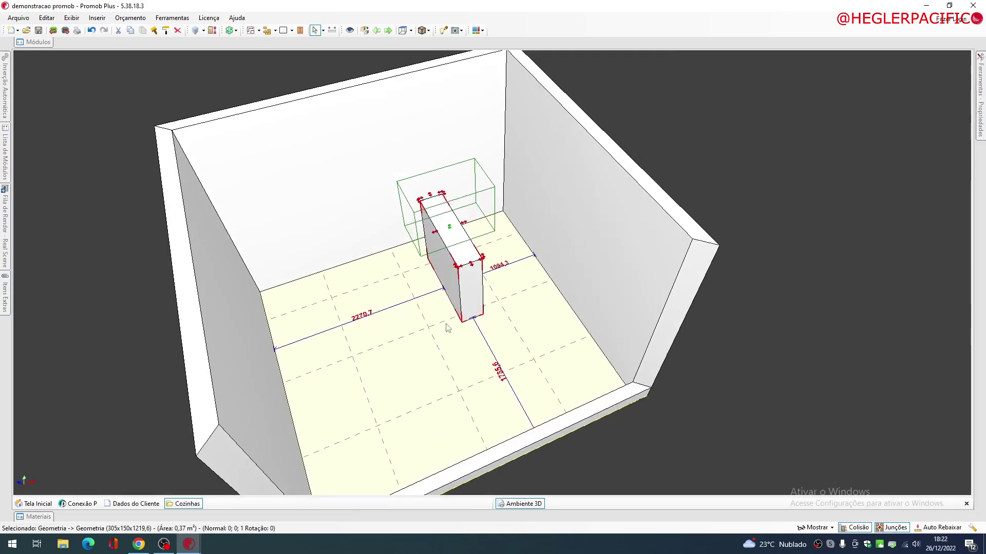
Step: Move the rectangular geometry against the back wall, about 2178 mm from the left wall
click(445, 269)
middle_drag(445, 269, 436, 288)
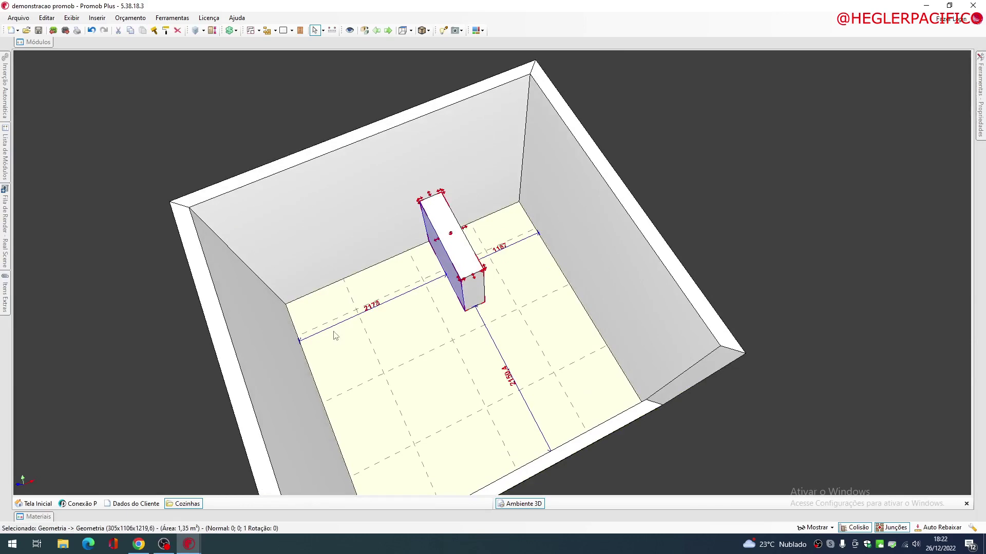
middle_drag(373, 302, 308, 312)
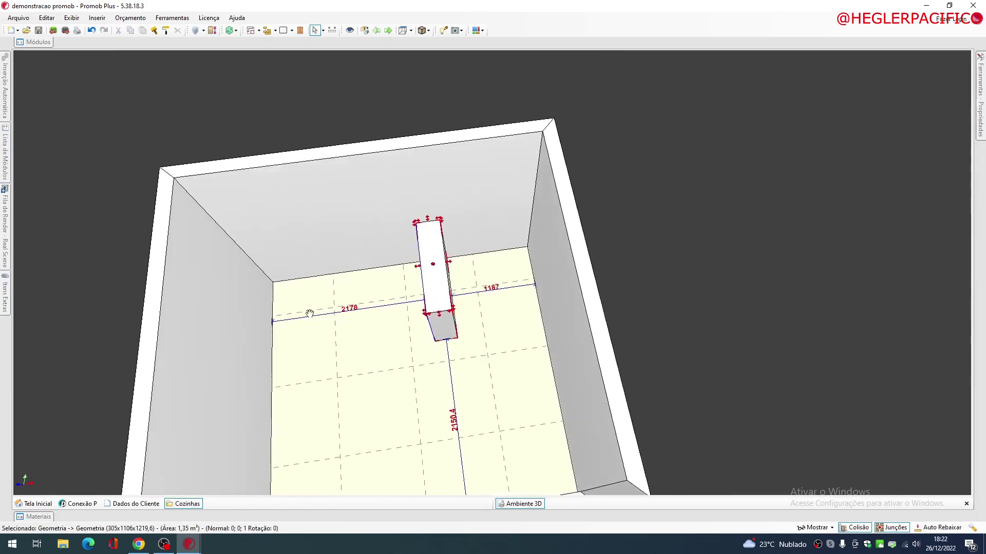
scroll(308, 312, up, 2)
scroll(528, 279, down, 5)
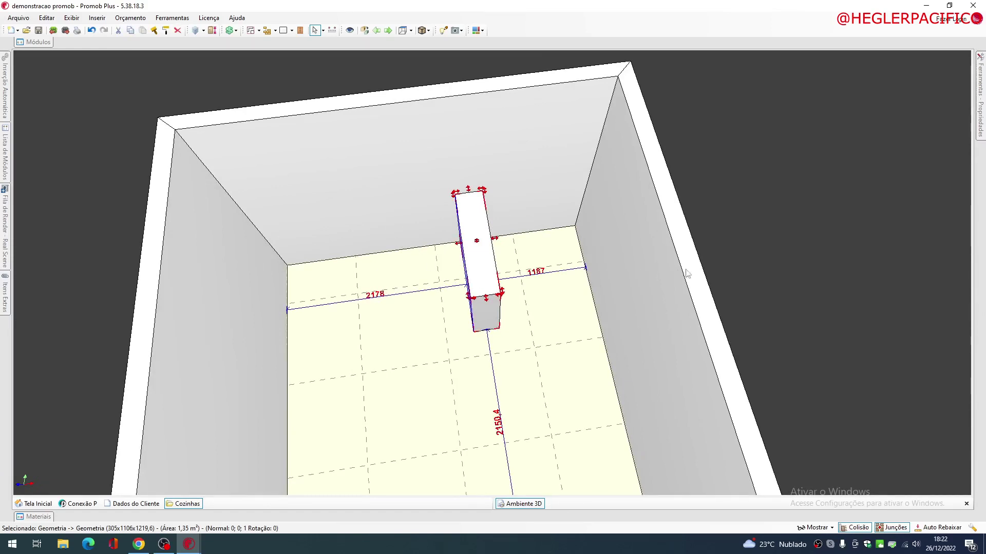
Step: Set the rectangular geometry's width to 150 mm, height to 2600 mm and depth to 870 mm
mouse_move(982, 96)
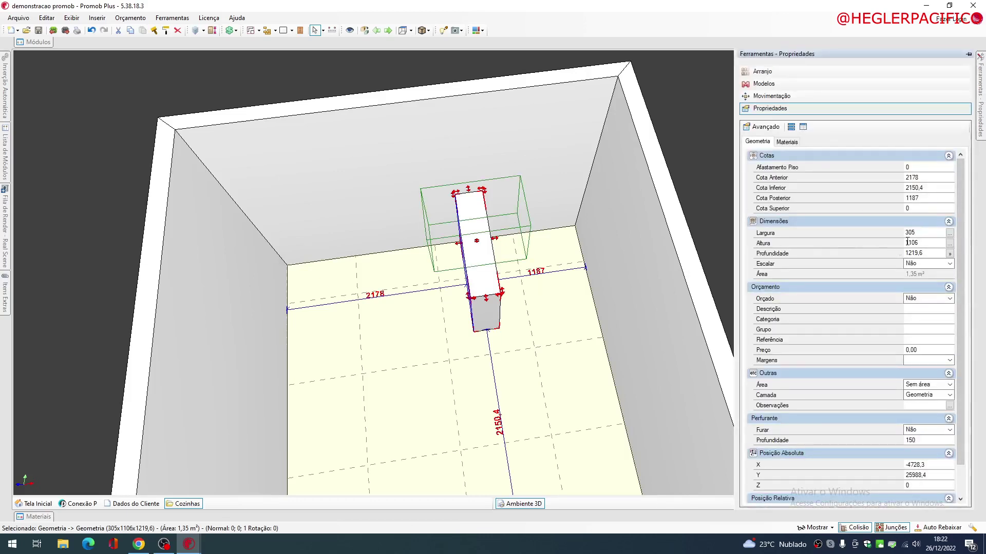
click(910, 233)
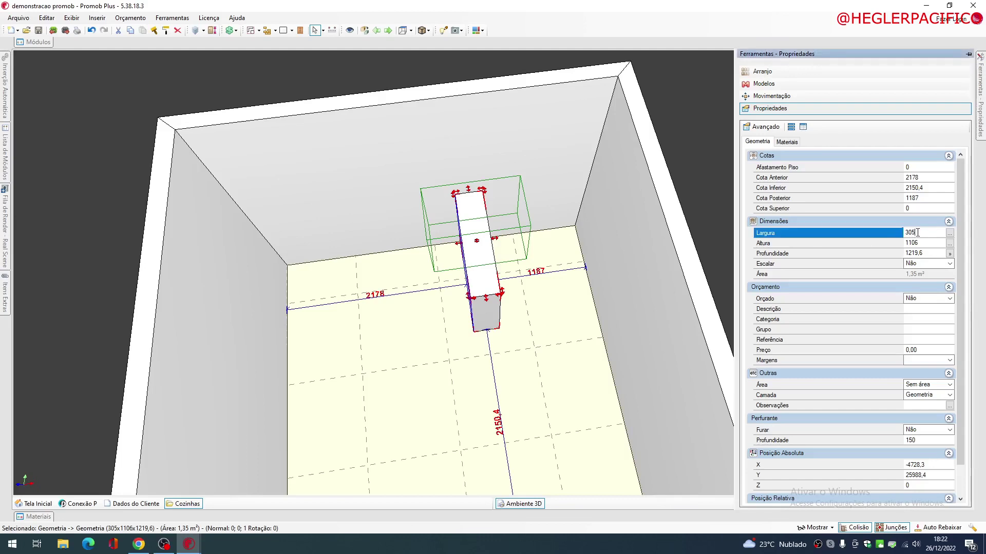
text(150)
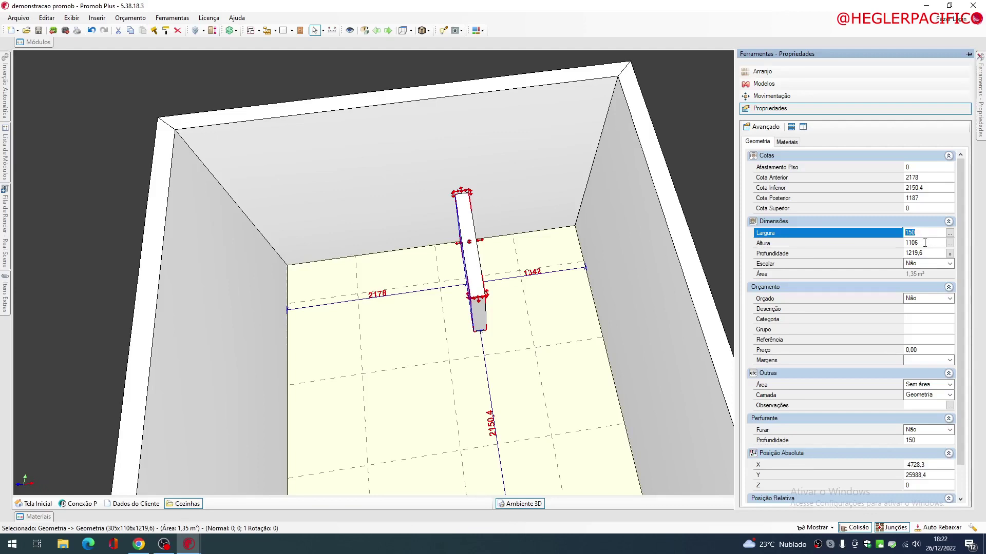
click(925, 243)
text(2600)
key(Return)
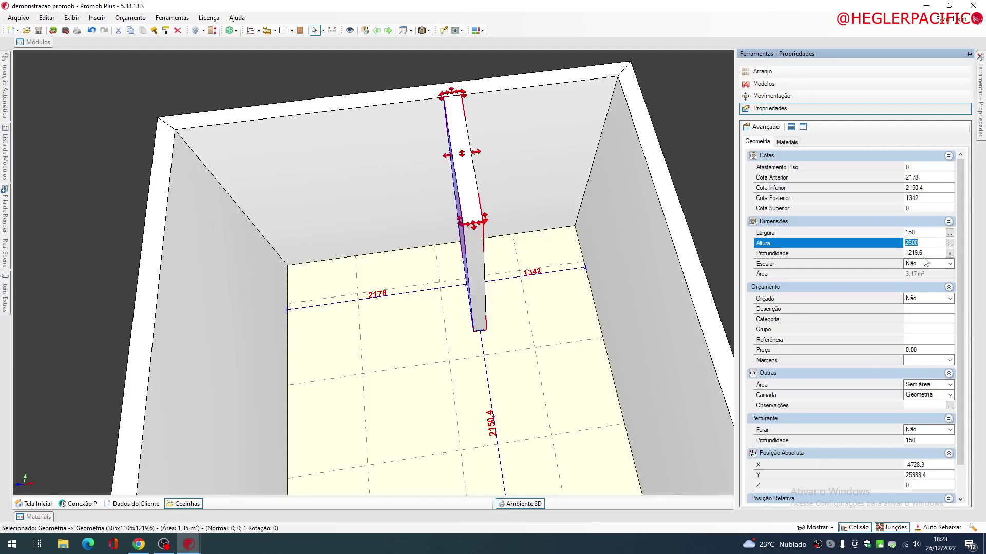
click(926, 254)
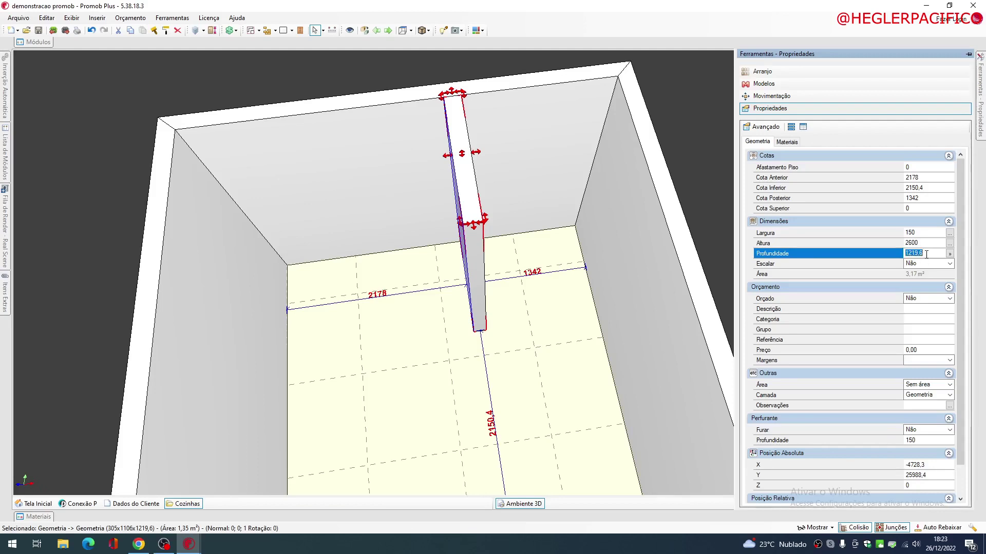
text(870)
key(Return)
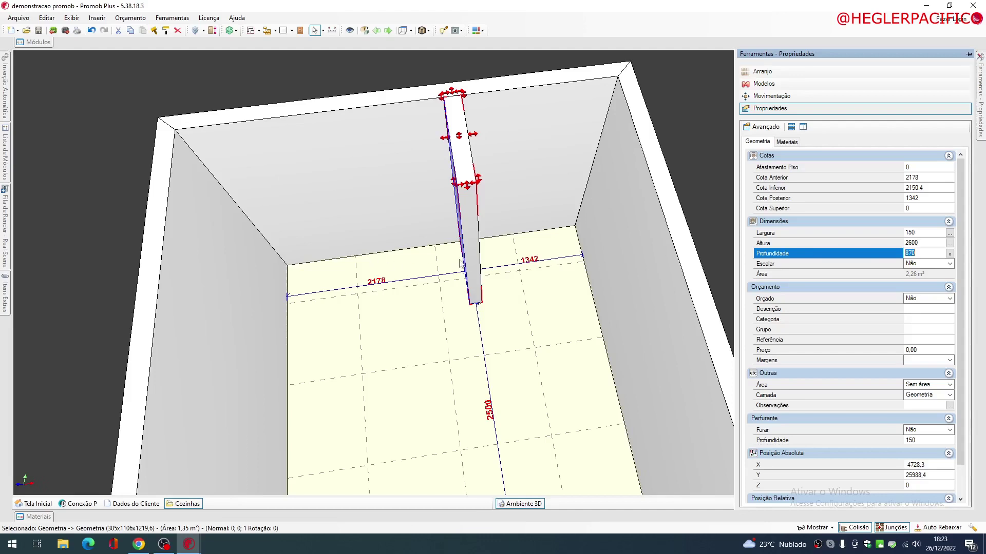
Step: Set the partition's front distance (Cota Anterior) from the left wall to 2620 mm
click(926, 178)
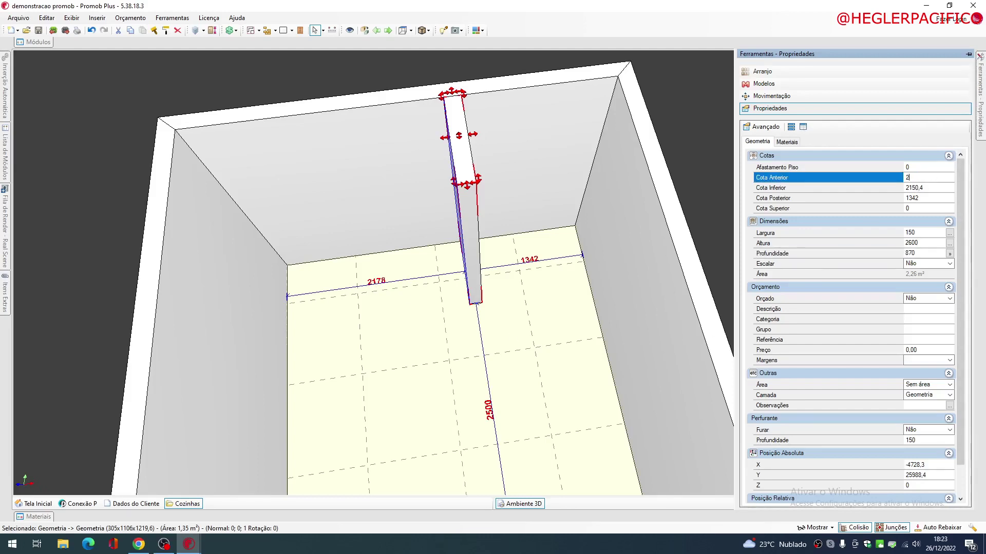
text(2620)
key(Return)
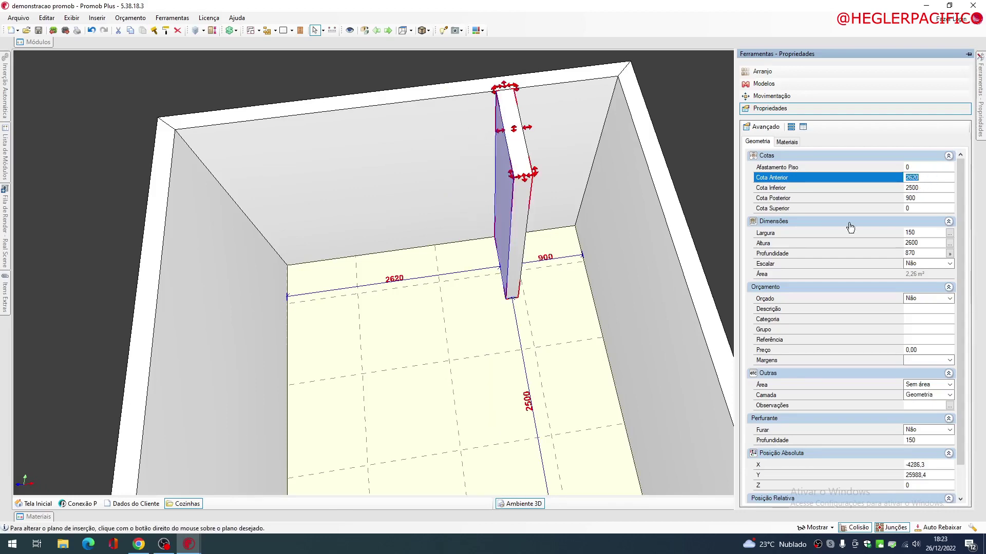
Step: Inspect the partition from several angles and delete it from the room
middle_drag(484, 247, 415, 267)
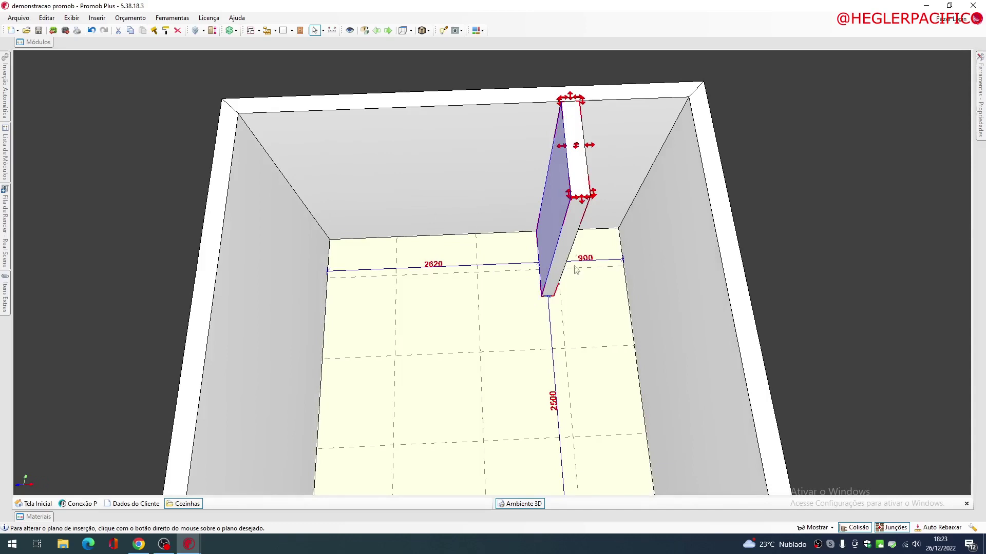
middle_drag(571, 265, 451, 262)
middle_drag(524, 264, 477, 173)
middle_drag(540, 195, 539, 276)
scroll(538, 301, down, 5)
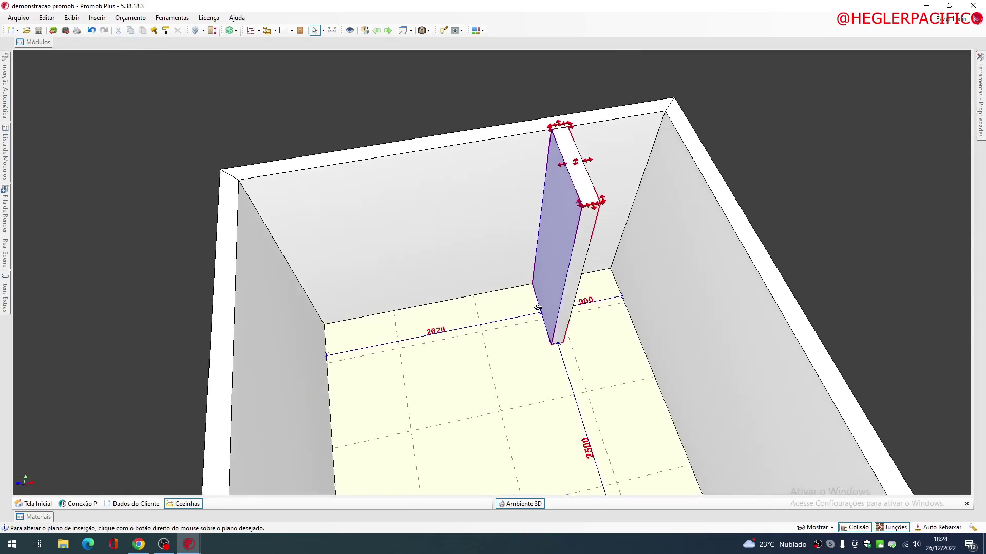
scroll(531, 260, up, 5)
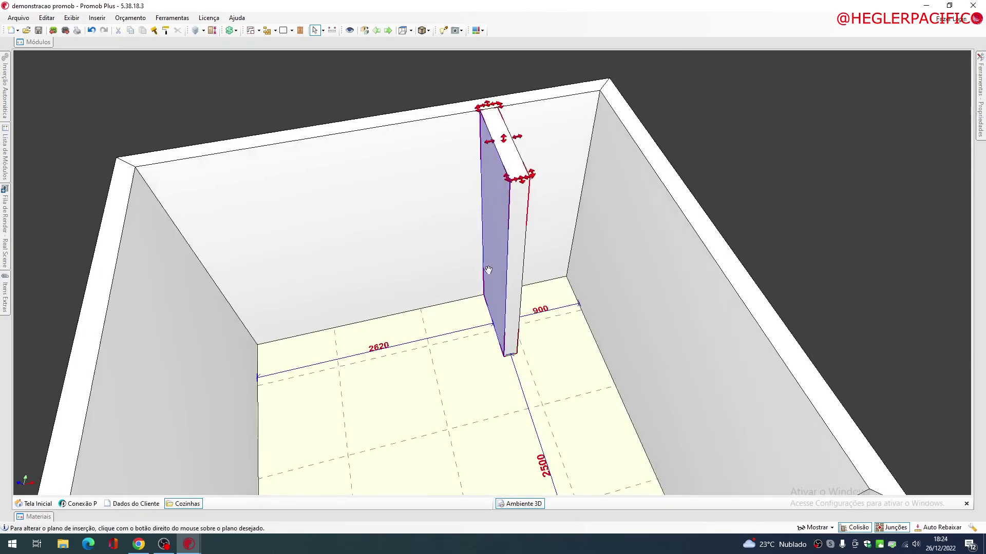
key(Delete)
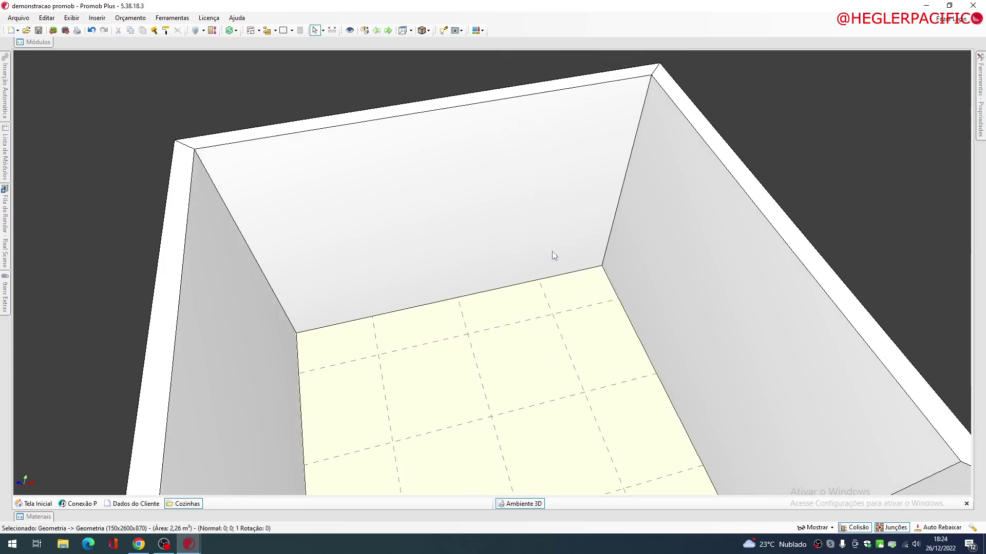
Step: Open the room's walls in the wall editor, starting from the back wall
middle_drag(550, 252, 535, 227)
click(418, 178)
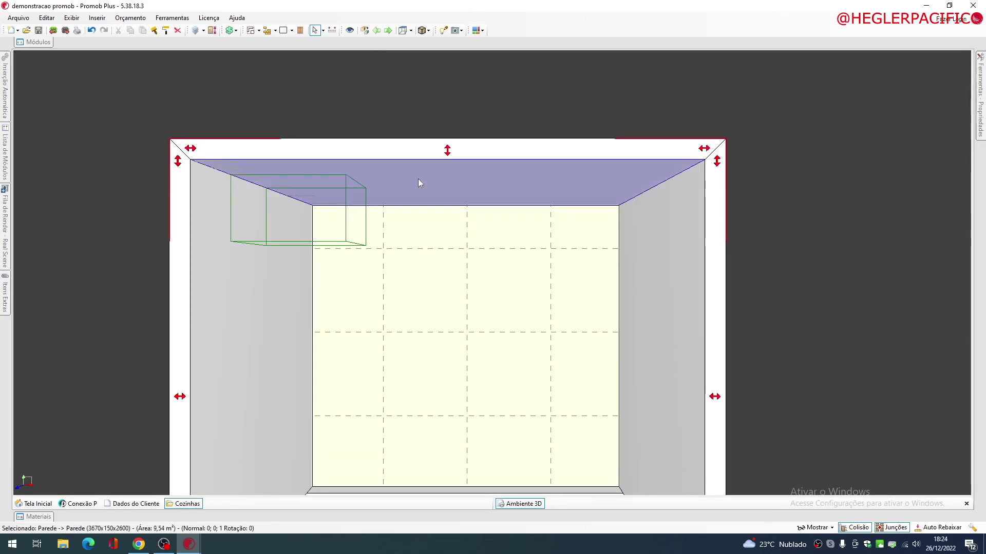
right_click(418, 179)
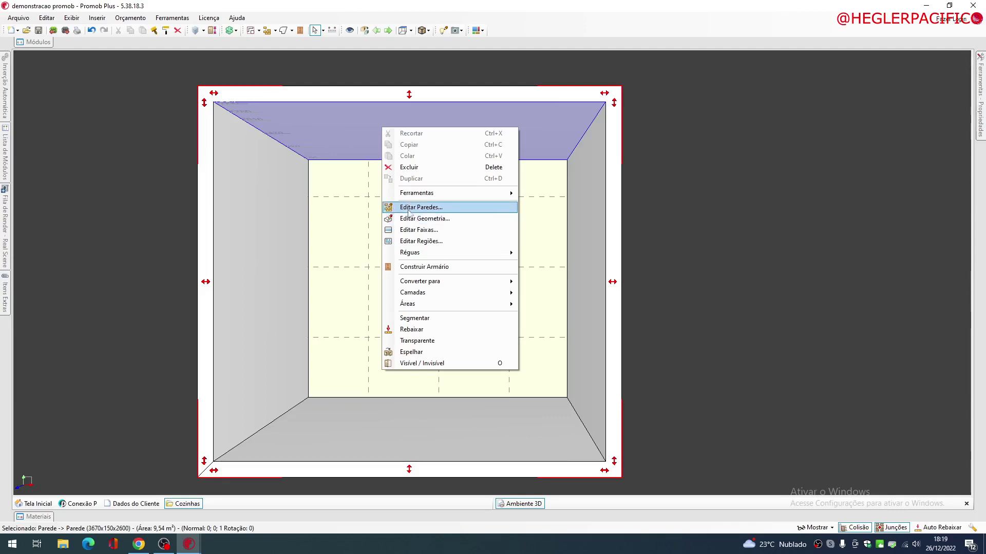
click(409, 209)
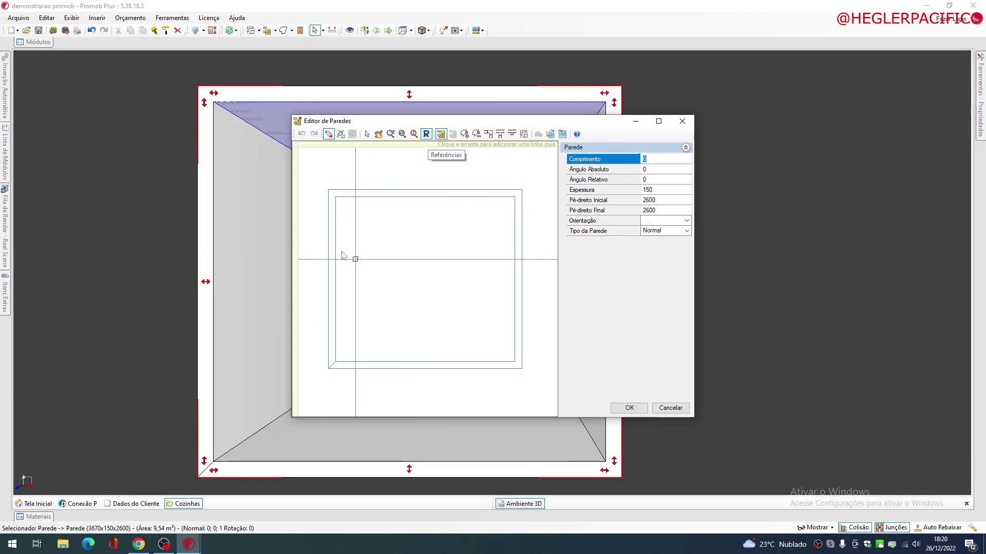
Step: Start a reference line in the wall editor from the inner corner where the left and back walls meet
click(335, 197)
click(336, 197)
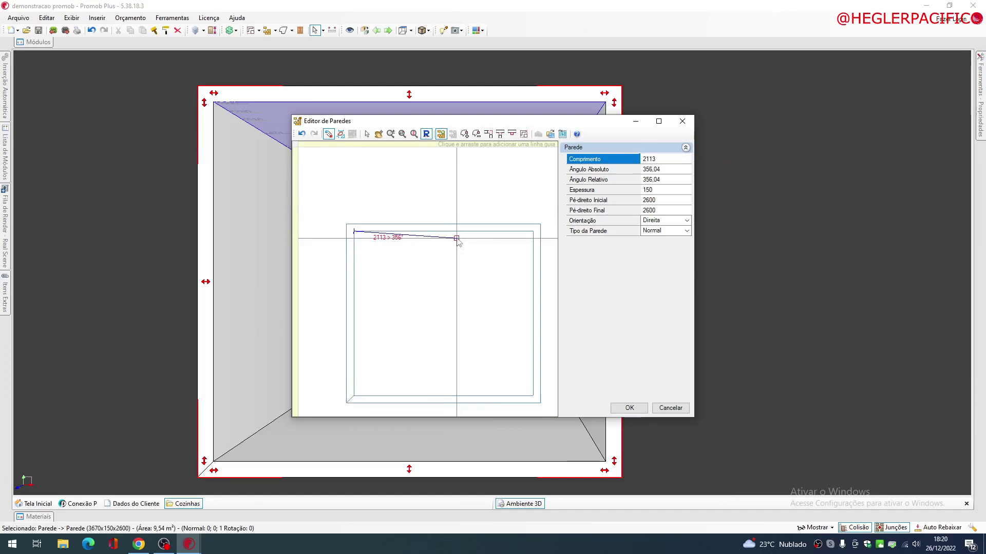
scroll(457, 240, up, 2)
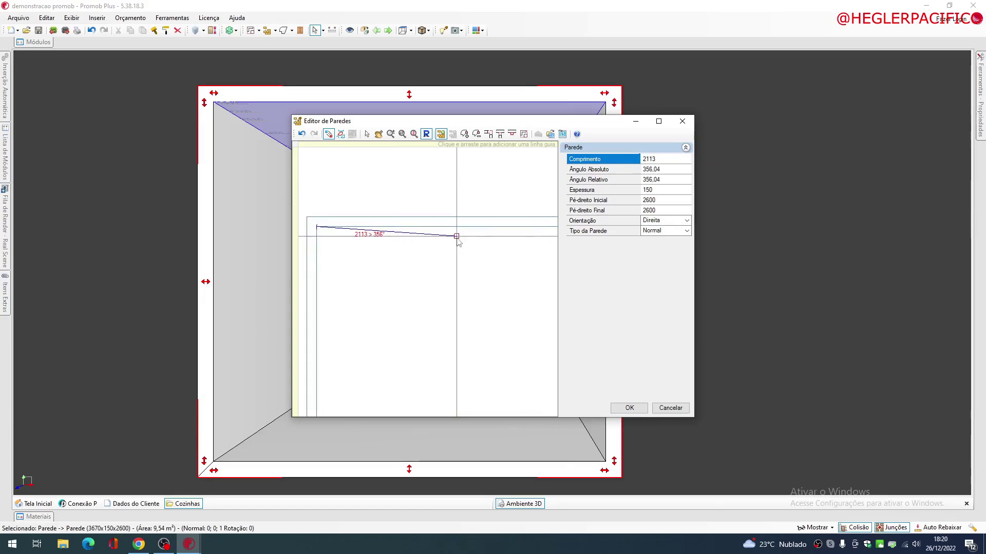
scroll(458, 241, down, 3)
scroll(459, 242, up, 4)
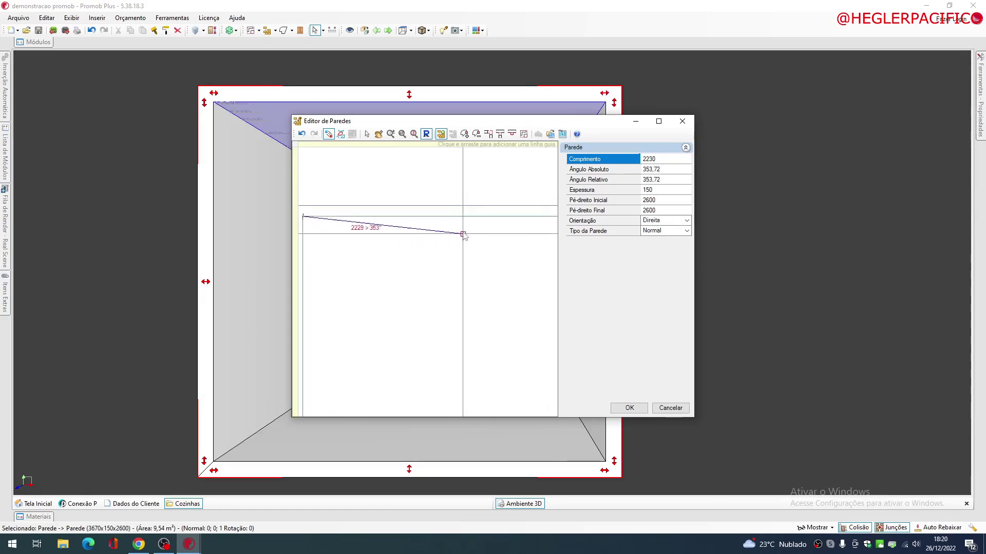
scroll(460, 243, down, 2)
scroll(423, 222, down, 2)
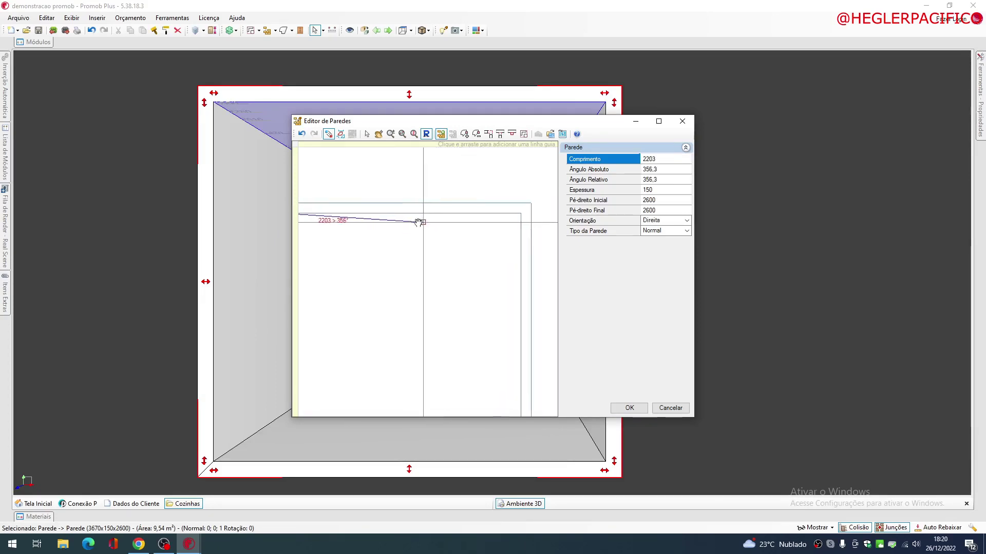
scroll(423, 215, up, 4)
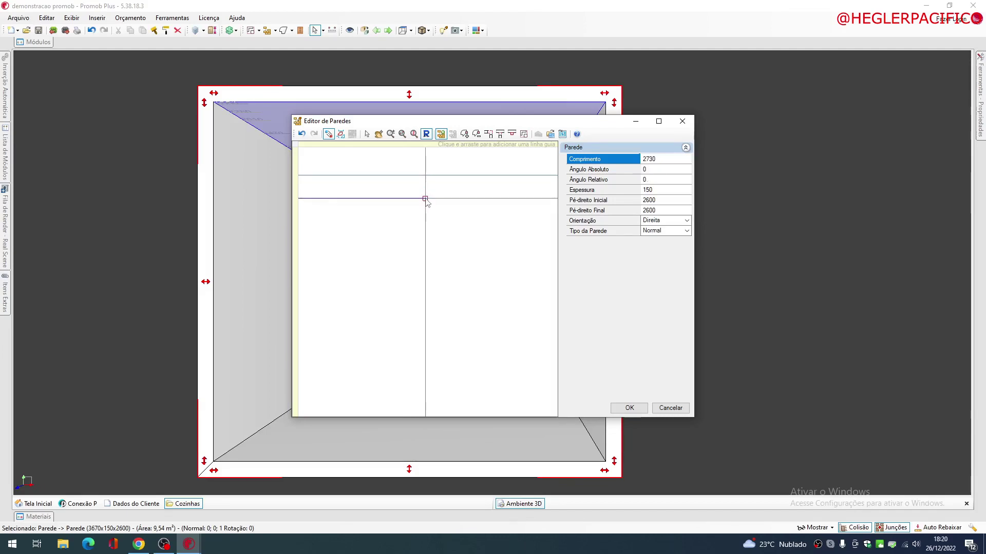
scroll(429, 206, down, 3)
scroll(458, 220, up, 2)
scroll(452, 218, down, 5)
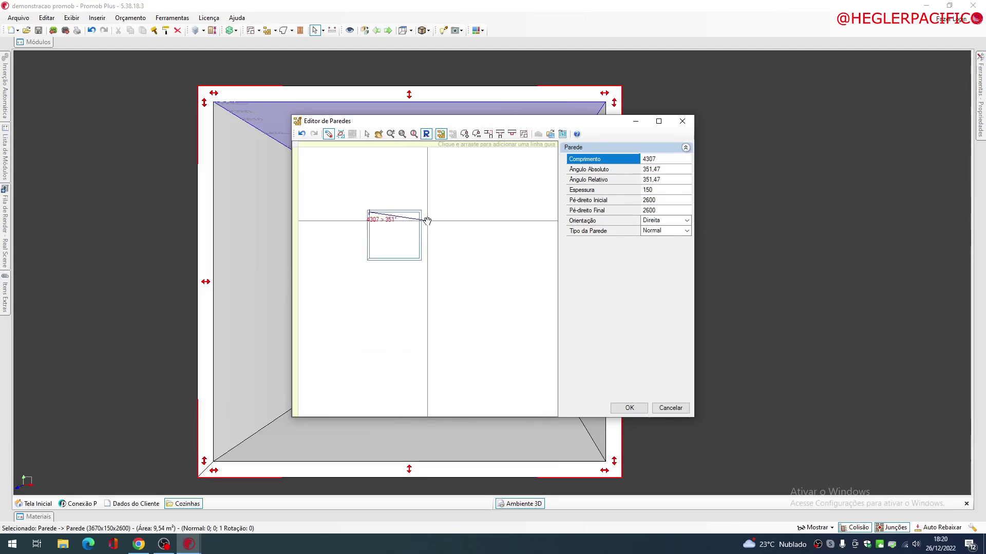
scroll(403, 200, up, 4)
scroll(405, 201, up, 1)
middle_drag(406, 203, 428, 307)
middle_drag(350, 282, 340, 288)
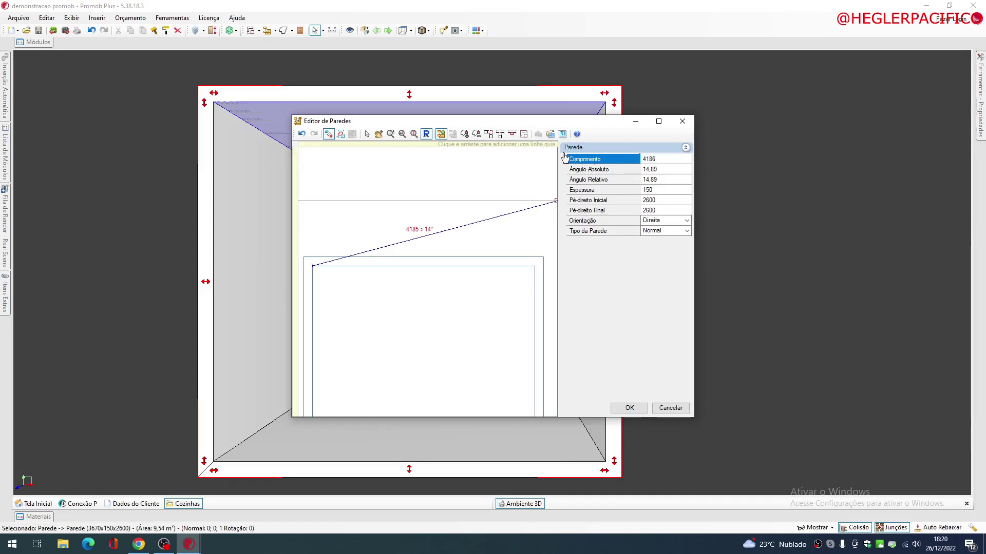
Step: Start the partition 2620 mm along the back wall and draw it 870 mm long at 270° into the room
click(588, 169)
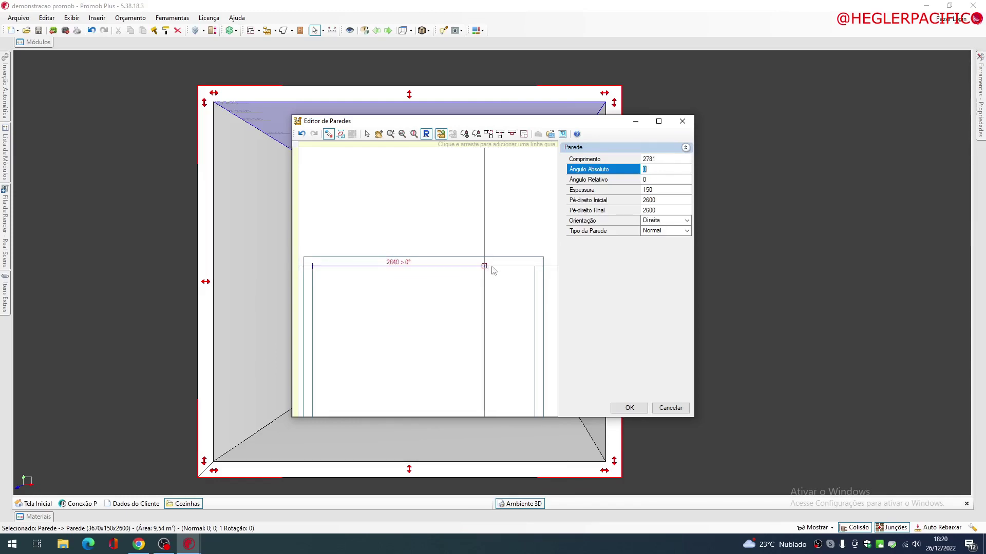
click(589, 161)
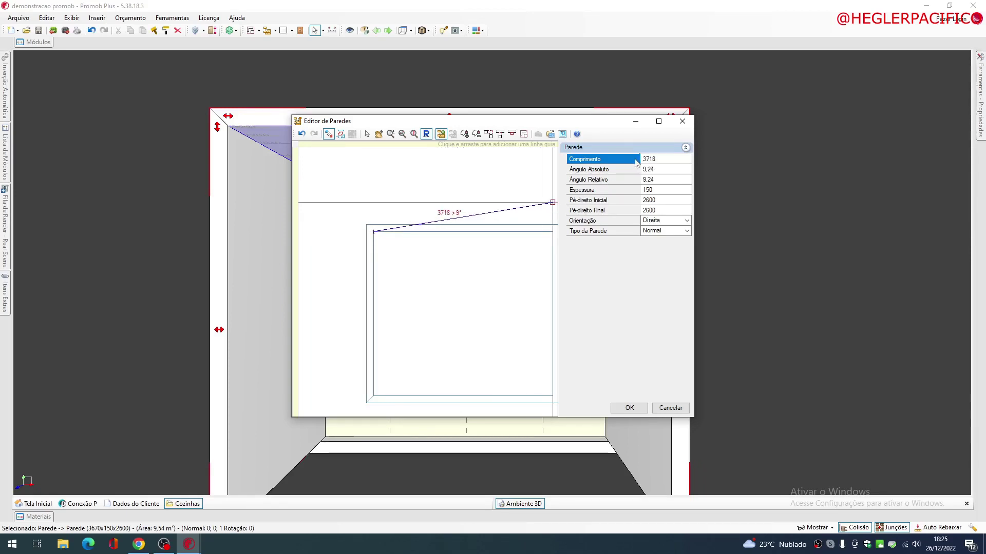
text(2620)
key(Return)
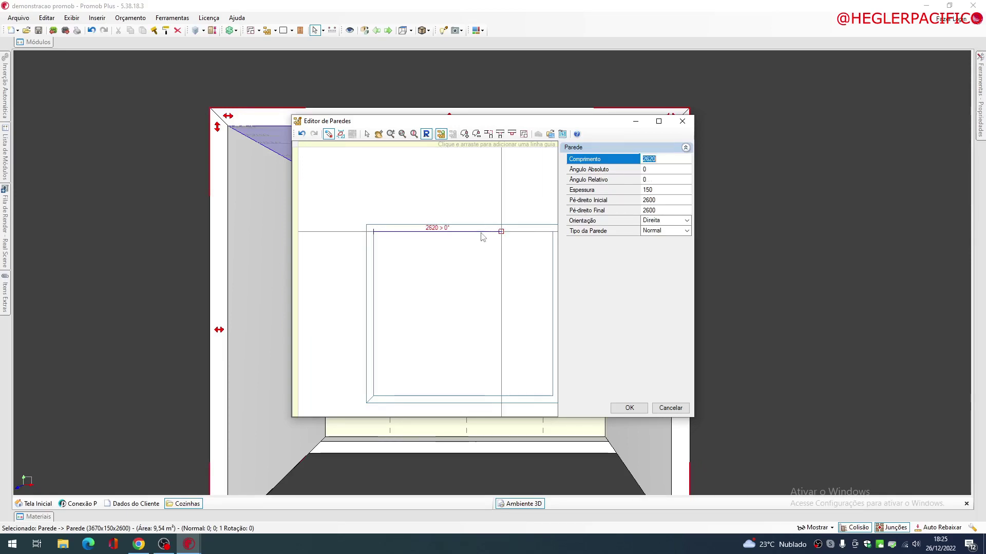
click(483, 237)
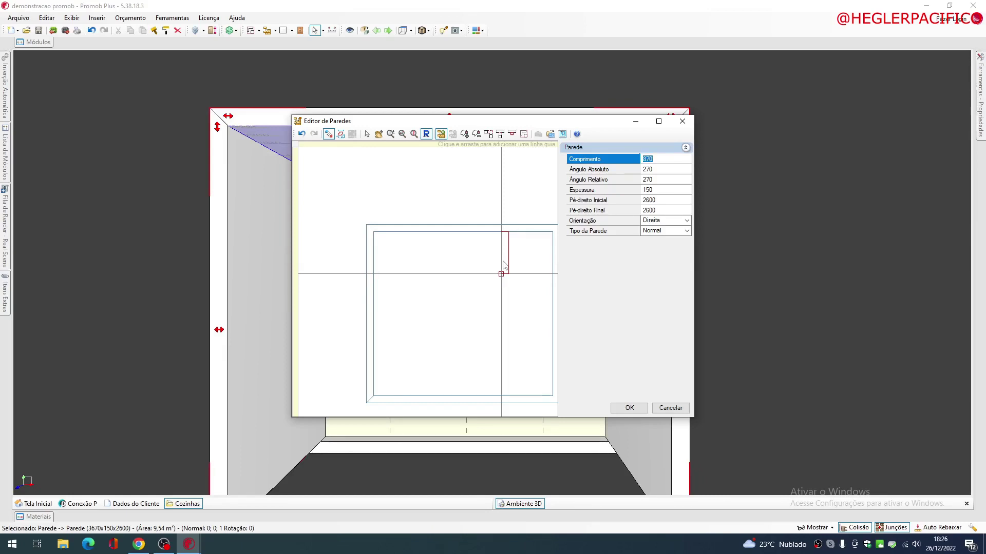
click(502, 272)
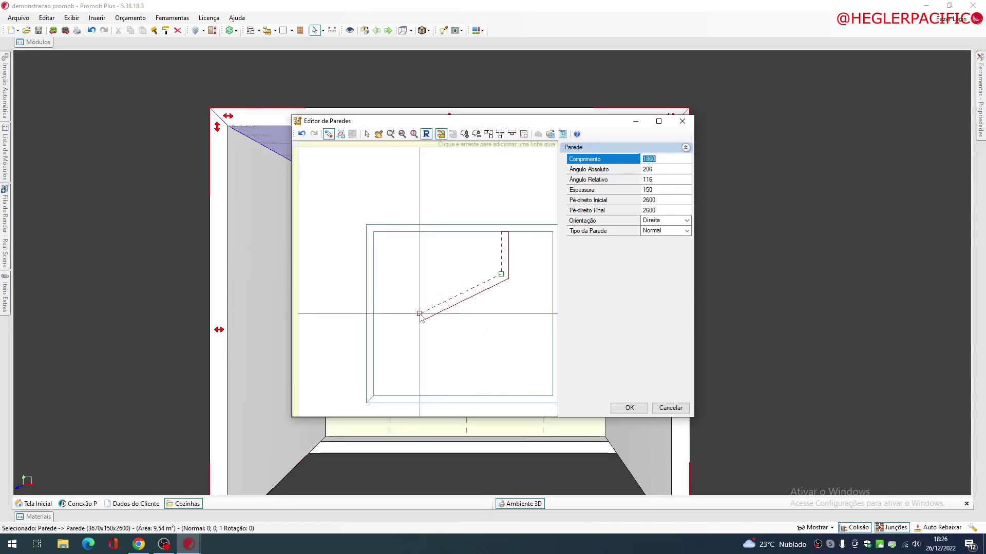
key(Escape)
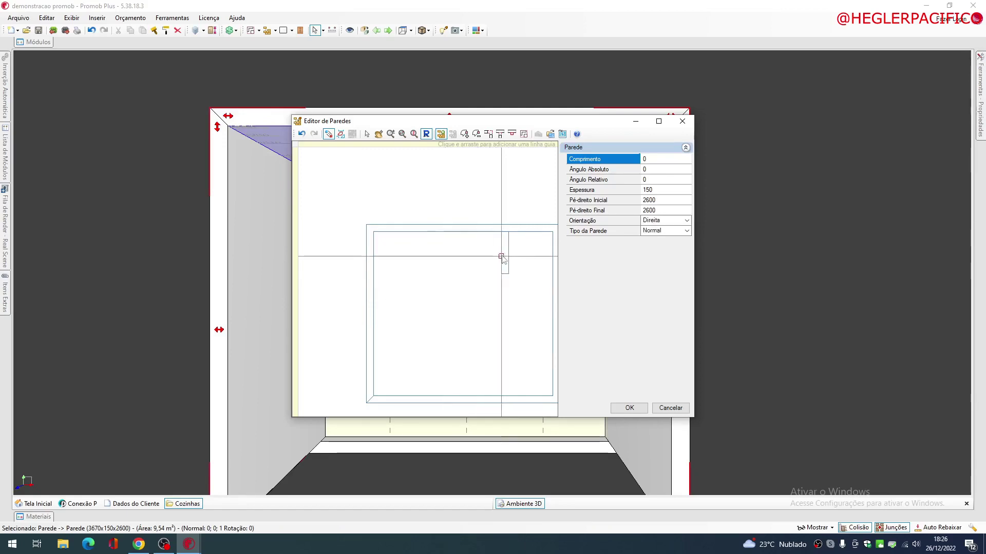
Step: Check the drawn partition in the floor plan and apply the wall editor's changes to the room
mouse_move(502, 257)
middle_down()
mouse_move(414, 269)
mouse_move(485, 256)
mouse_move(424, 257)
mouse_move(471, 255)
middle_up()
scroll(469, 229, up, 5)
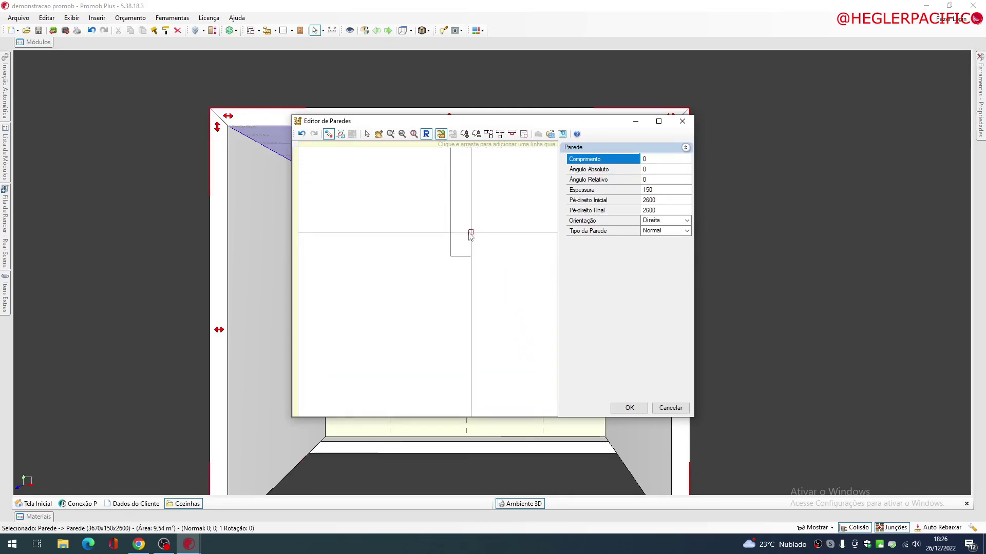
scroll(467, 246, down, 6)
scroll(446, 279, up, 3)
scroll(447, 279, up, 3)
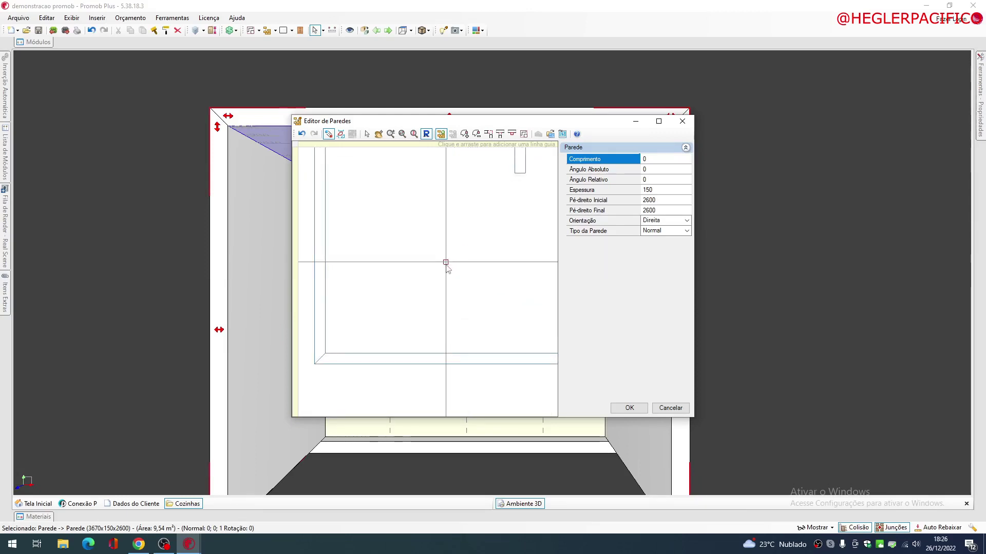
middle_drag(446, 263, 401, 321)
scroll(434, 277, down, 4)
mouse_move(448, 257)
middle_down()
mouse_move(439, 262)
mouse_move(466, 259)
middle_up()
double_click(473, 255)
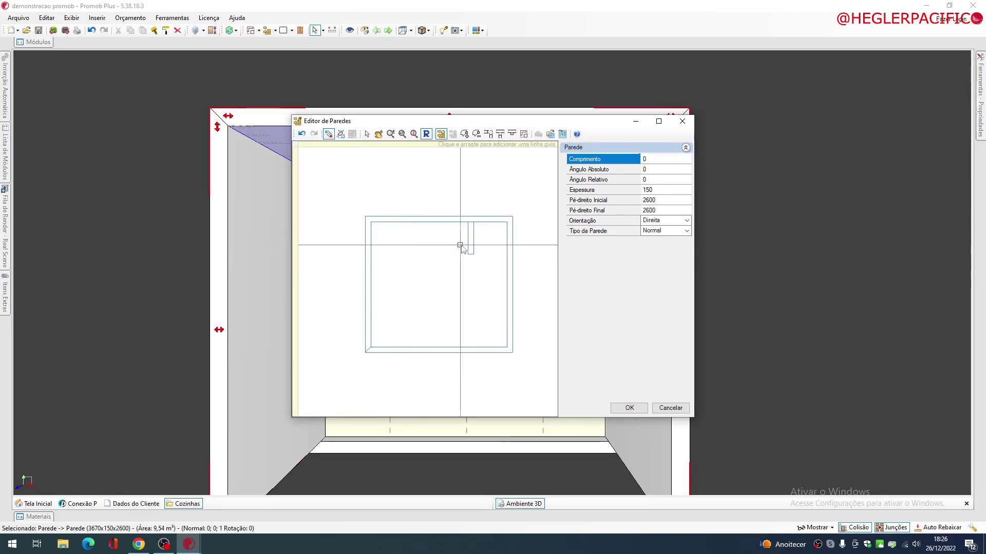
click(631, 411)
Step: Inspect the new internal partition in the 3D room from several angles
mouse_move(551, 213)
middle_down()
mouse_move(473, 203)
mouse_move(550, 228)
middle_up()
drag(543, 250, 603, 218)
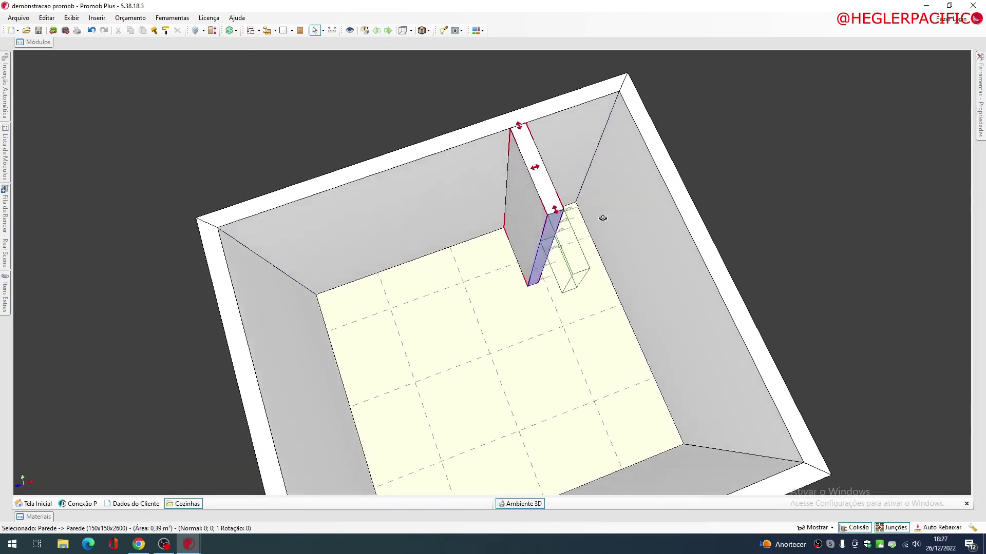
right_drag(602, 219, 580, 199)
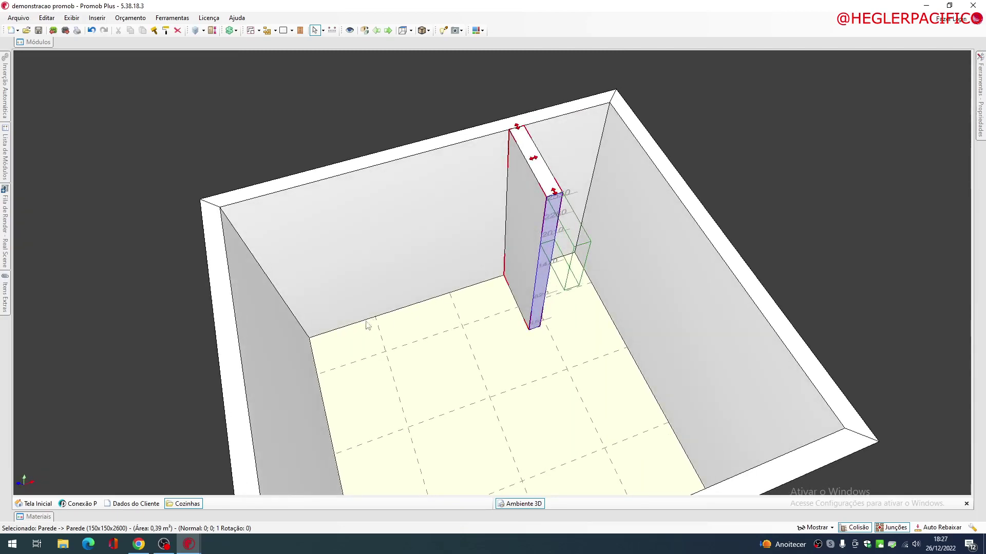
right_drag(533, 259, 392, 247)
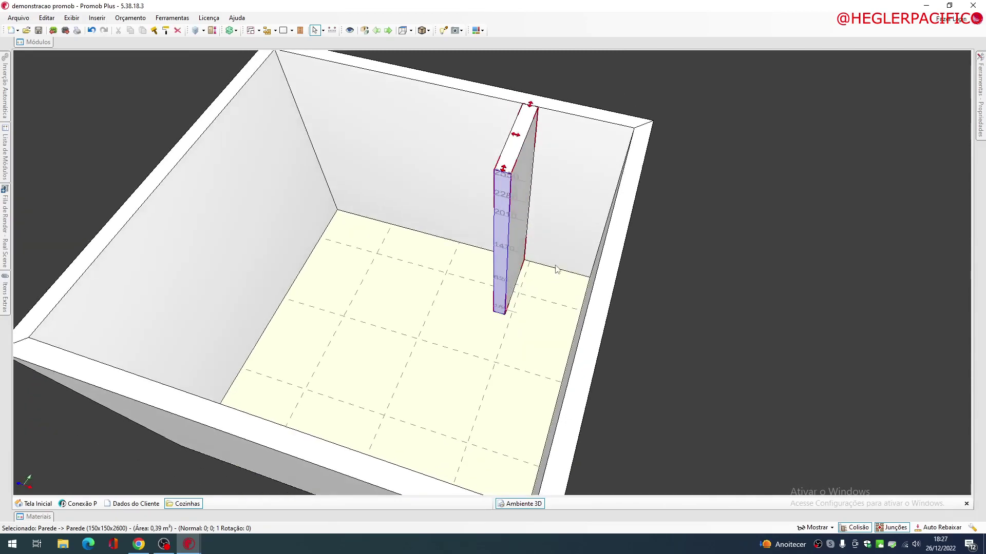
right_drag(594, 274, 517, 303)
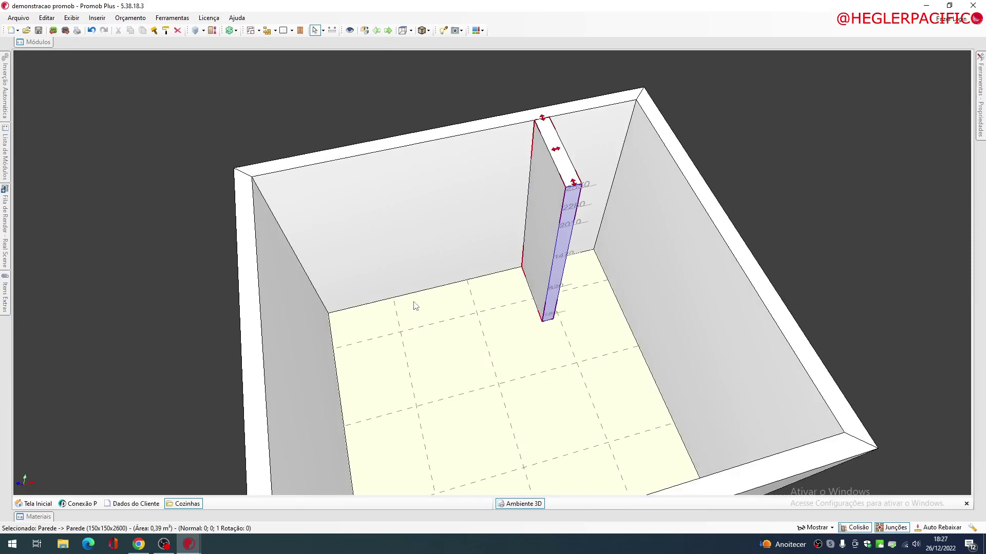
right_drag(415, 306, 504, 290)
right_click(481, 334)
click(520, 492)
scroll(501, 293, up, 6)
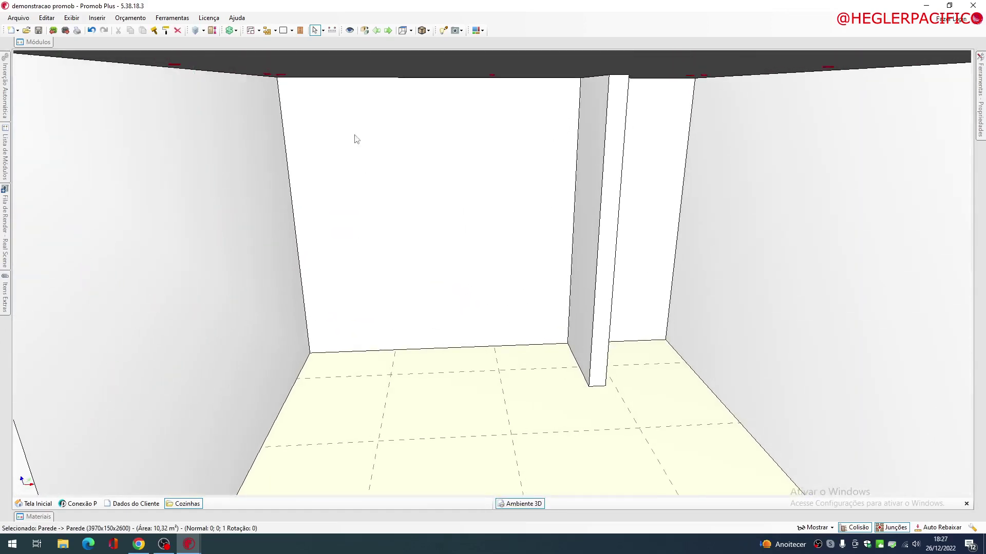
Step: Measure the distance along the back wall from the left wall's inner corner to the partition
click(332, 30)
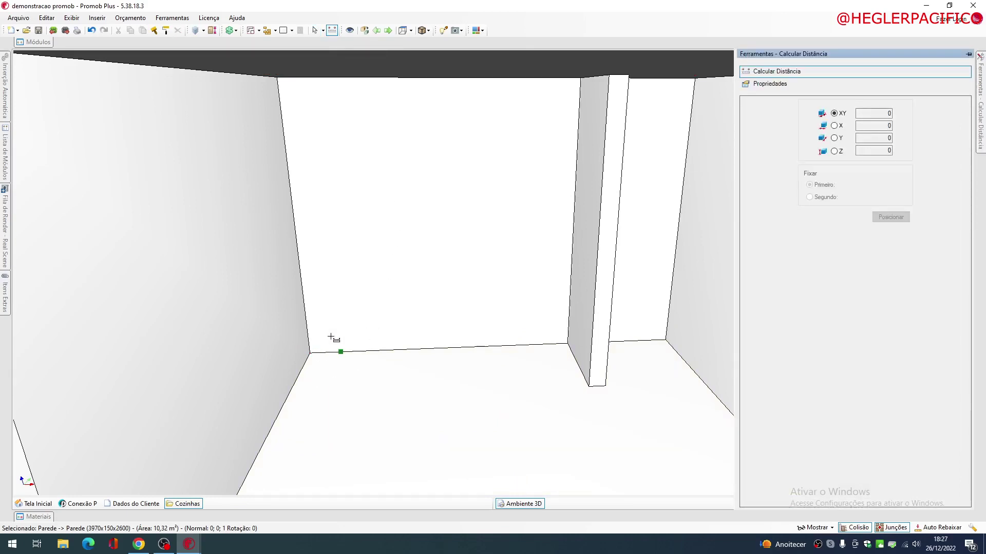
right_drag(331, 338, 303, 370)
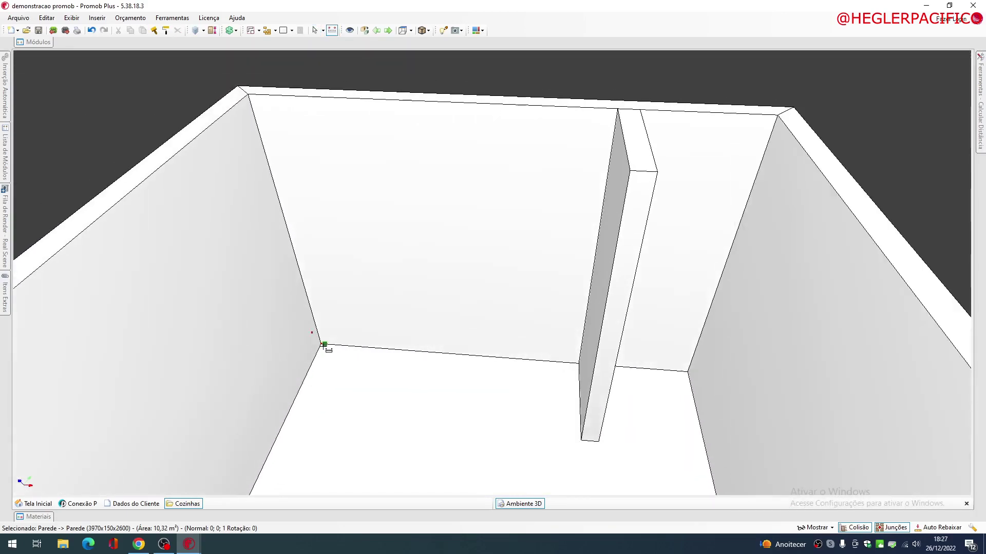
click(321, 344)
right_drag(414, 352, 515, 316)
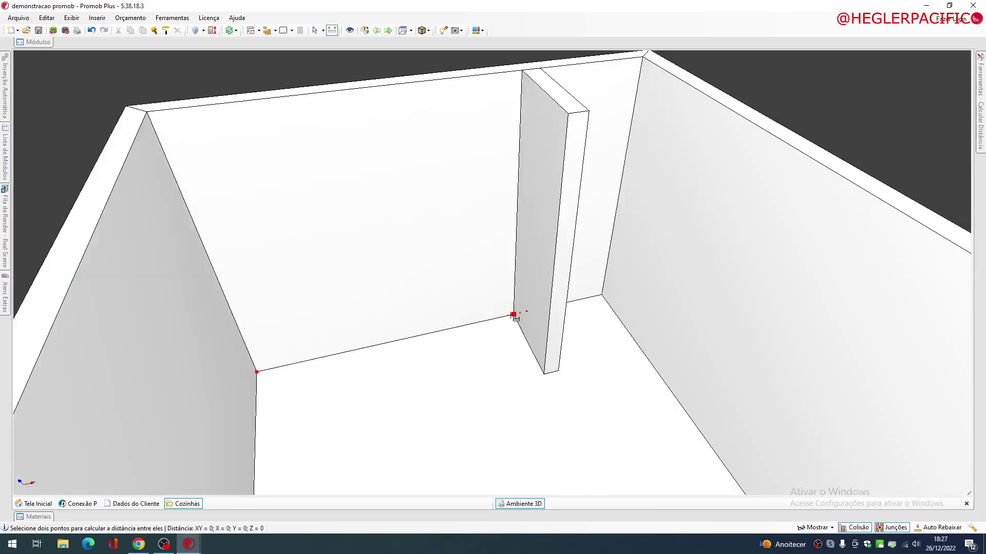
click(514, 314)
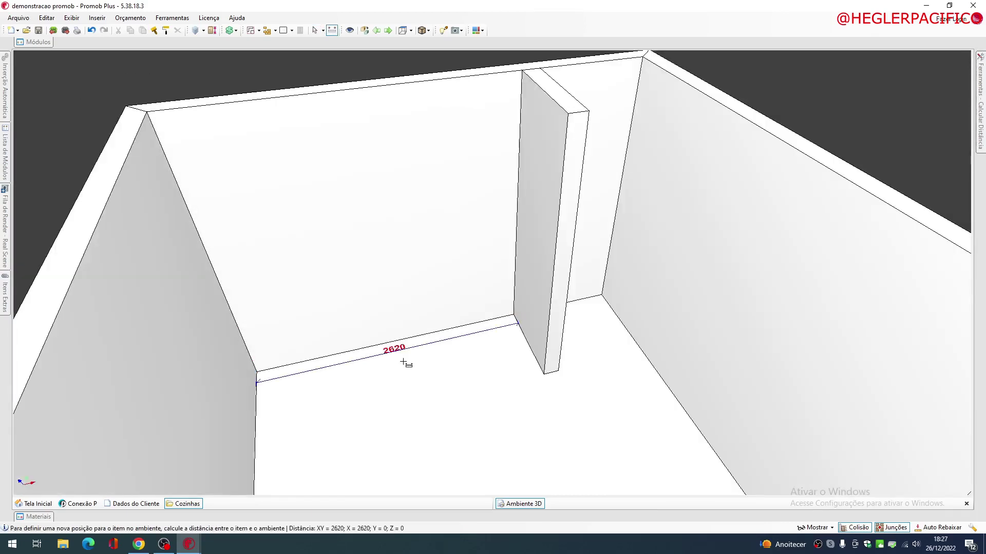
key(Escape)
right_drag(404, 362, 475, 378)
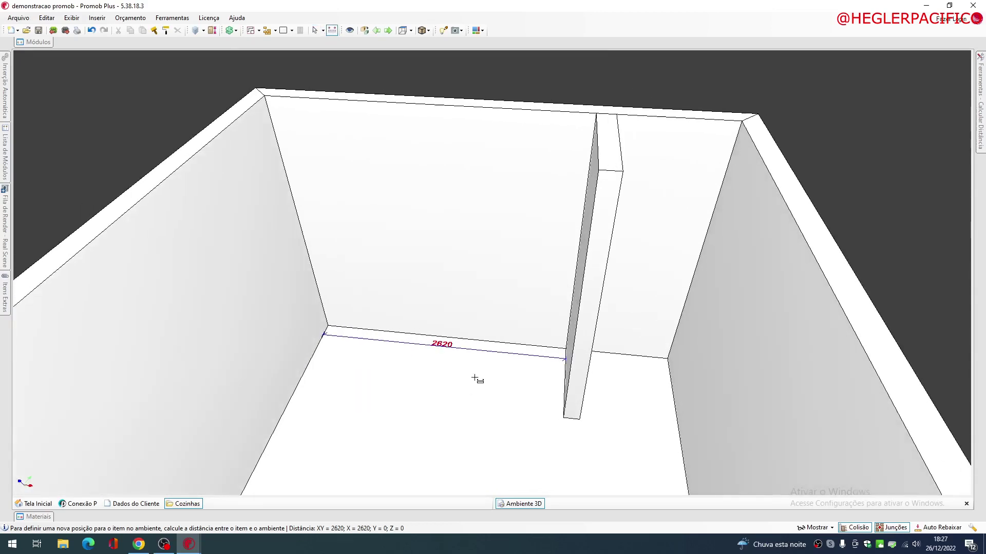
Step: Measure the gap along the back wall between the partition and the right wall
scroll(478, 378, up, 2)
middle_drag(555, 385, 523, 350)
scroll(516, 319, up, 3)
right_drag(523, 350, 494, 378)
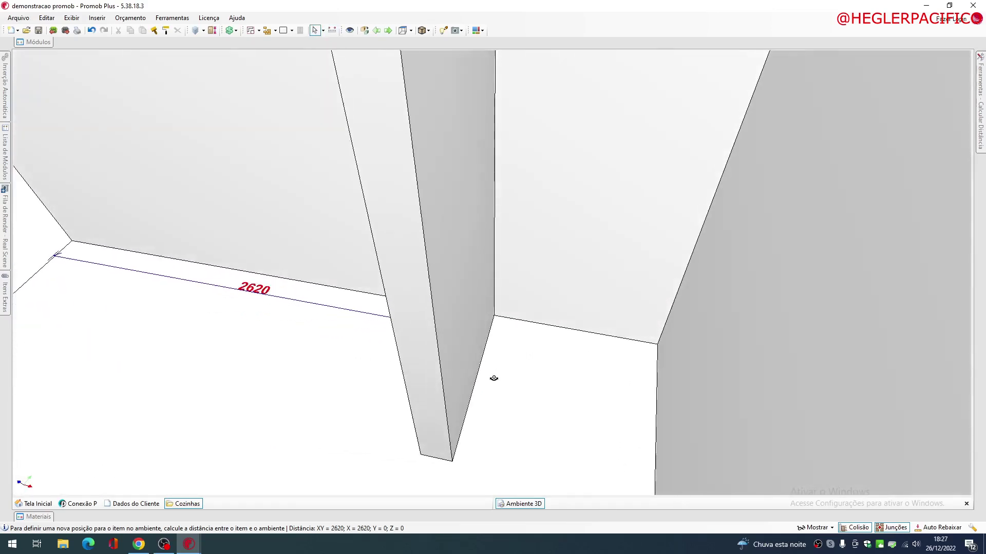
click(494, 316)
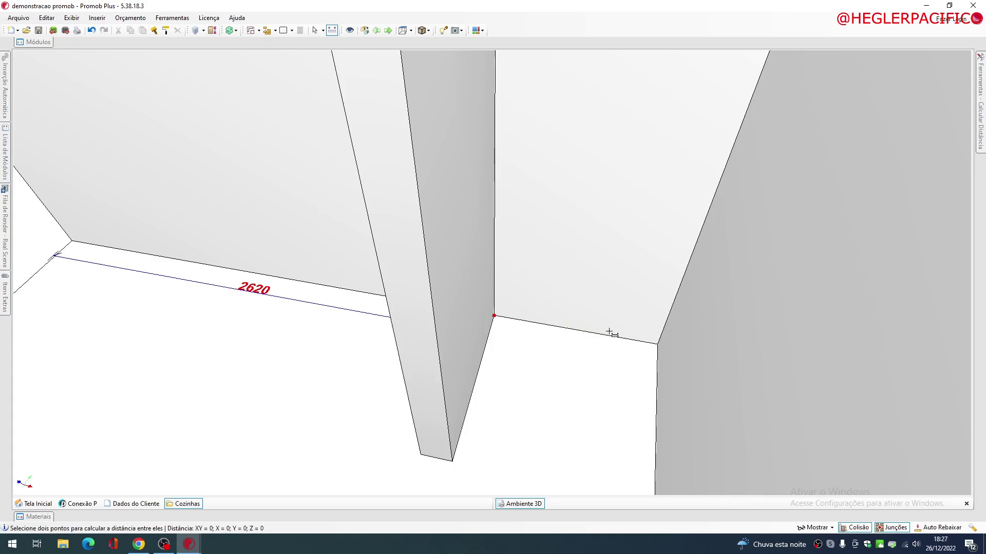
click(662, 345)
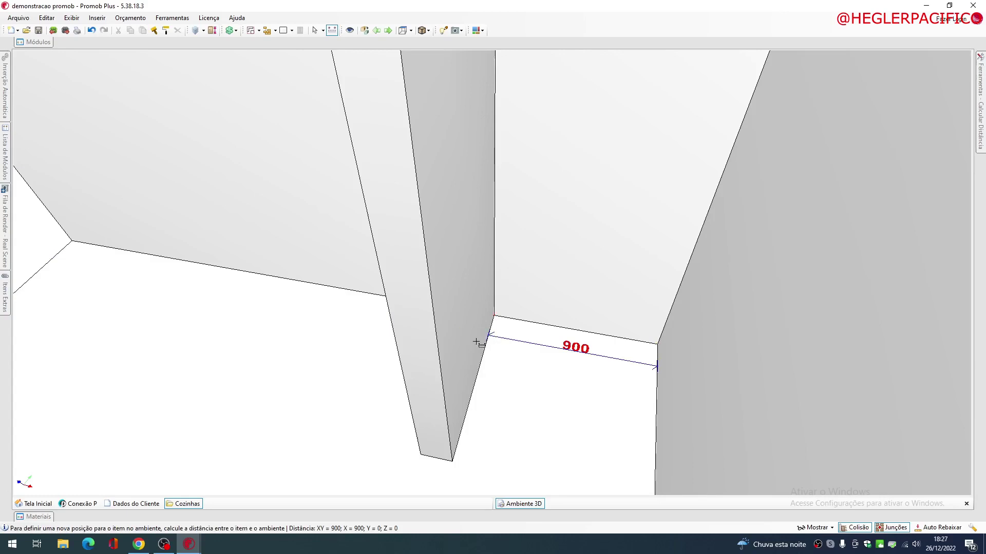
scroll(480, 339, up, 5)
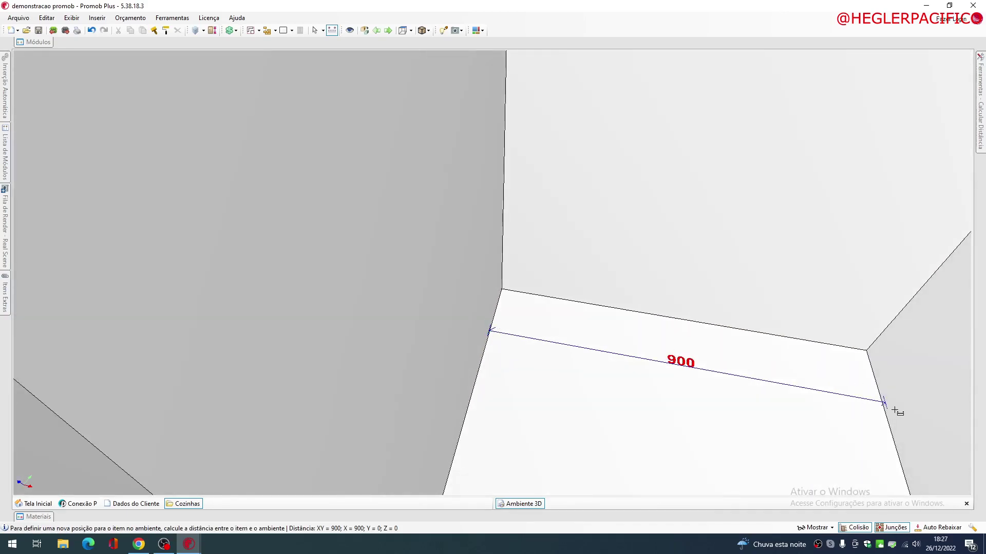
mouse_move(519, 351)
middle_down()
mouse_move(479, 434)
mouse_move(458, 341)
mouse_move(508, 326)
mouse_move(506, 354)
mouse_move(453, 368)
middle_up()
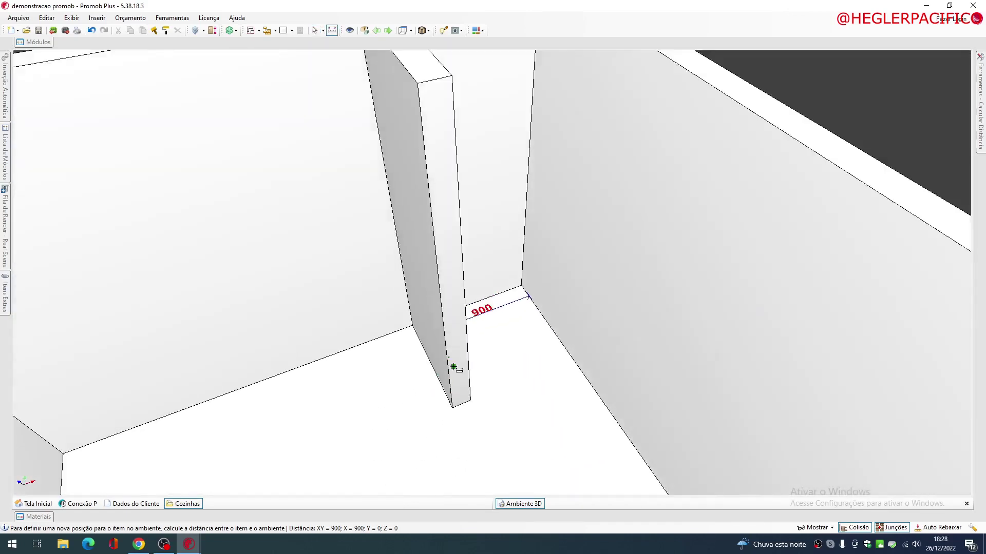
middle_drag(430, 209, 473, 287)
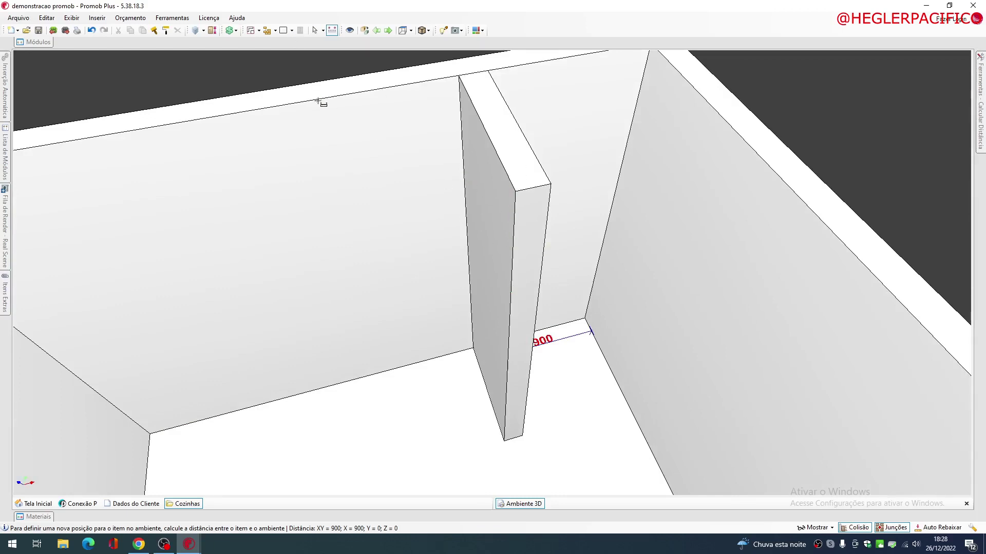
Step: Leave distance measuring and select the internal partition wall to view it in the room
click(314, 30)
mouse_move(345, 272)
middle_down()
mouse_move(516, 289)
mouse_move(723, 400)
mouse_move(653, 411)
mouse_move(583, 352)
mouse_move(593, 414)
mouse_move(536, 341)
middle_up()
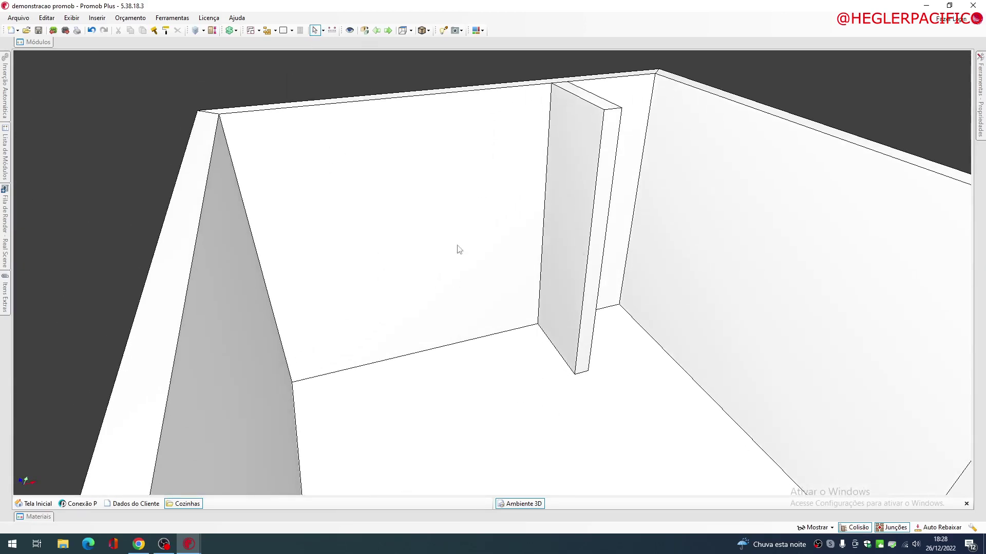
middle_drag(405, 310, 414, 336)
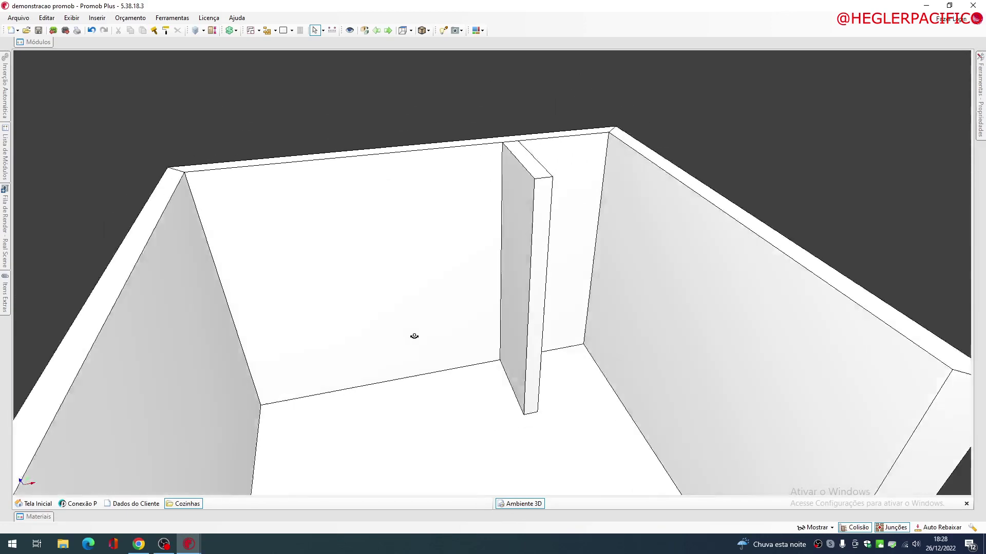
click(502, 279)
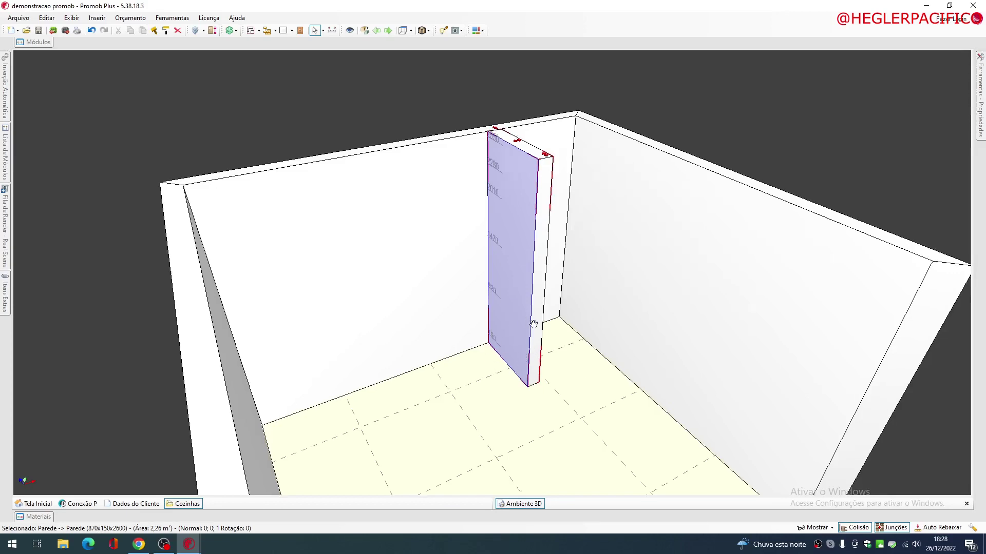
Step: Examine how the internal partition meets the back wall and divides it, viewing the room from different sides
middle_drag(534, 324, 609, 310)
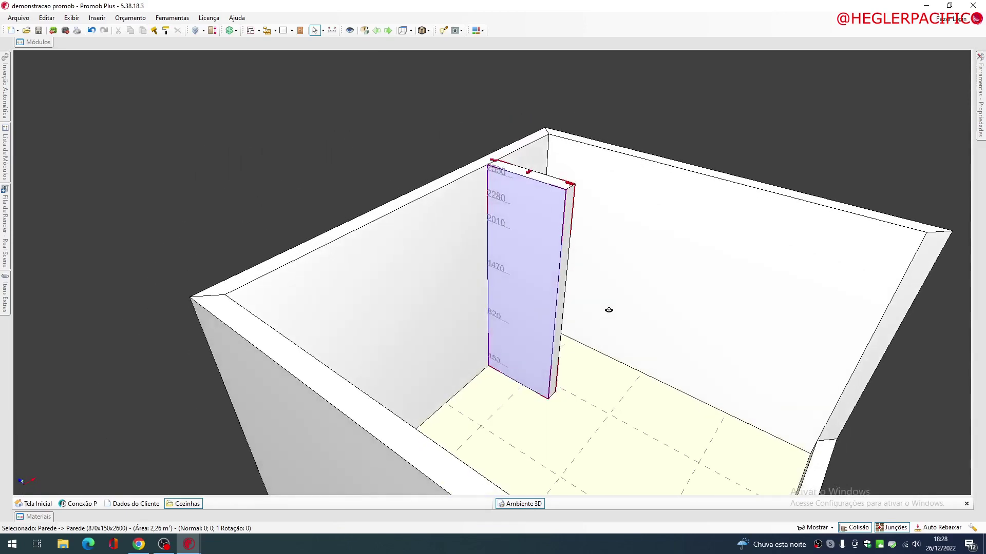
scroll(505, 316, up, 5)
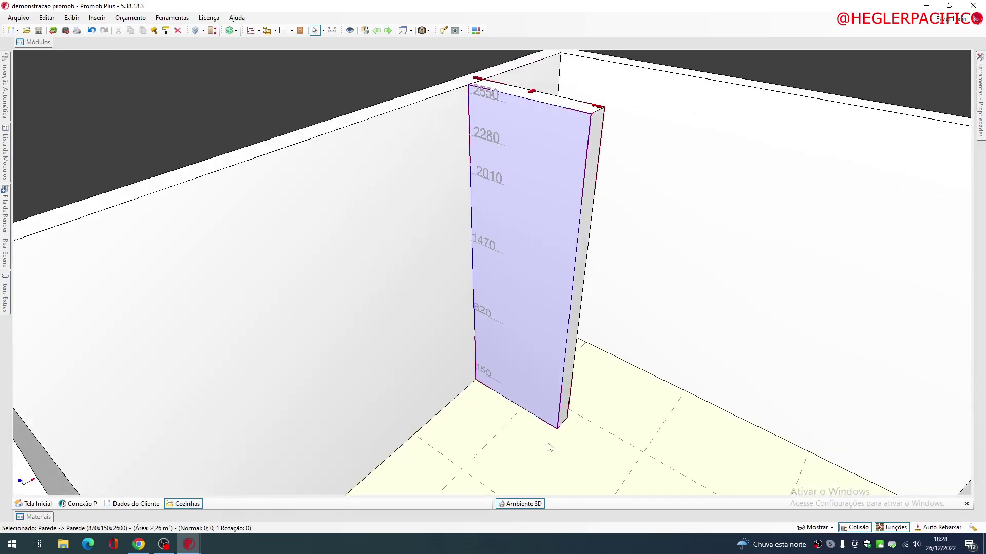
middle_drag(480, 381, 483, 422)
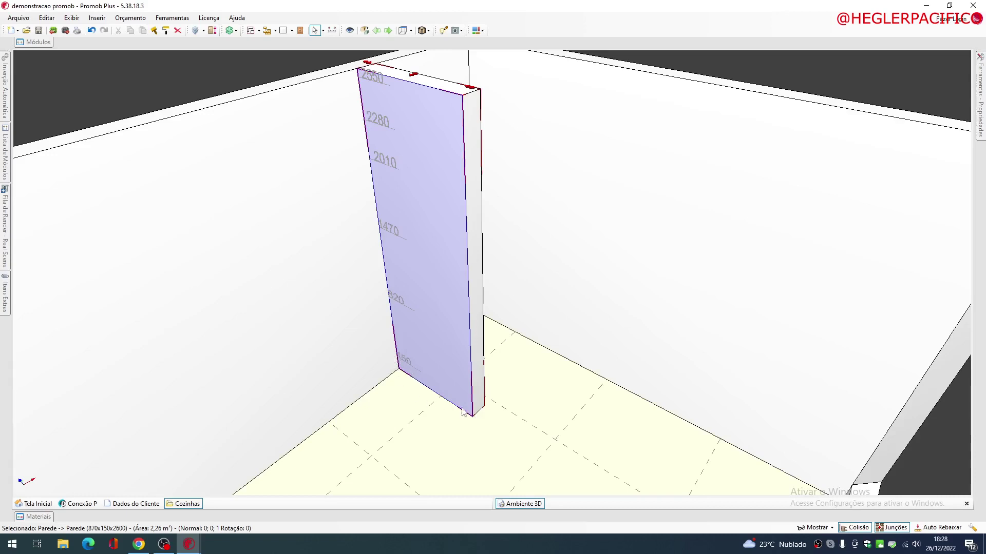
right_drag(483, 369, 460, 361)
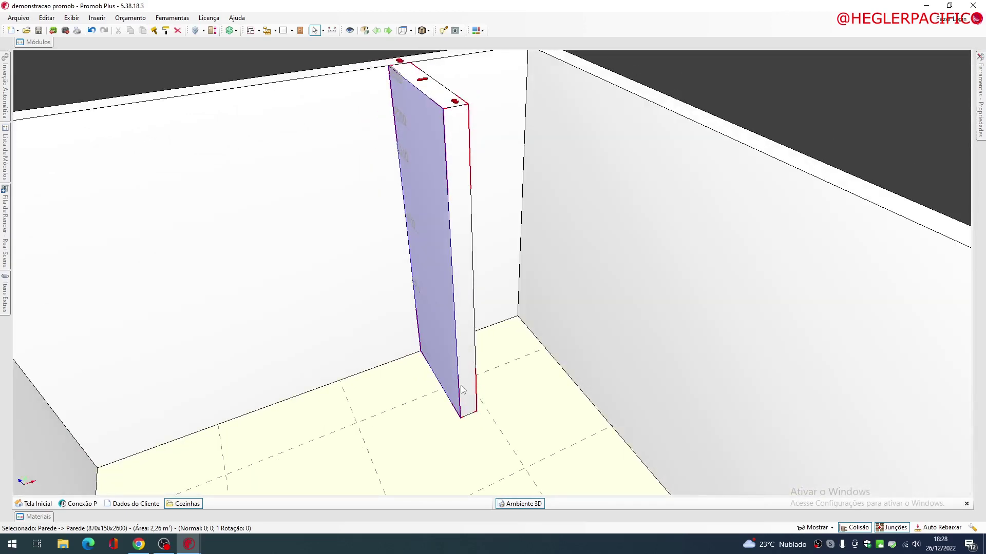
right_drag(460, 386, 497, 393)
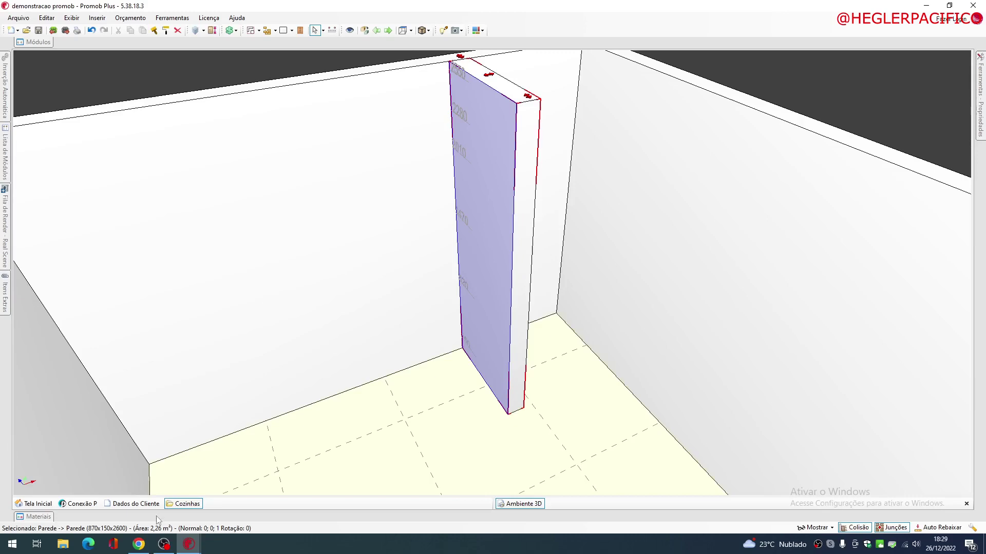
right_drag(527, 352, 494, 364)
scroll(457, 329, up, 1)
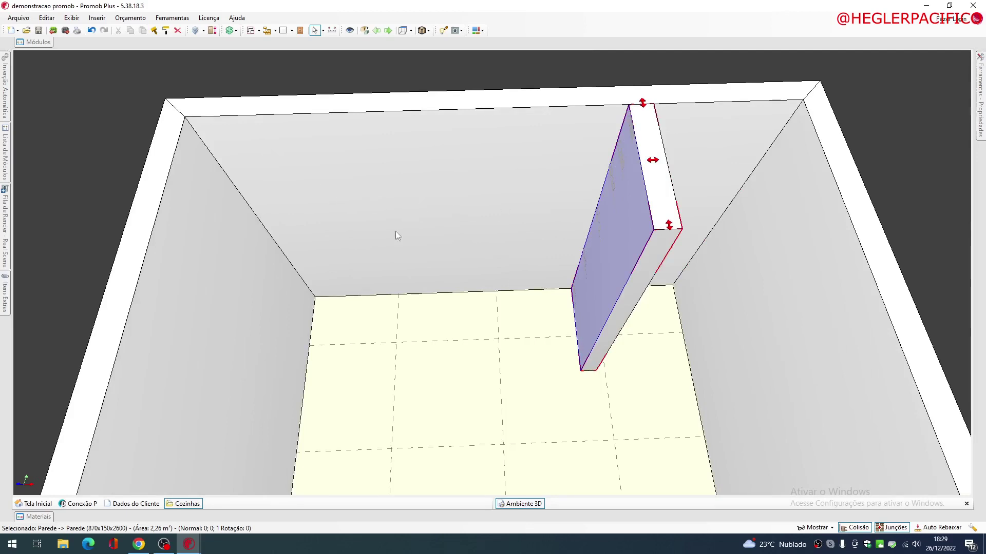
right_drag(294, 302, 269, 268)
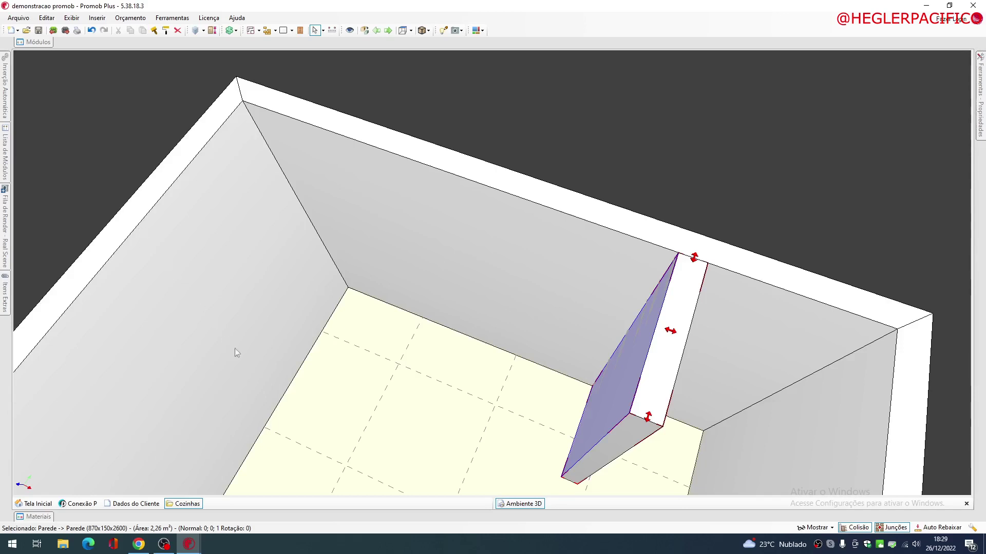
middle_drag(235, 348, 411, 286)
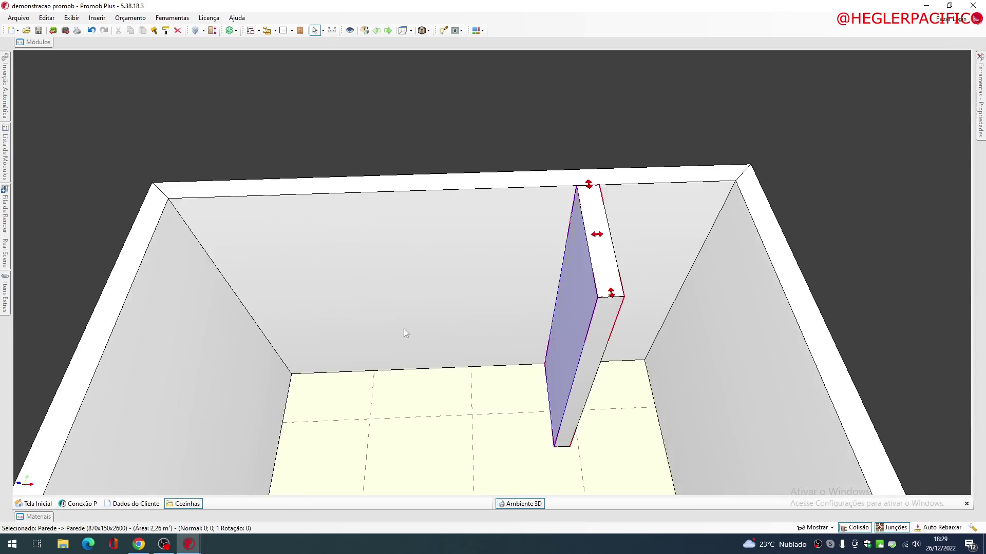
scroll(429, 291, down, 2)
Step: Apply the 2 - Porcelanato material from the Paredes | Pisos catalogue to the back wall, using the Face option
click(436, 276)
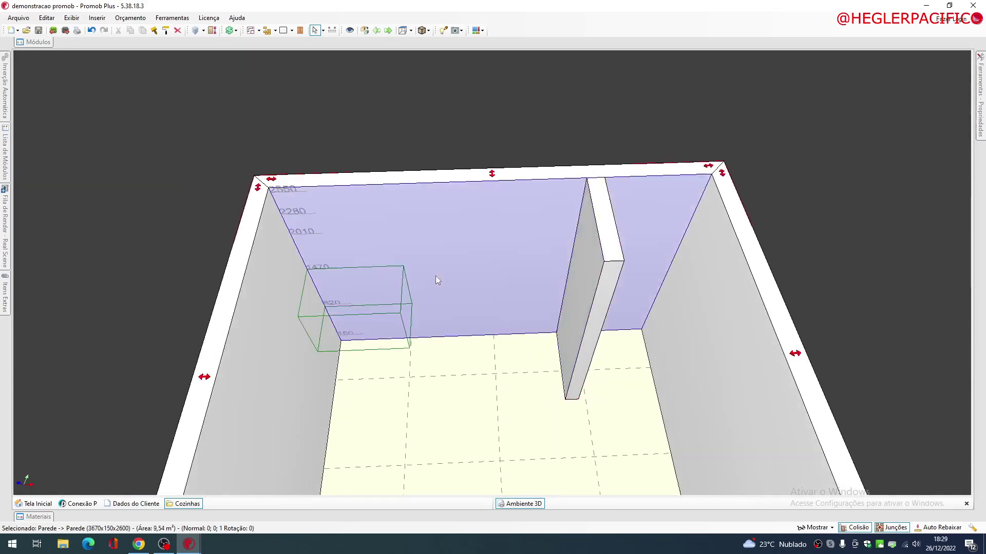
middle_drag(436, 276, 422, 261)
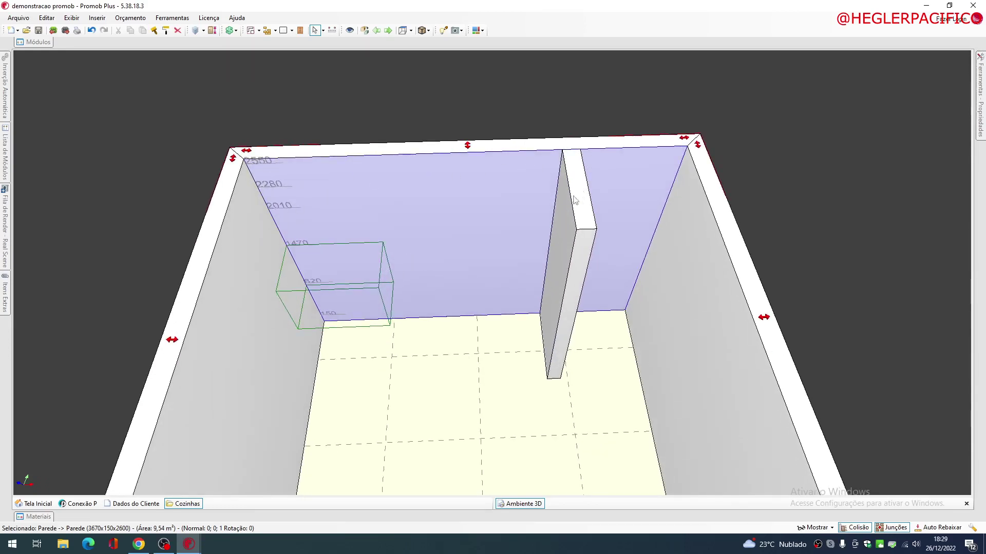
right_drag(539, 267, 582, 276)
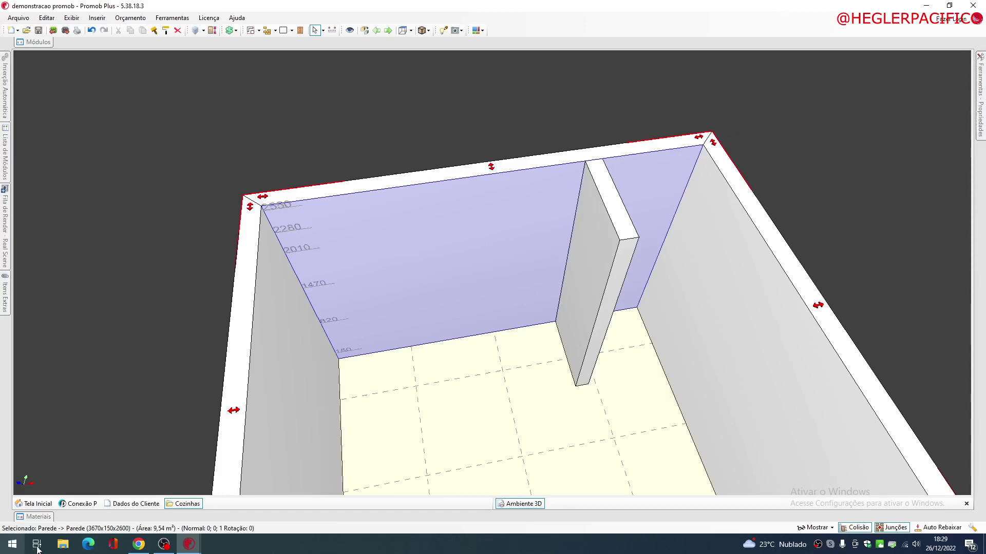
click(46, 518)
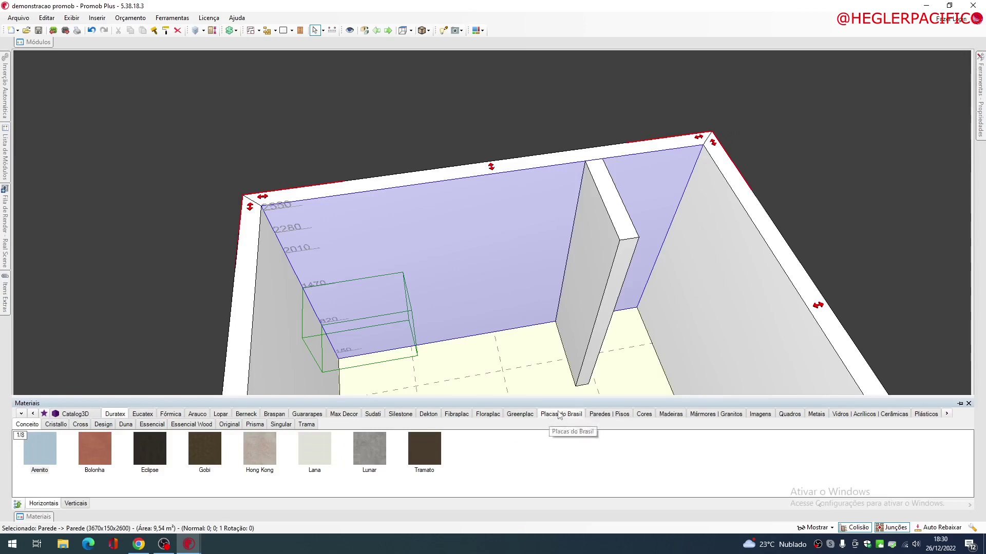
click(599, 415)
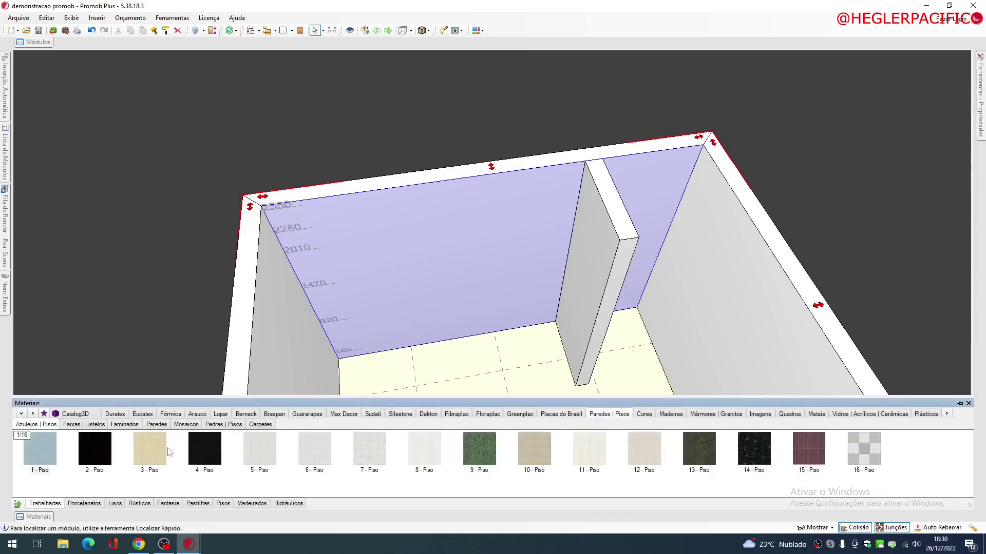
click(92, 504)
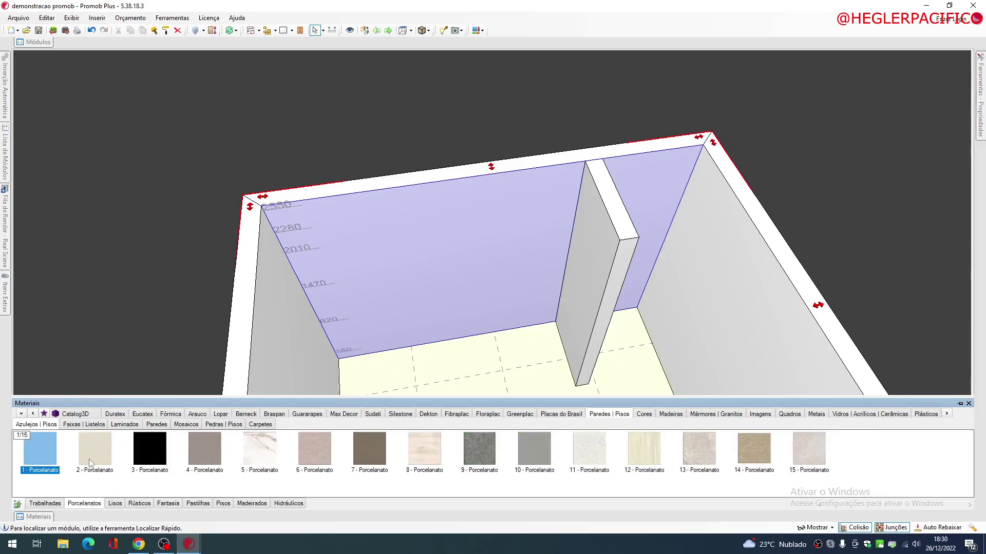
click(92, 452)
drag(98, 461, 399, 298)
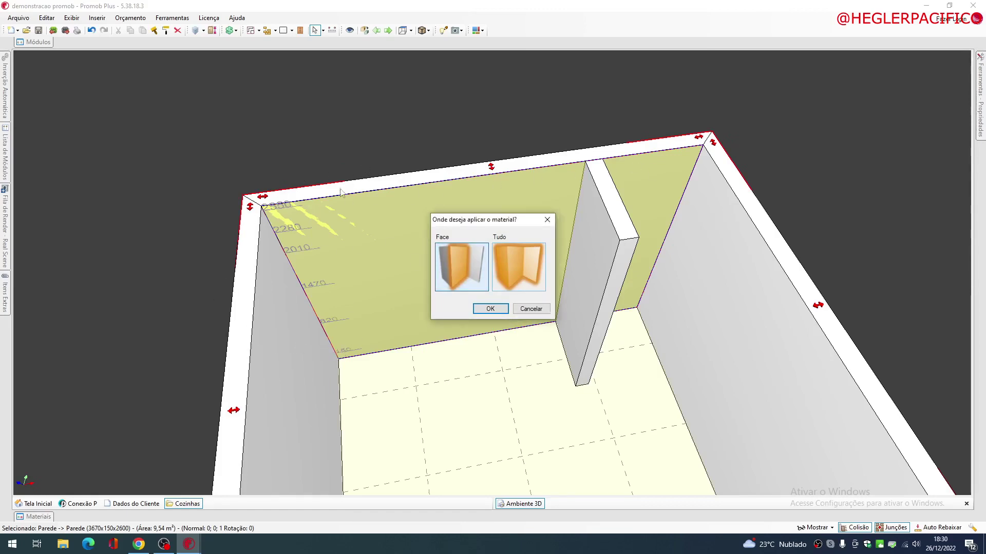
double_click(465, 259)
Step: Inspect the porcelain finish on the back wall on both sides of the internal partition
middle_drag(421, 292, 245, 272)
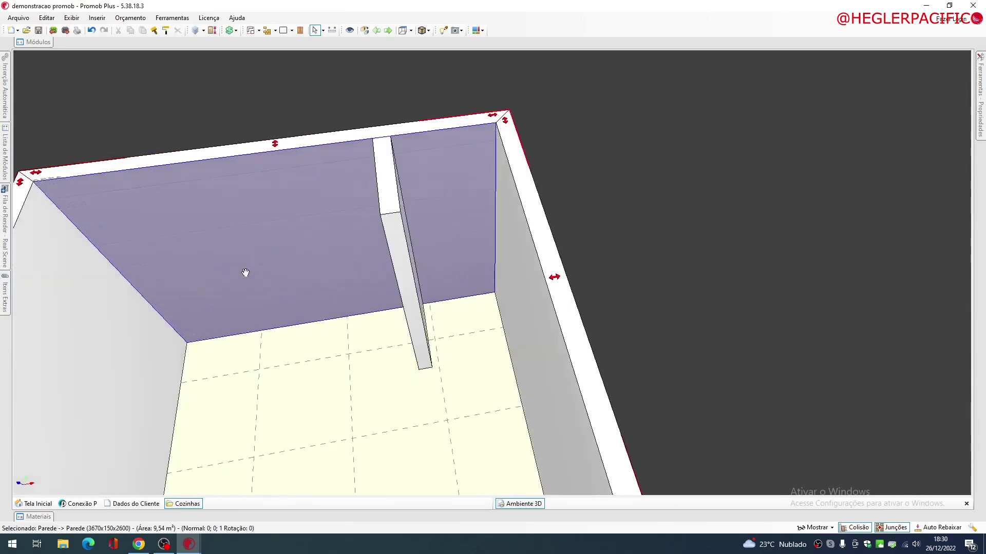
right_drag(244, 272, 385, 276)
middle_drag(454, 230, 529, 246)
right_drag(529, 247, 547, 221)
middle_drag(512, 297, 549, 322)
right_drag(549, 321, 477, 347)
scroll(486, 330, up, 5)
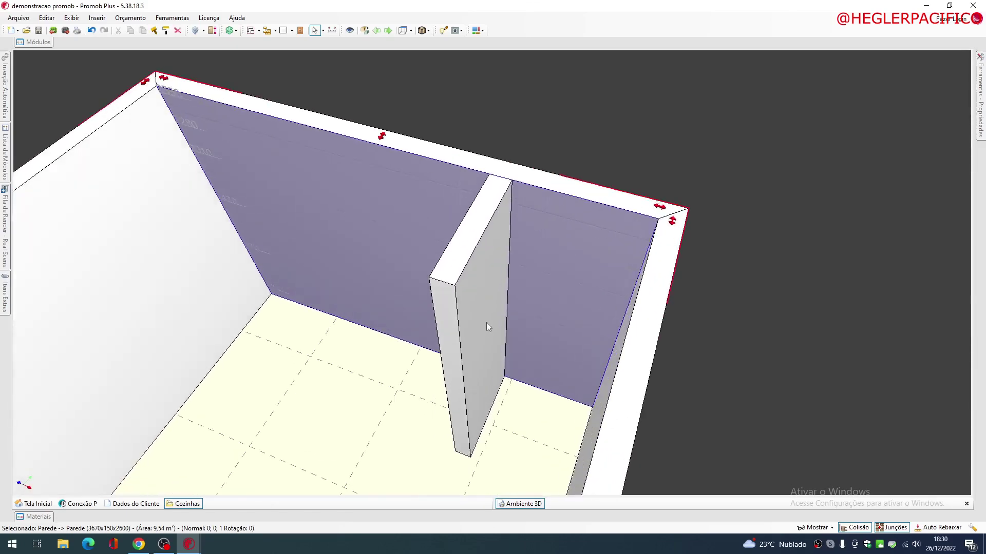
scroll(501, 363, up, 1)
middle_drag(498, 363, 542, 370)
right_drag(542, 371, 589, 339)
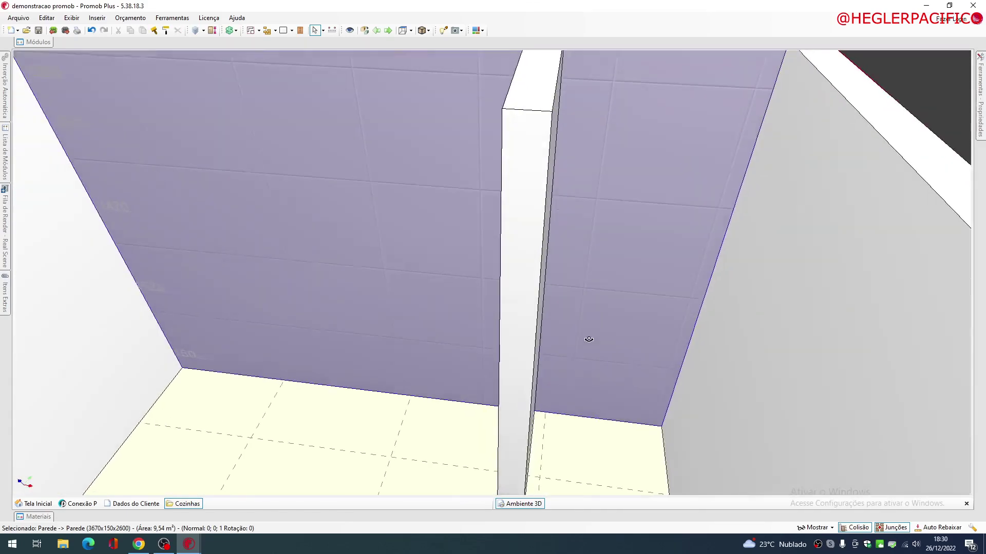
scroll(375, 320, down, 5)
middle_drag(360, 298, 456, 300)
right_drag(455, 300, 491, 269)
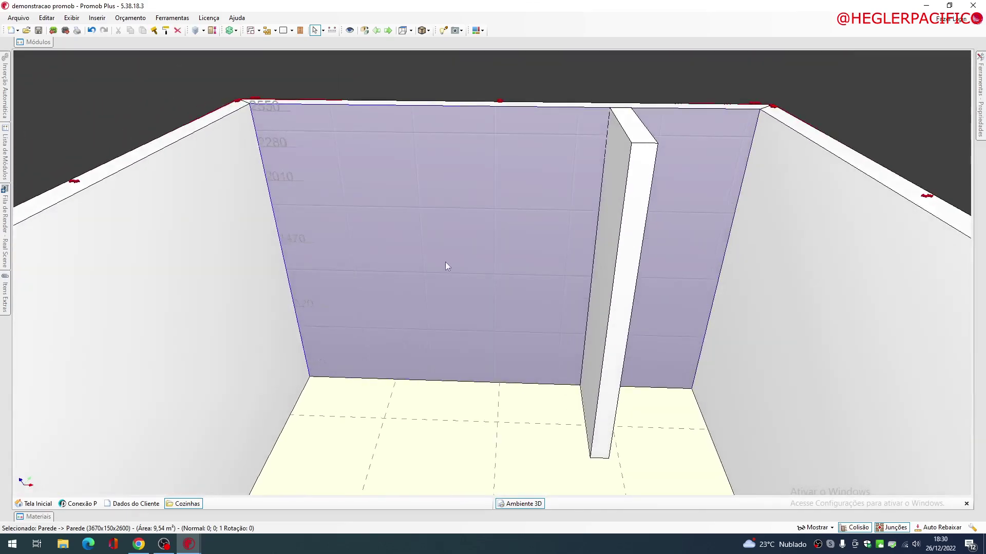
Step: Undo the porcelain finish applied to the whole back wall face
key(ctrl+v)
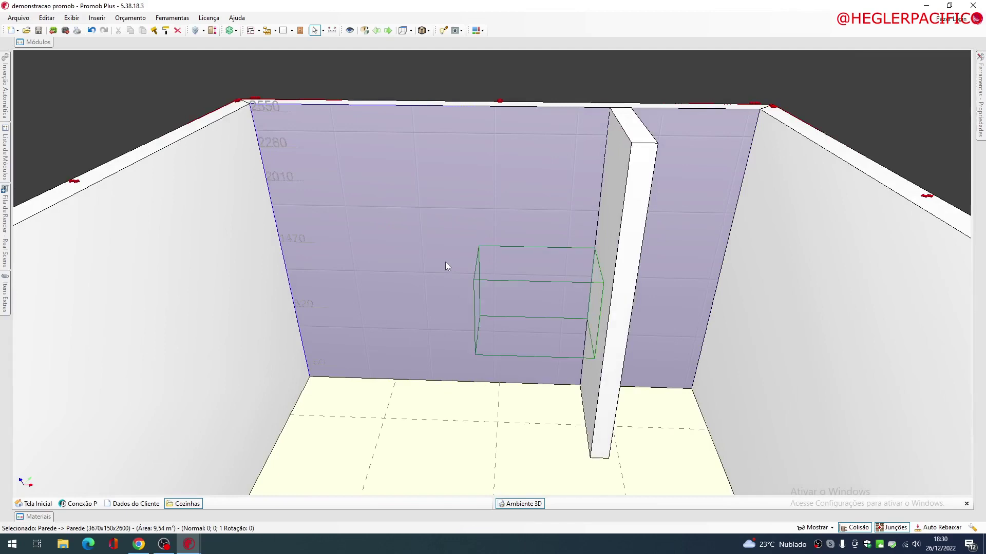
click(91, 29)
scroll(423, 230, down, 5)
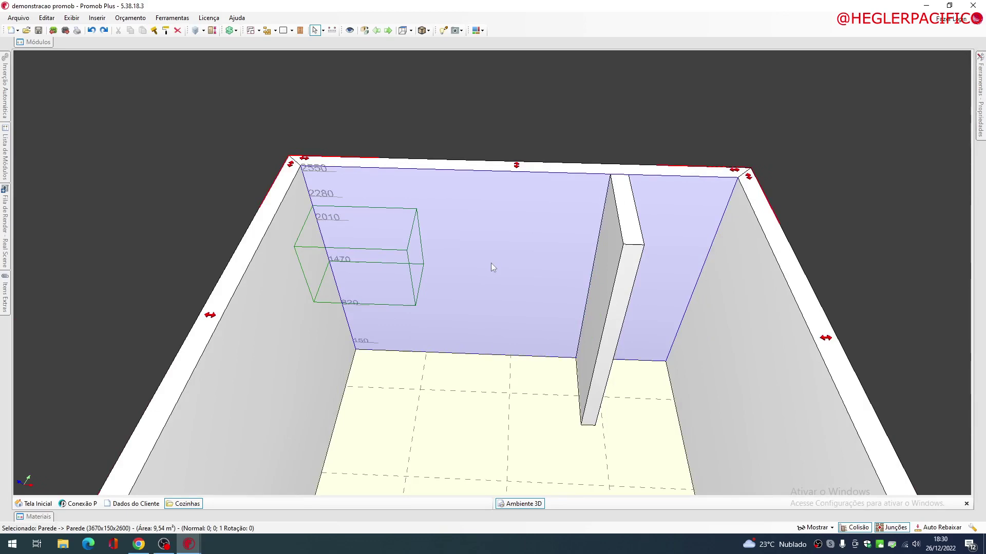
Step: Create a full-height rectangular region 2620 wide on the back wall with the region editor, starting from the wall's upper-left corner
right_click(490, 264)
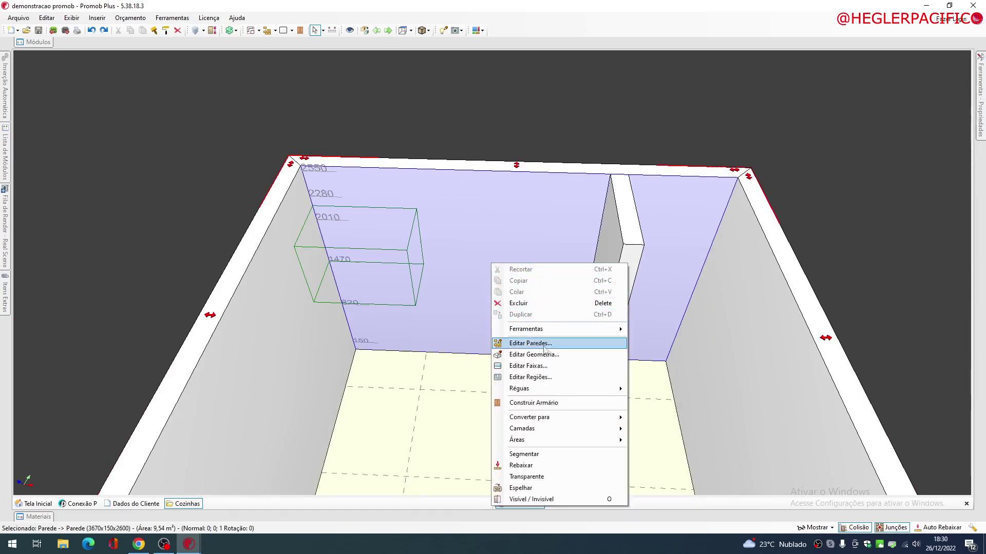
click(548, 384)
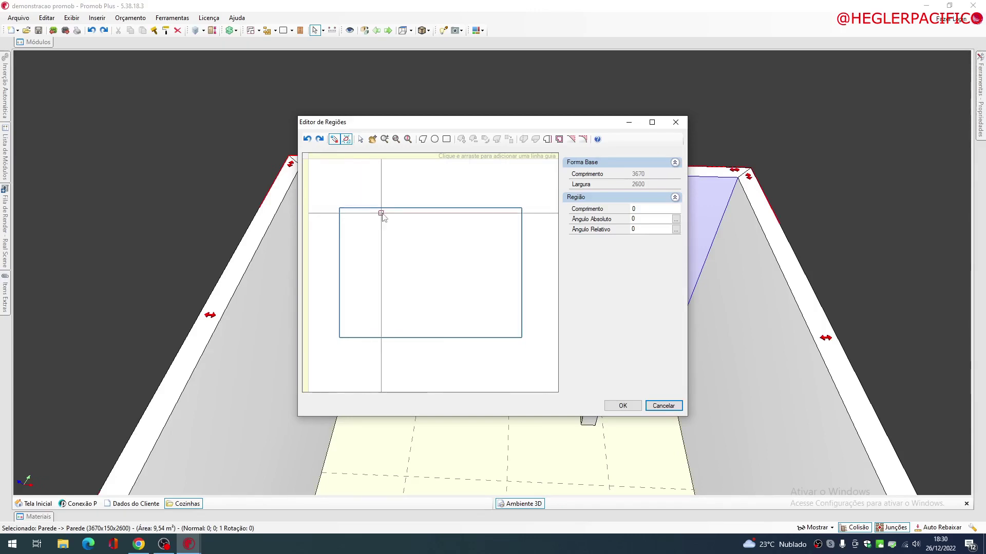
click(340, 208)
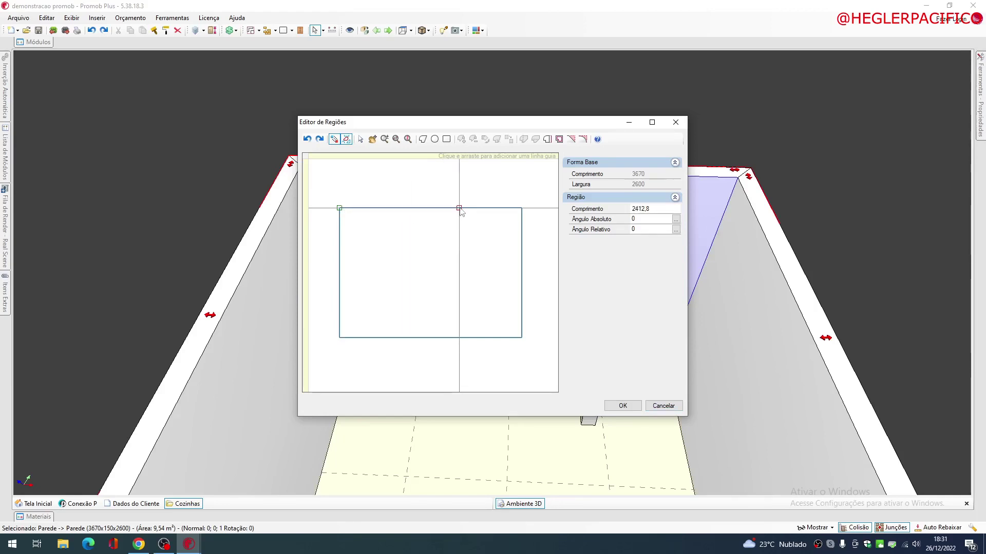
text(2620)
key(Return)
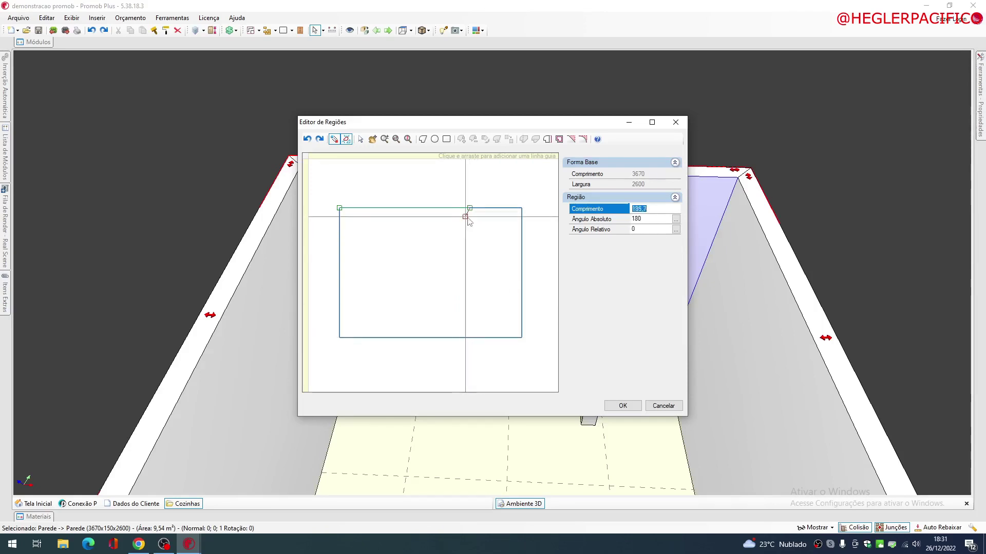
click(470, 337)
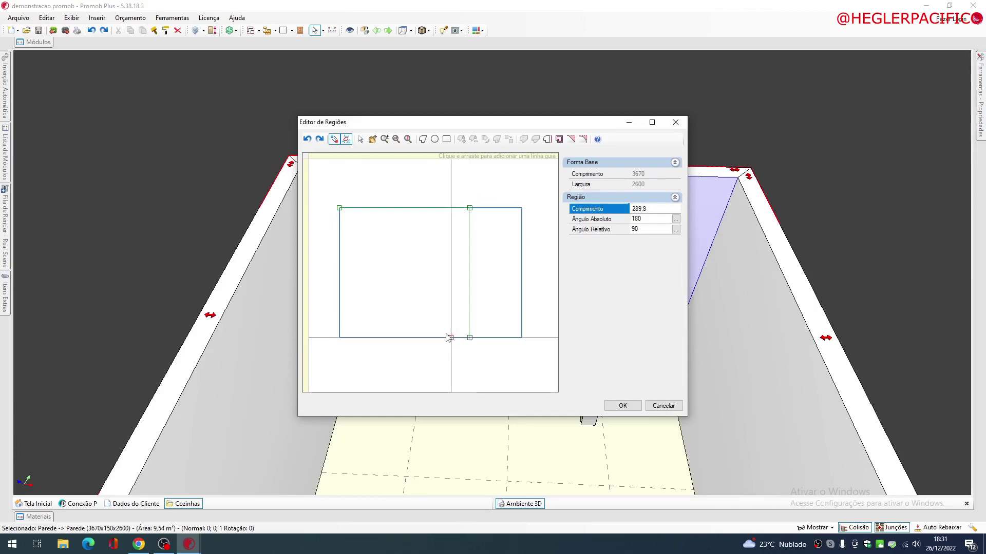
click(339, 337)
click(339, 209)
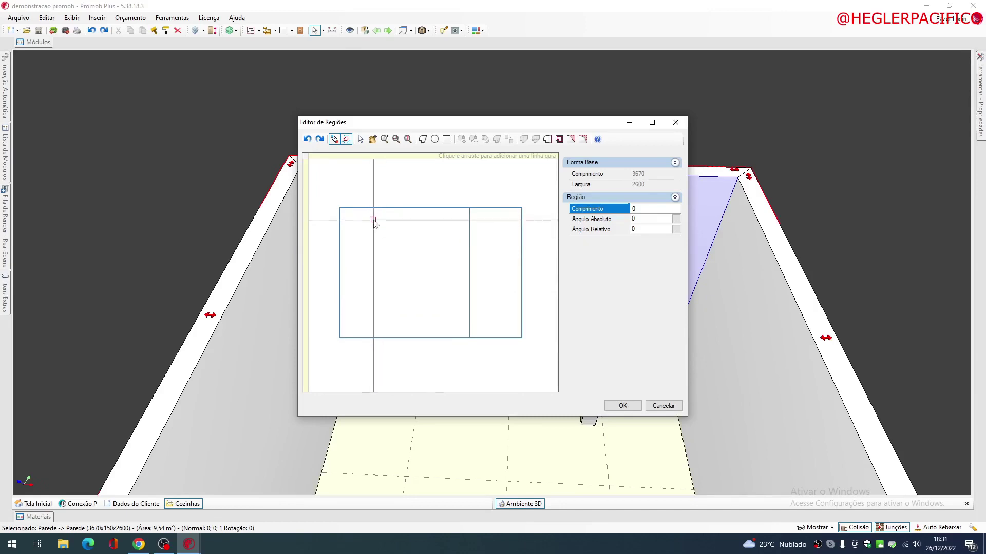
click(612, 408)
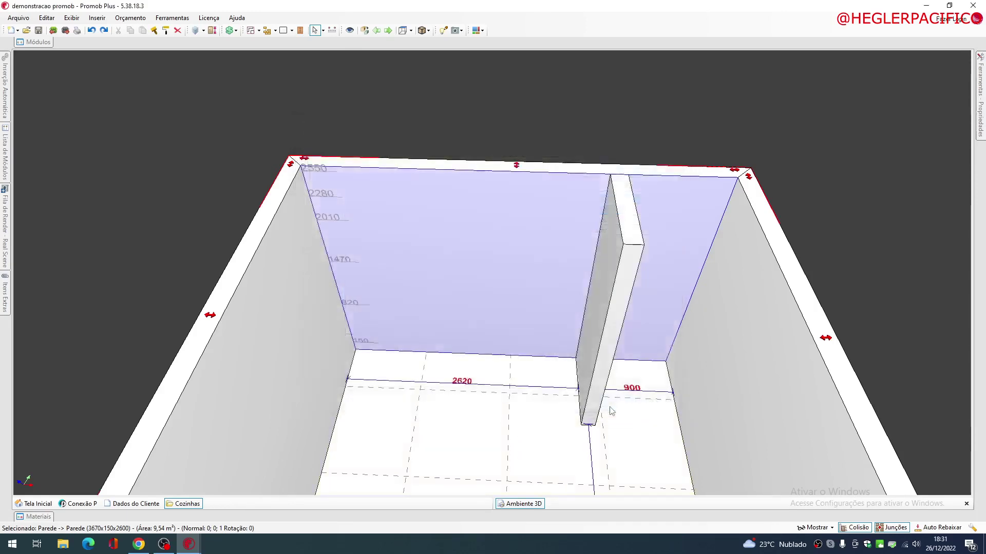
Step: Apply the 2 - Porcelanato material to the back wall's new region only, using the Região option, and view the covered area
middle_drag(358, 234, 394, 232)
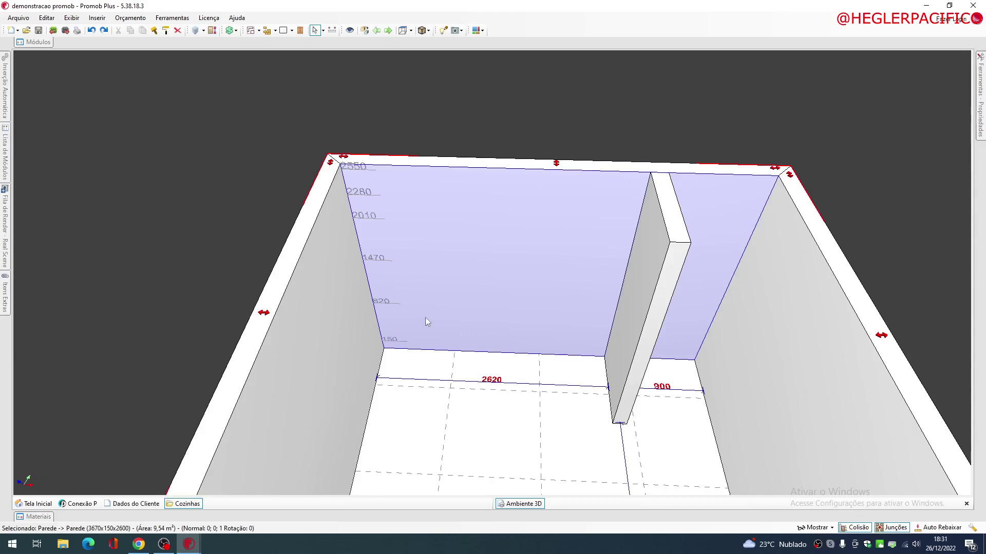
scroll(426, 321, down, 1)
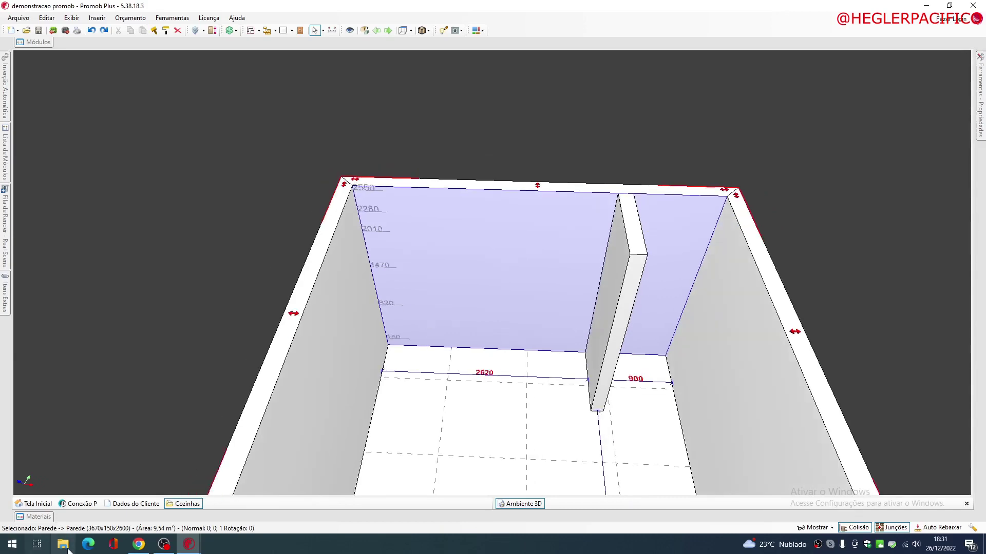
click(44, 518)
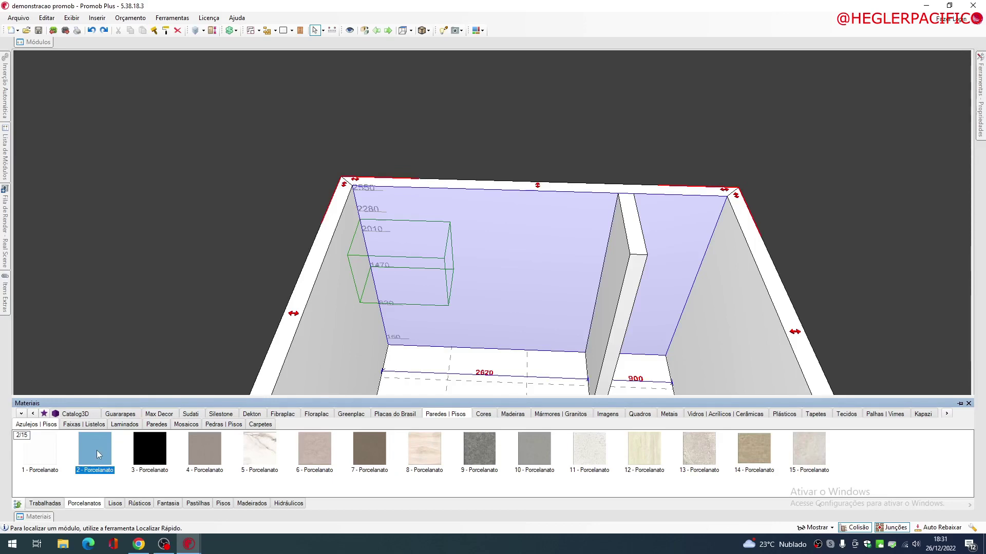
drag(96, 451, 445, 297)
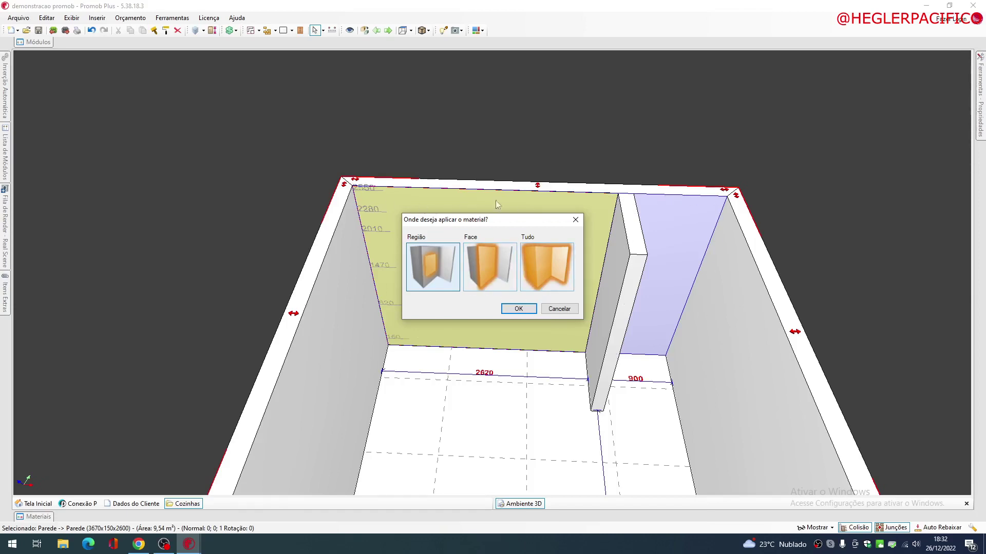
double_click(426, 261)
middle_drag(585, 269, 632, 318)
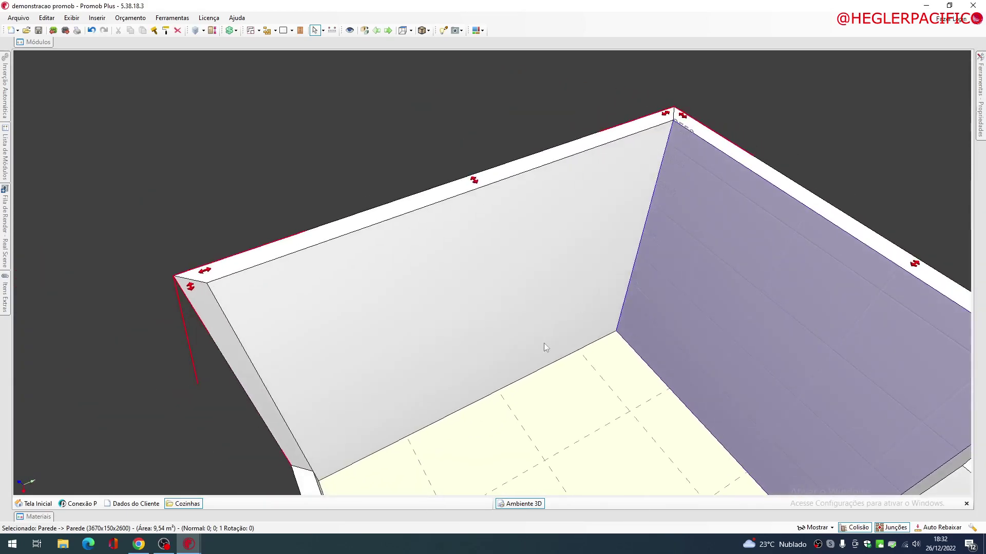
middle_drag(543, 343, 478, 355)
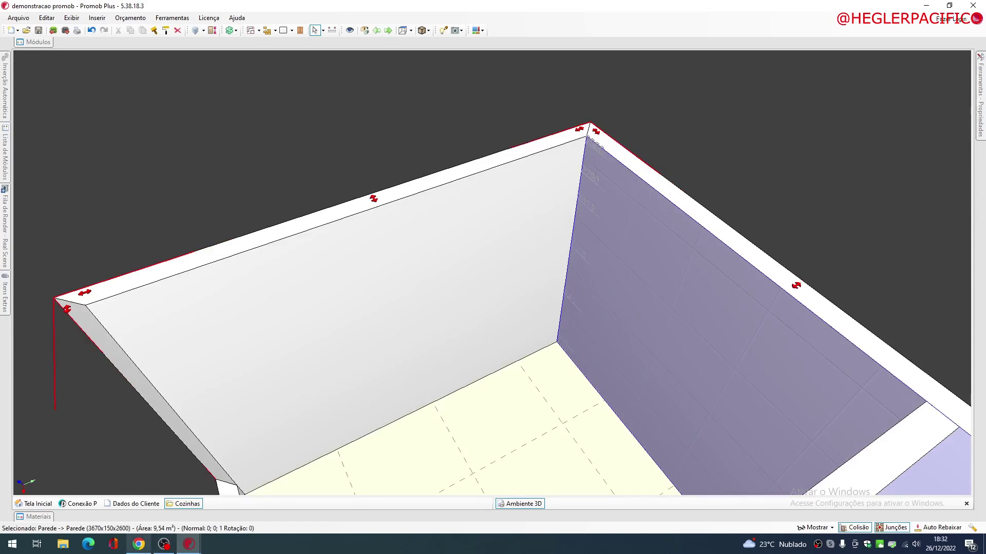
mouse_move(147, 552)
middle_drag(479, 378, 307, 315)
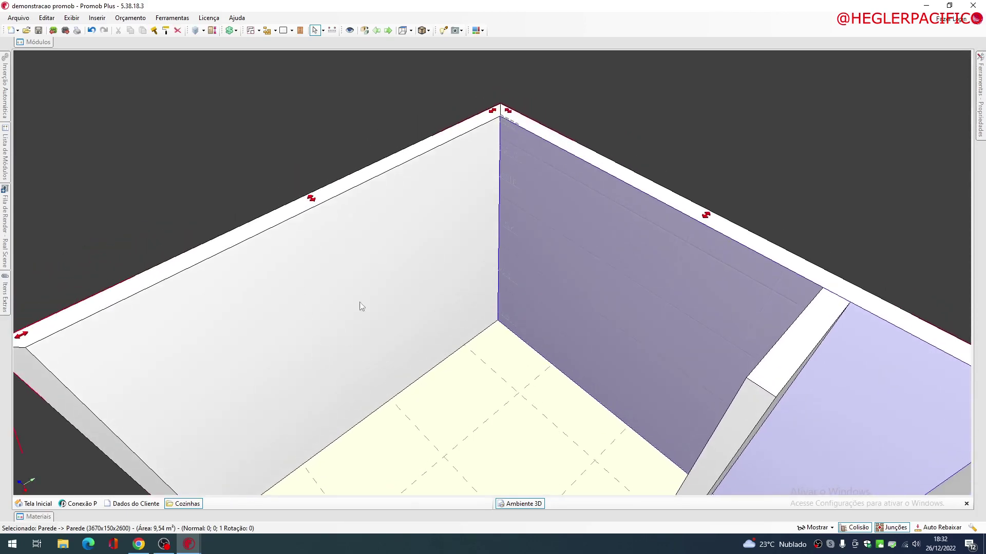
Step: Select the inner face of the side wall adjoining the porcelain-finished wall and open the Decore module library
middle_drag(390, 352, 416, 322)
scroll(418, 303, down, 3)
scroll(416, 322, up, 5)
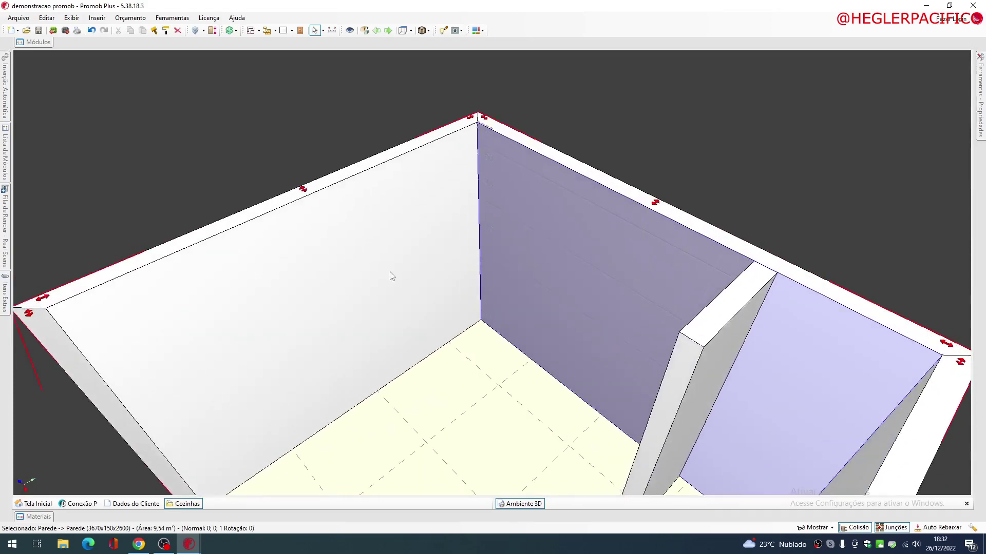
click(365, 279)
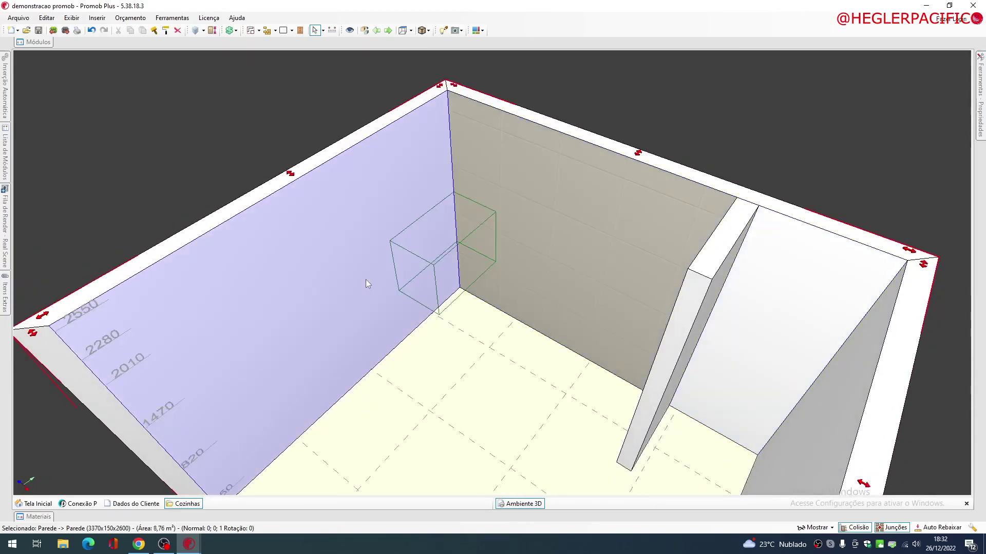
middle_drag(380, 223, 400, 210)
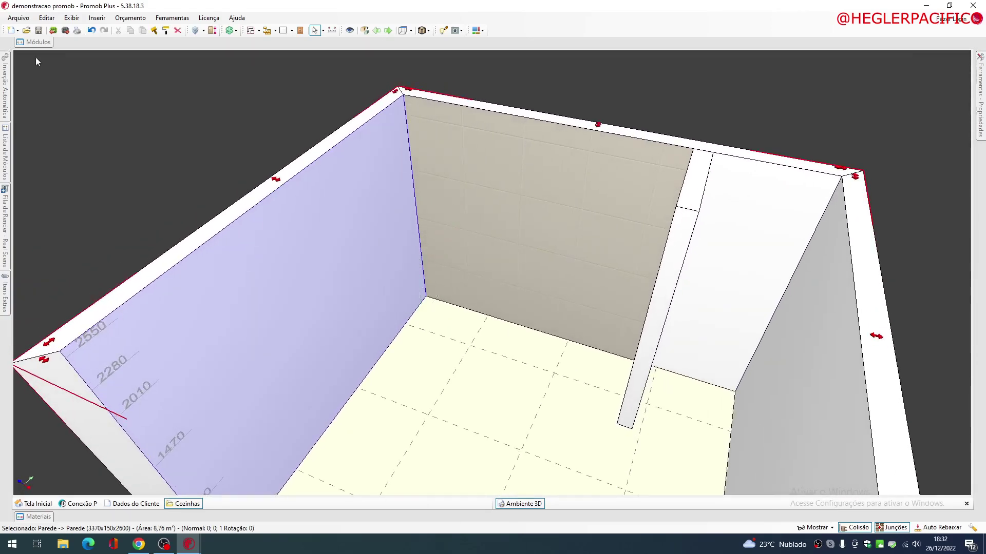
mouse_move(41, 43)
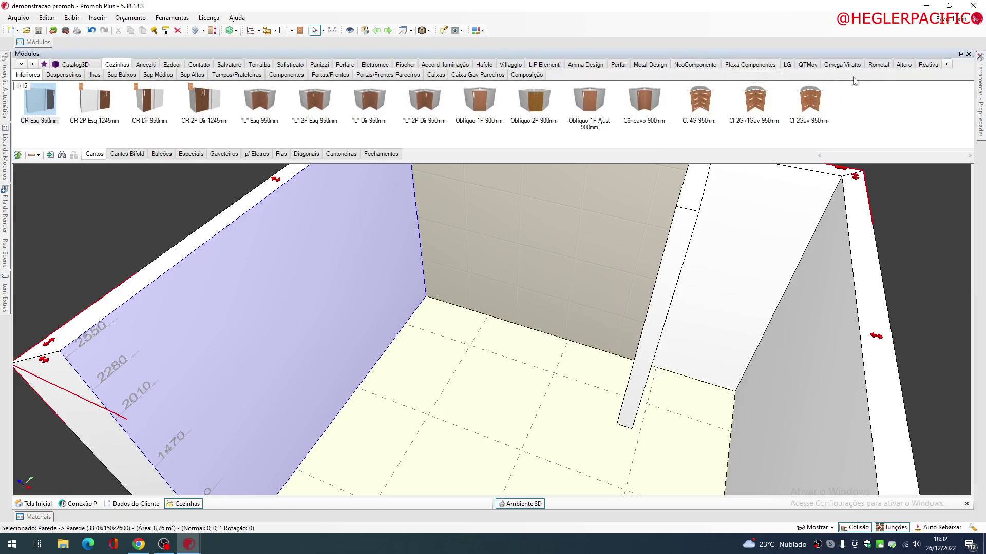
click(947, 65)
click(946, 65)
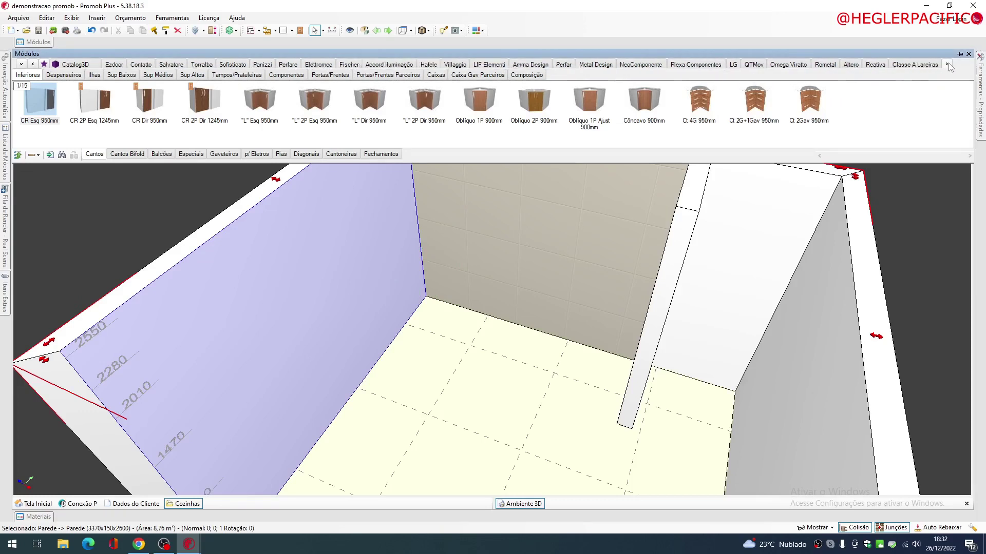
click(947, 65)
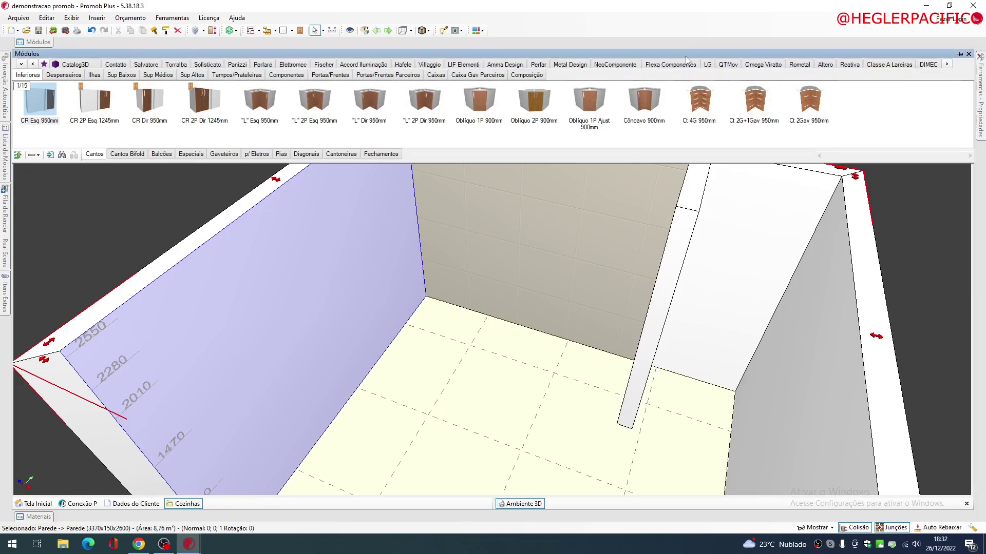
click(21, 65)
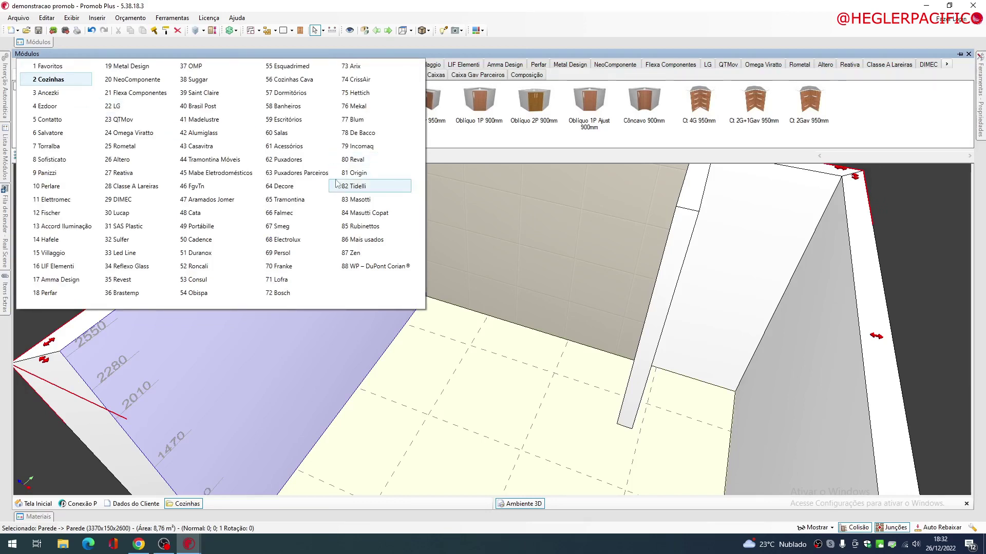
click(285, 187)
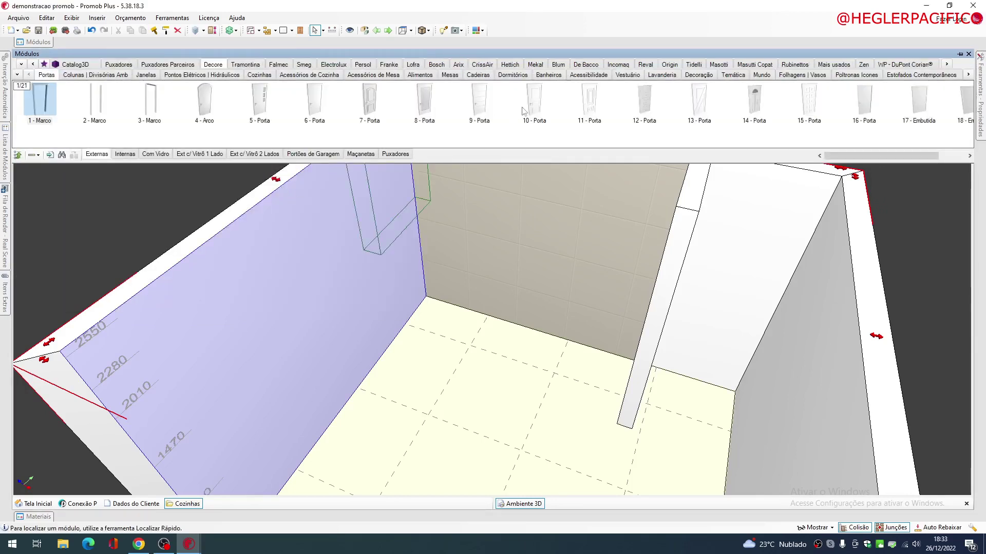
Step: Insert the 19 - Porta sliding door from the Com Vidro doors onto the selected side wall
scroll(536, 106, down, 3)
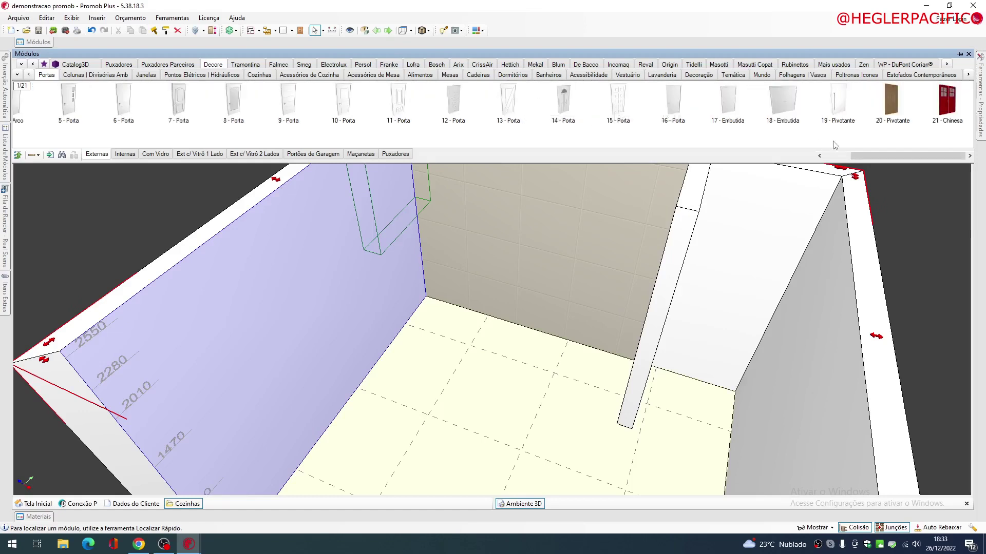
scroll(899, 153, up, 3)
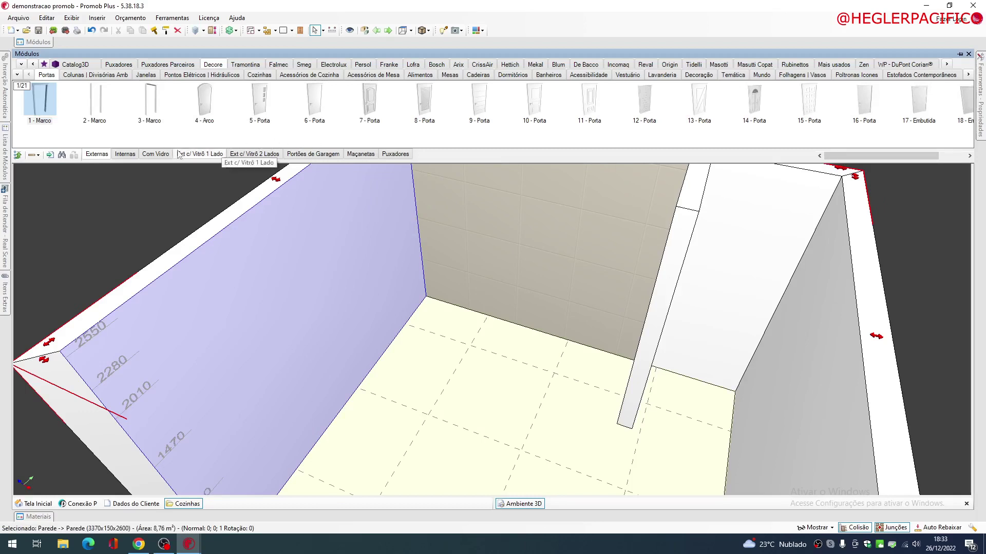
click(156, 154)
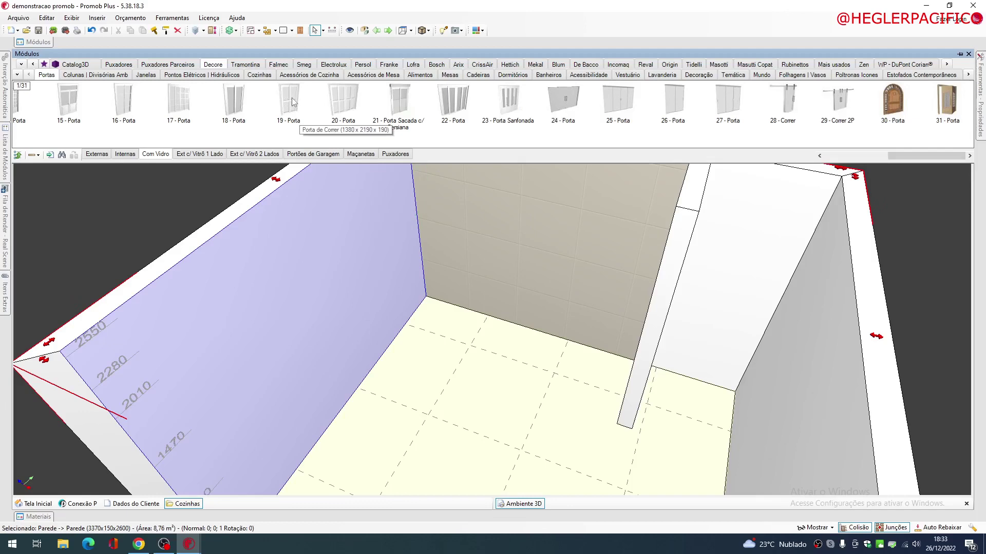
click(292, 101)
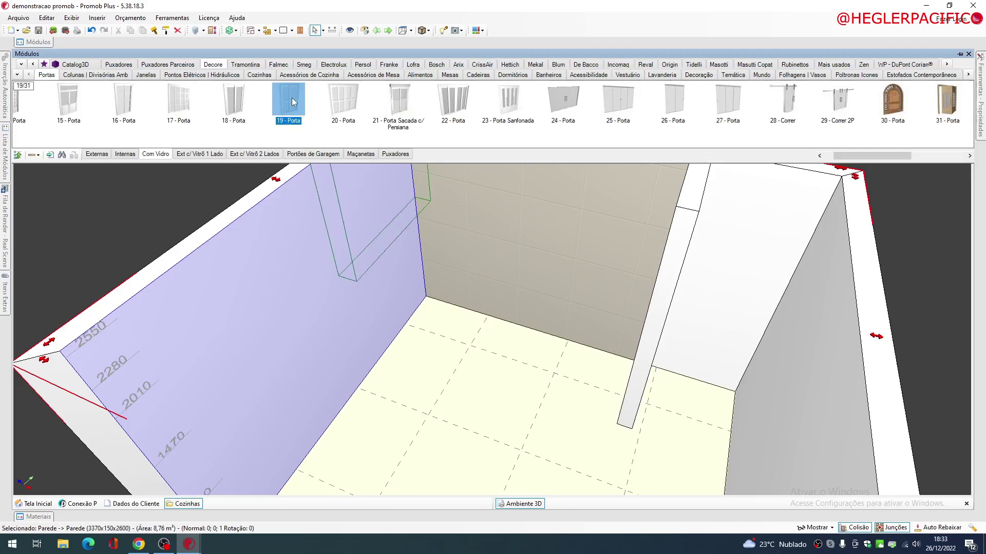
click(404, 265)
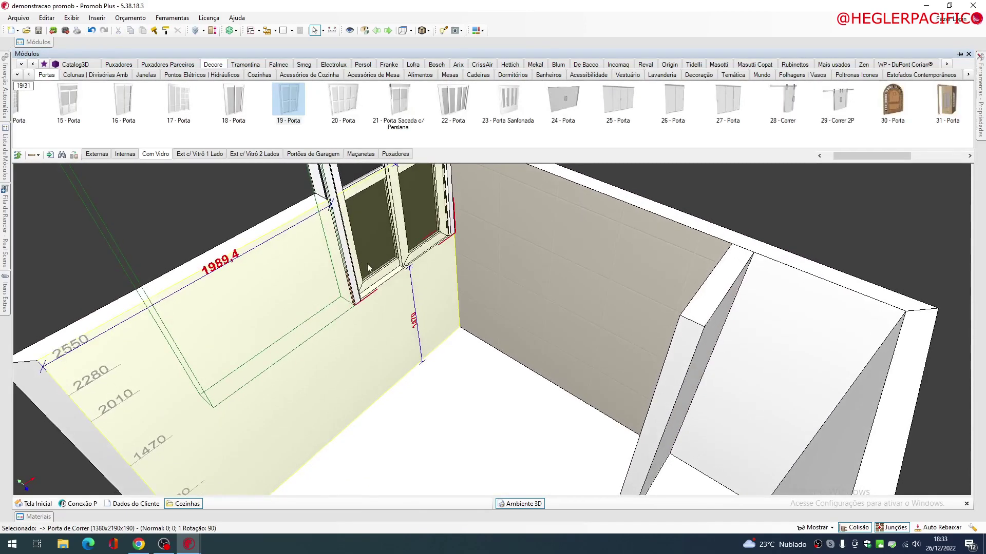
Step: Lower the sliding door to floor level beside the porcelain wall, about 1990 from the side wall's opposite end
scroll(405, 267, down, 5)
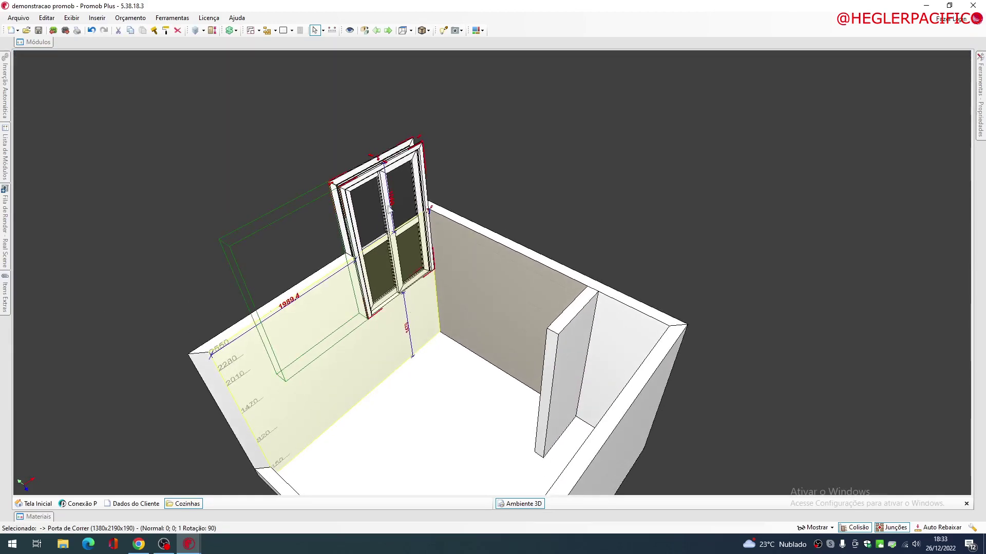
drag(391, 214, 405, 313)
middle_drag(405, 312, 330, 354)
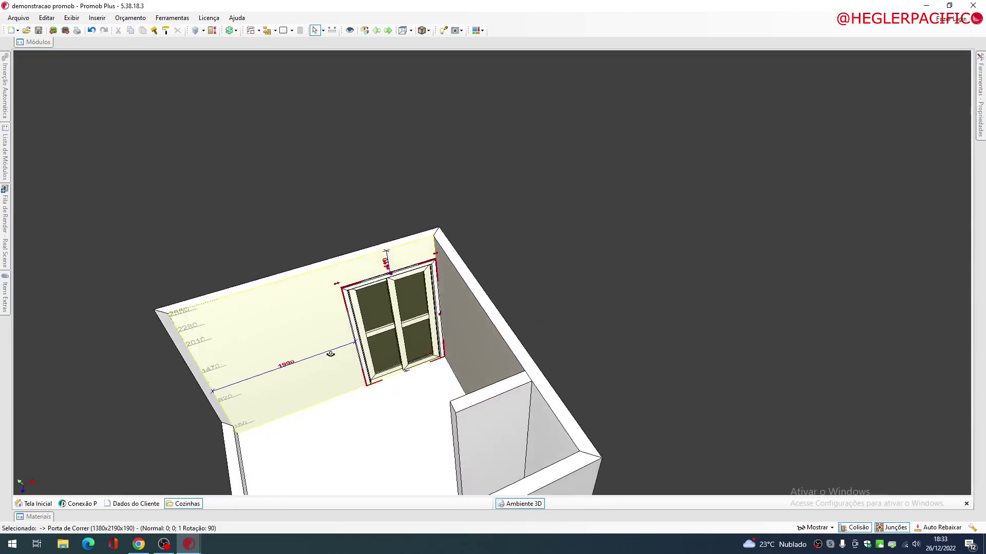
scroll(373, 346, up, 4)
scroll(373, 343, down, 1)
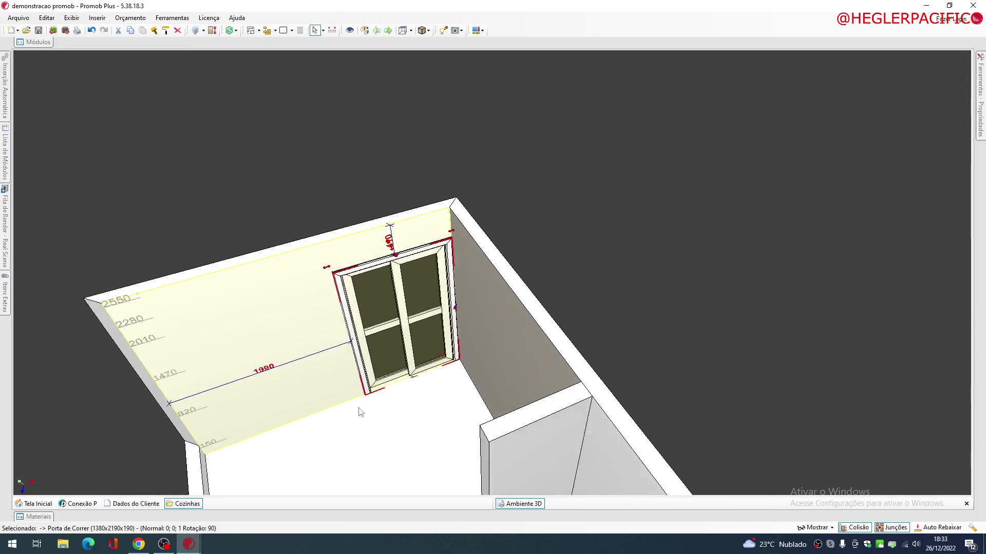
Step: Switch to the other open project, the furnished living room and kitchen, and examine the sliding door beside the cabinets and range hood
mouse_move(189, 545)
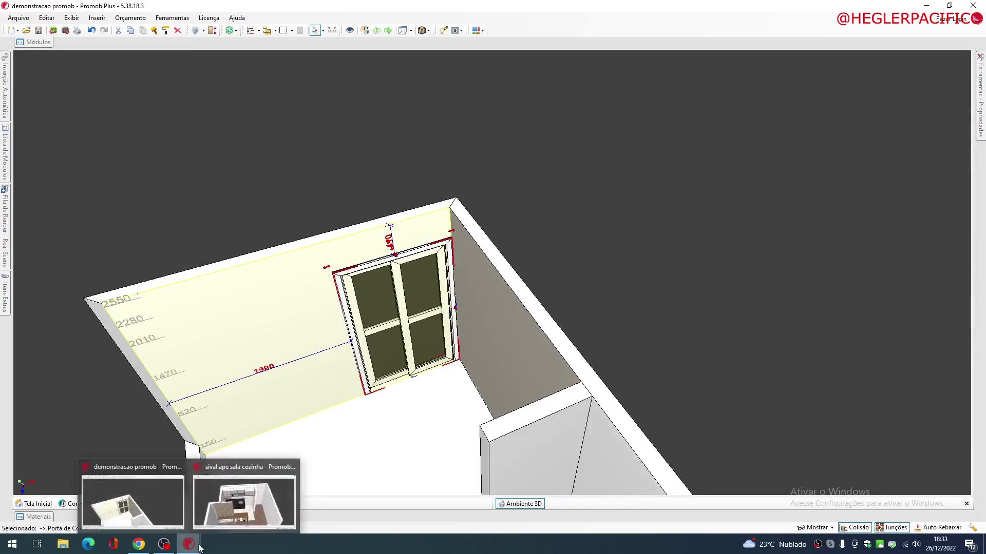
click(244, 500)
middle_drag(354, 376, 462, 267)
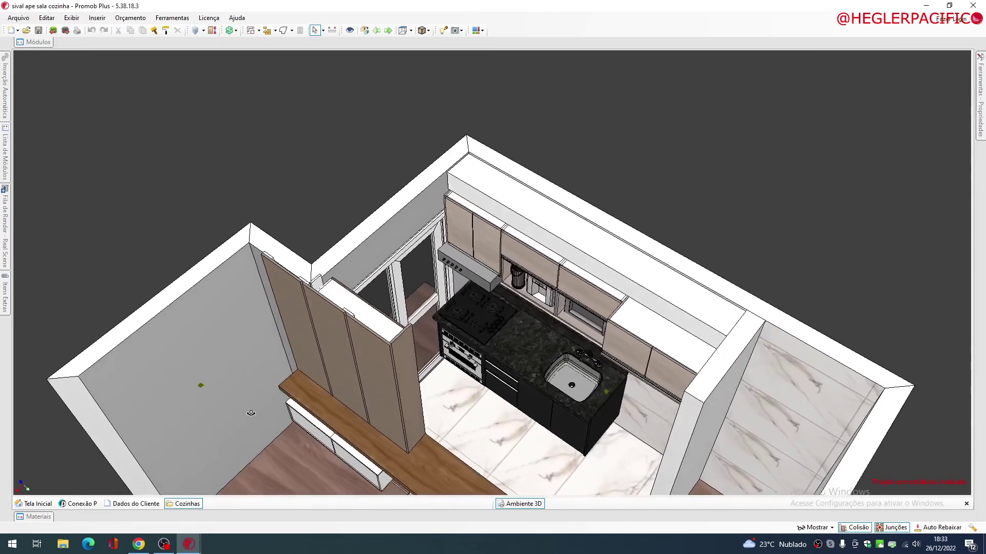
scroll(471, 260, up, 5)
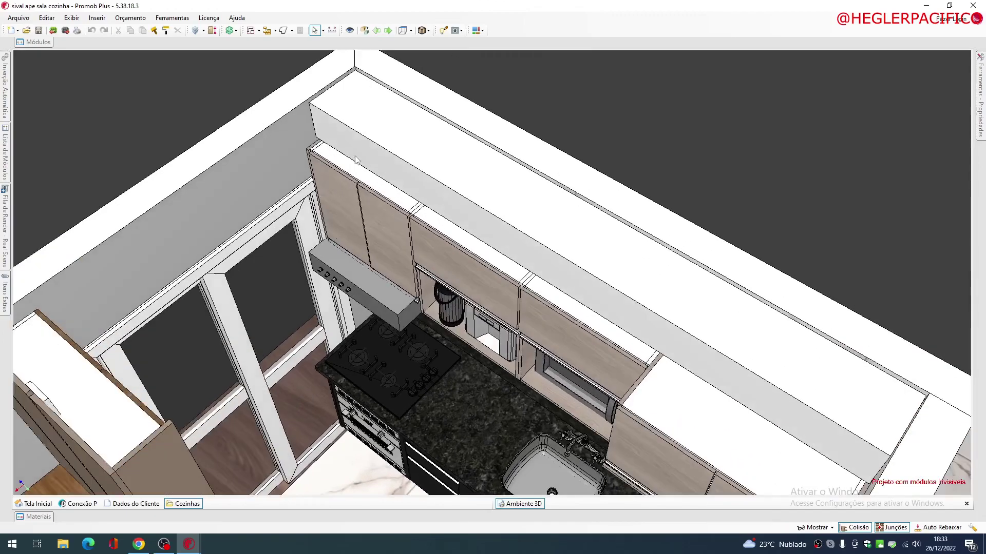
middle_drag(325, 233, 329, 152)
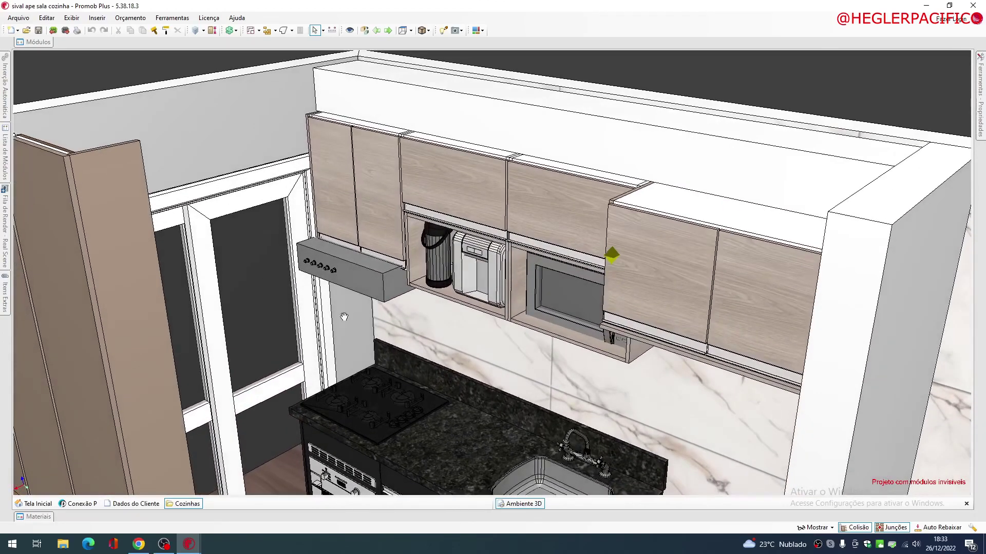
middle_drag(344, 317, 271, 343)
middle_drag(270, 186, 402, 314)
middle_drag(314, 224, 359, 279)
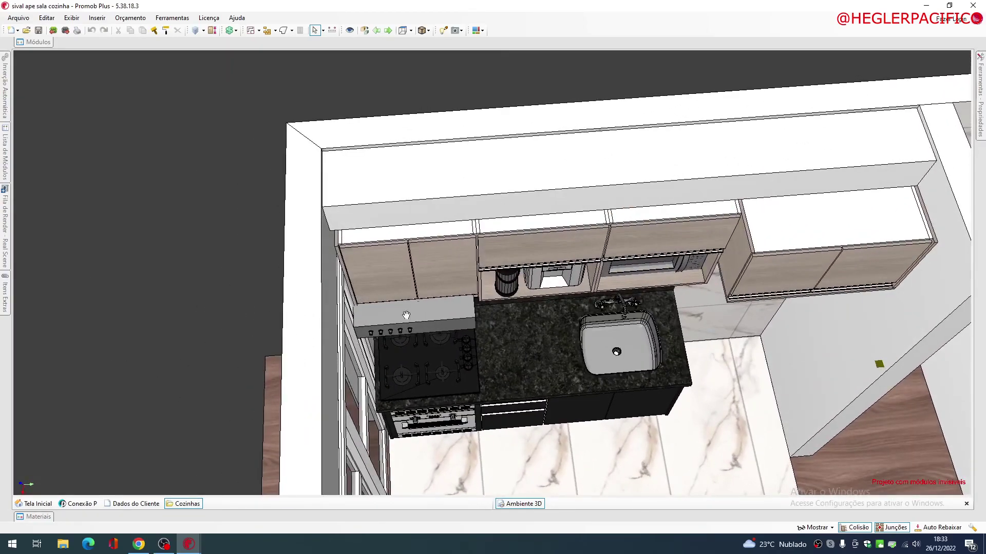
middle_drag(405, 315, 318, 403)
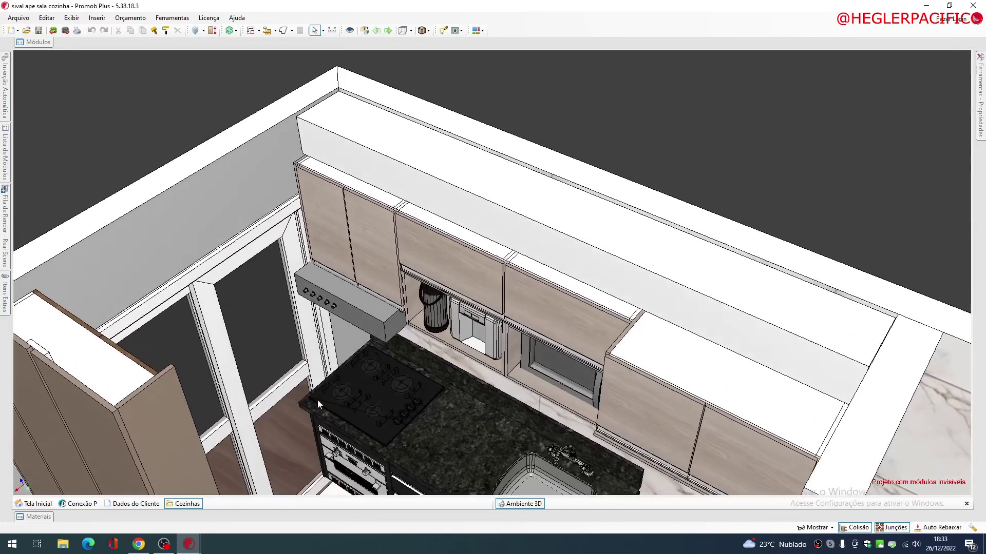
Step: Examine how the cooktop and oven end of the granite counter meets the sliding door opening
scroll(320, 397, up, 2)
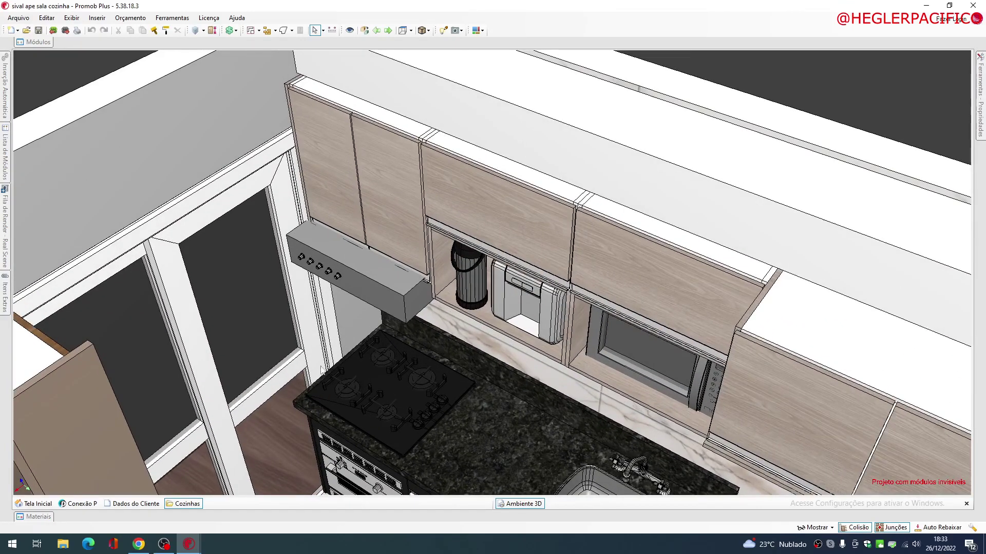
middle_drag(322, 369, 329, 321)
middle_drag(352, 389, 355, 345)
middle_drag(378, 277, 343, 342)
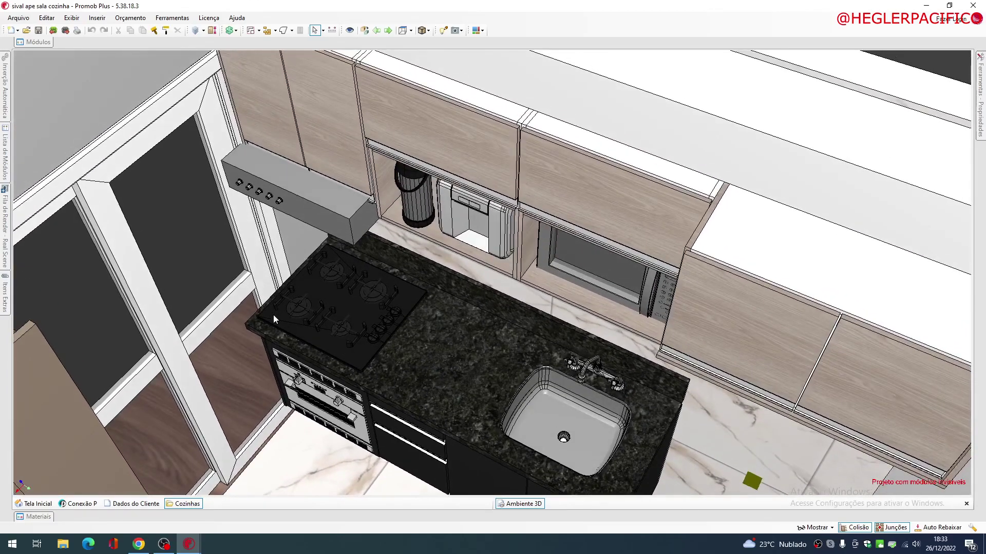
right_drag(273, 318, 321, 342)
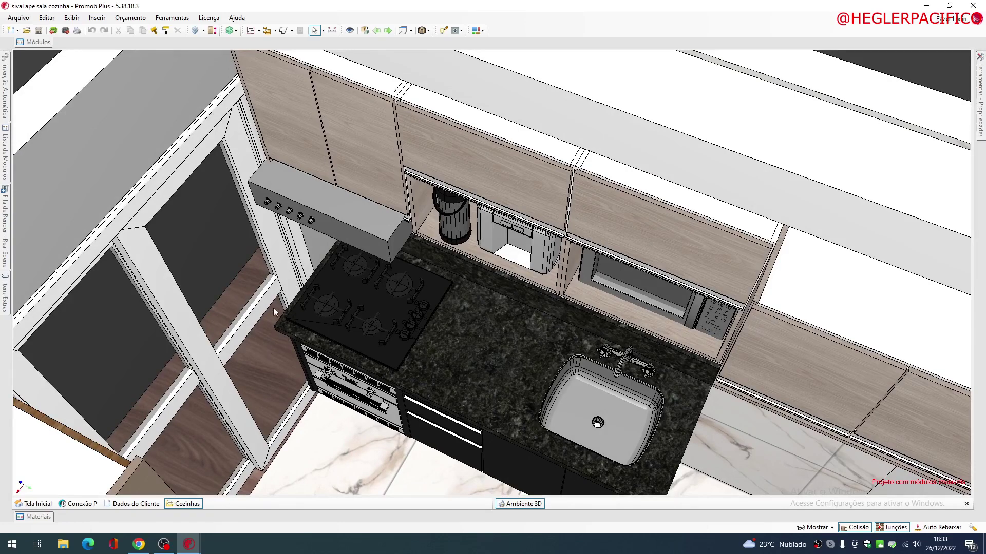
middle_drag(273, 331, 219, 238)
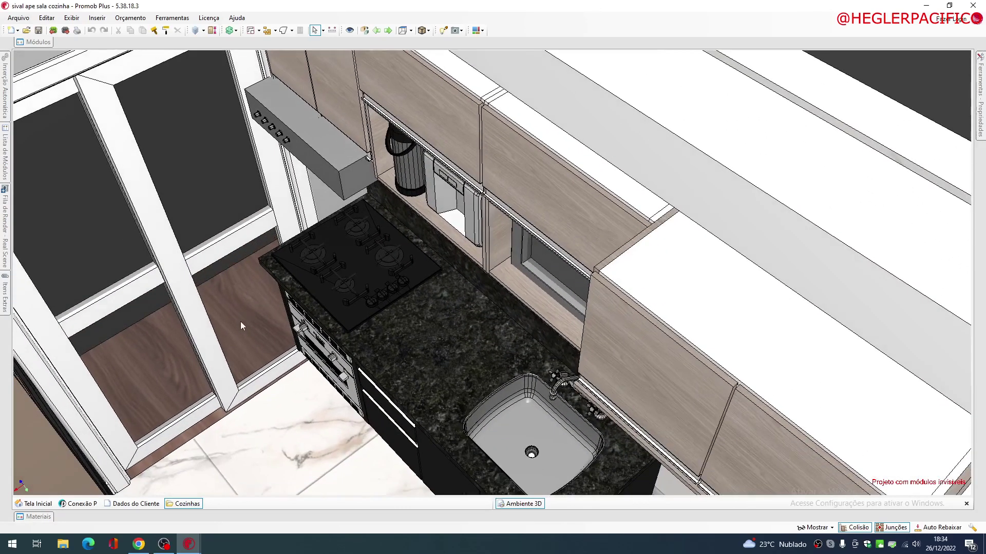
middle_drag(272, 302, 321, 280)
scroll(322, 281, up, 1)
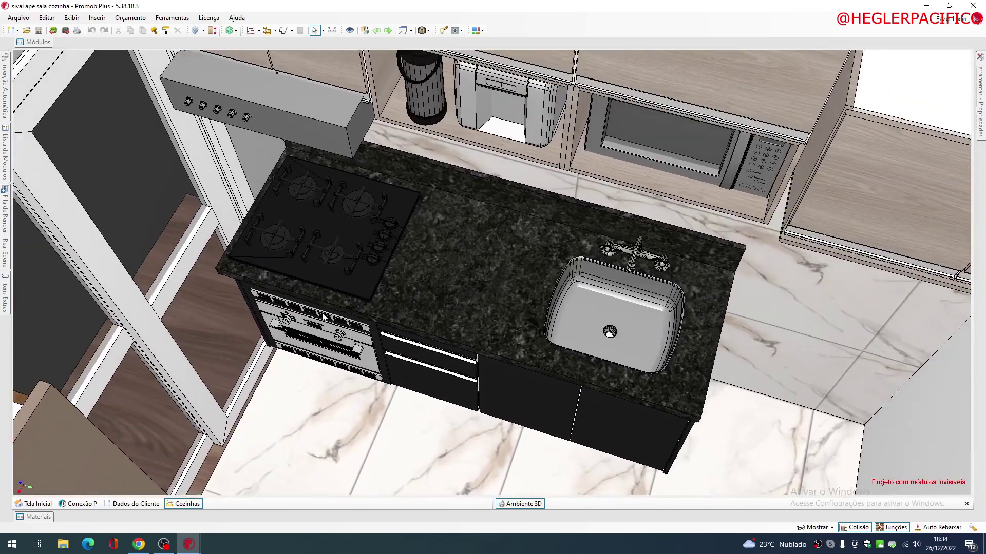
Step: Examine the kitchen counter from above and from the side, including the wall strip between the door frame and tiled backsplash
middle_drag(325, 316, 333, 347)
middle_drag(192, 301, 196, 297)
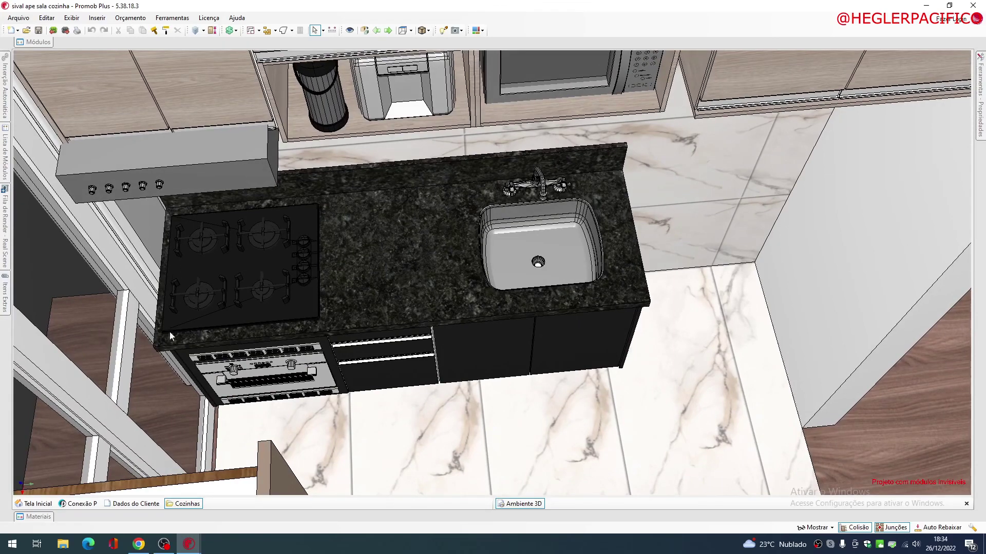
middle_drag(243, 335, 354, 393)
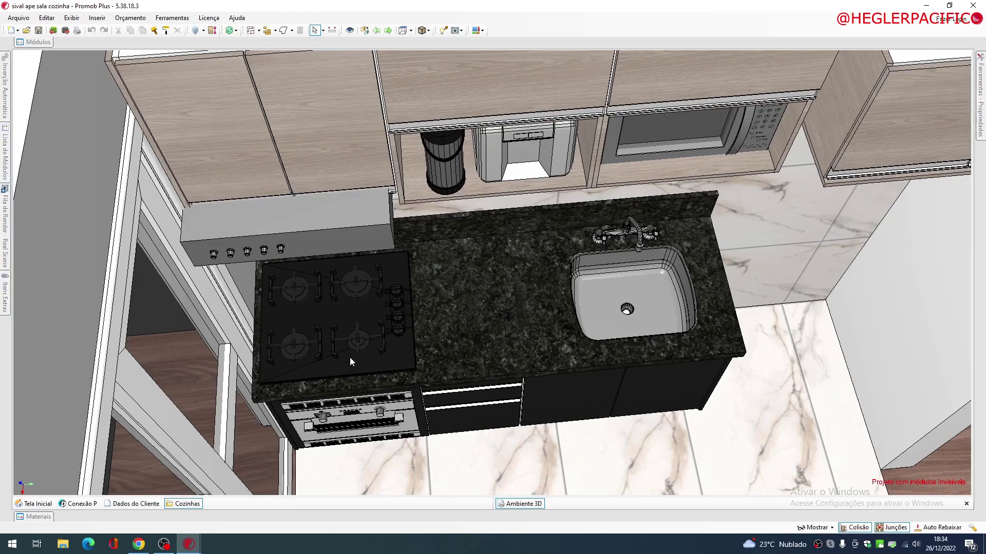
middle_drag(534, 320, 503, 339)
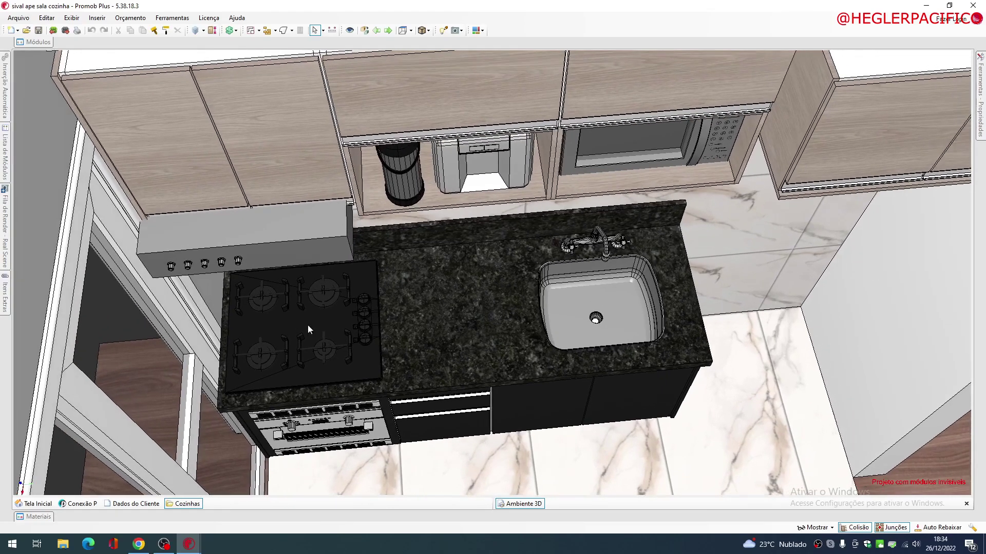
middle_drag(308, 391, 351, 288)
scroll(363, 276, up, 5)
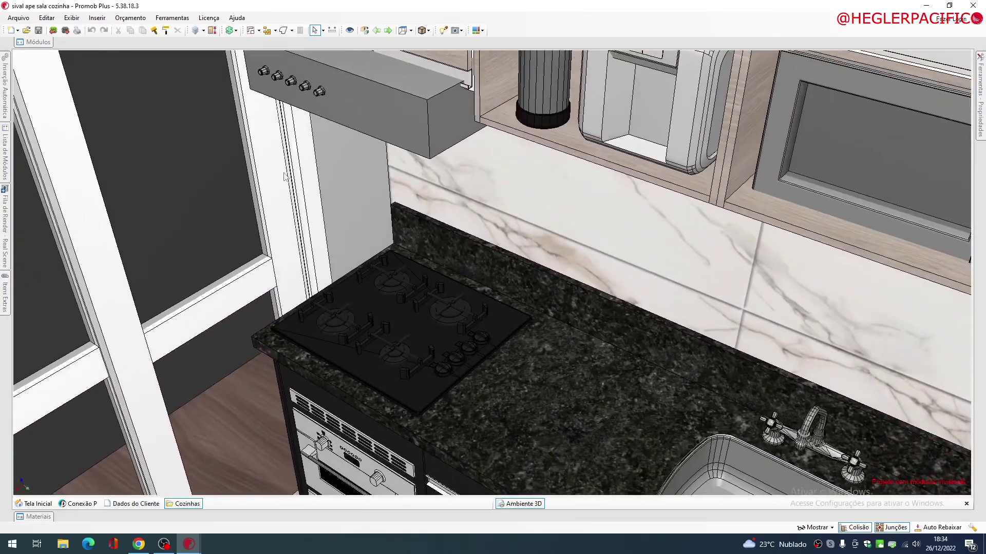
scroll(285, 177, down, 3)
middle_drag(285, 177, 321, 310)
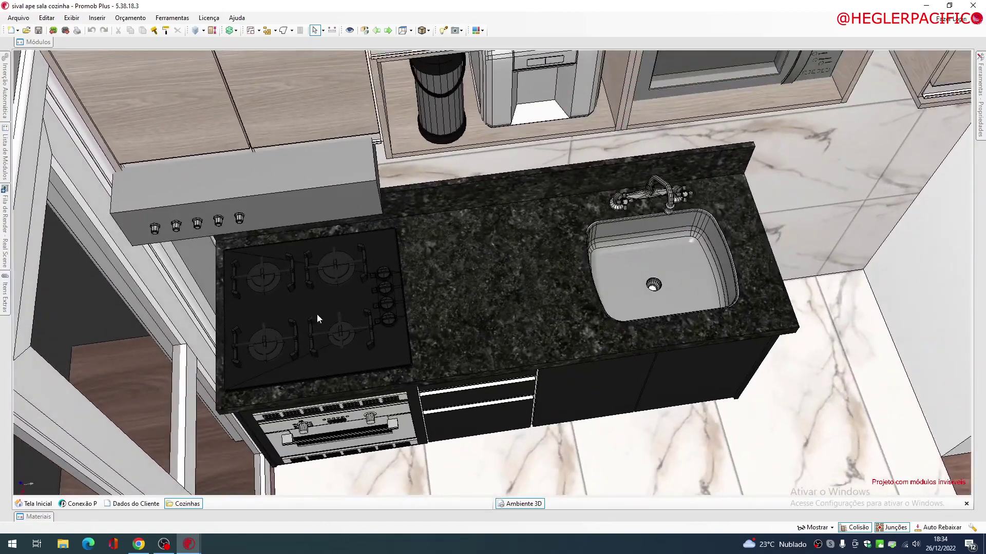
middle_drag(376, 328, 397, 327)
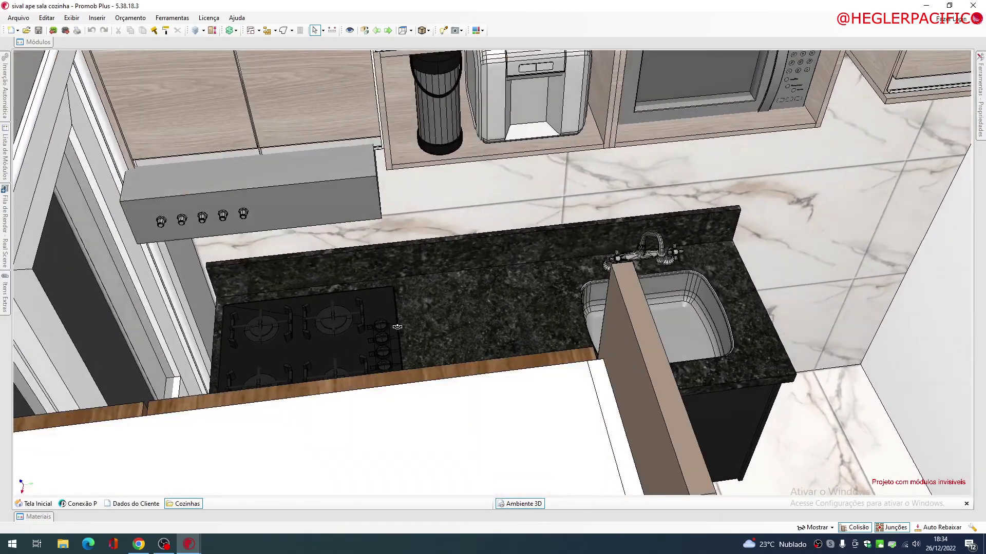
right_drag(397, 327, 290, 348)
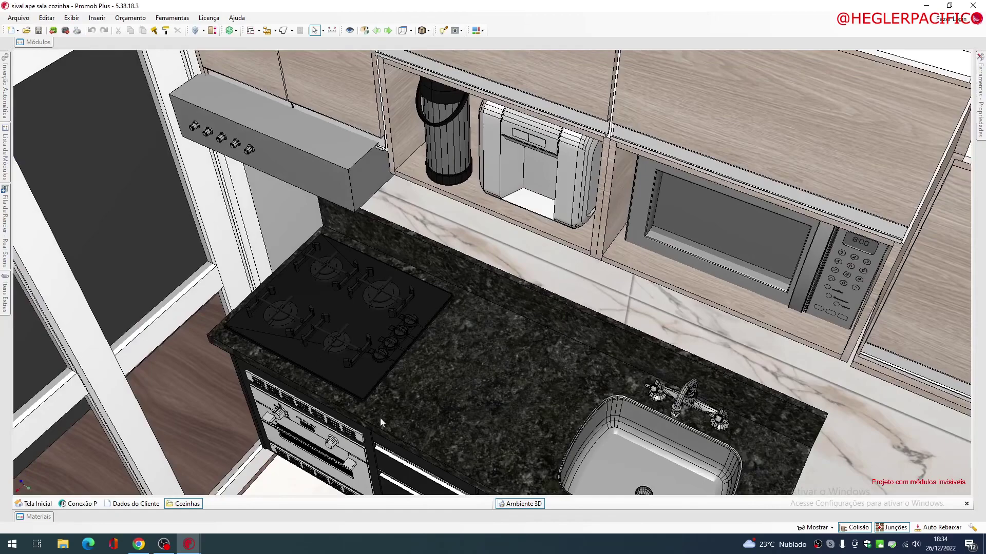
right_drag(381, 422, 379, 280)
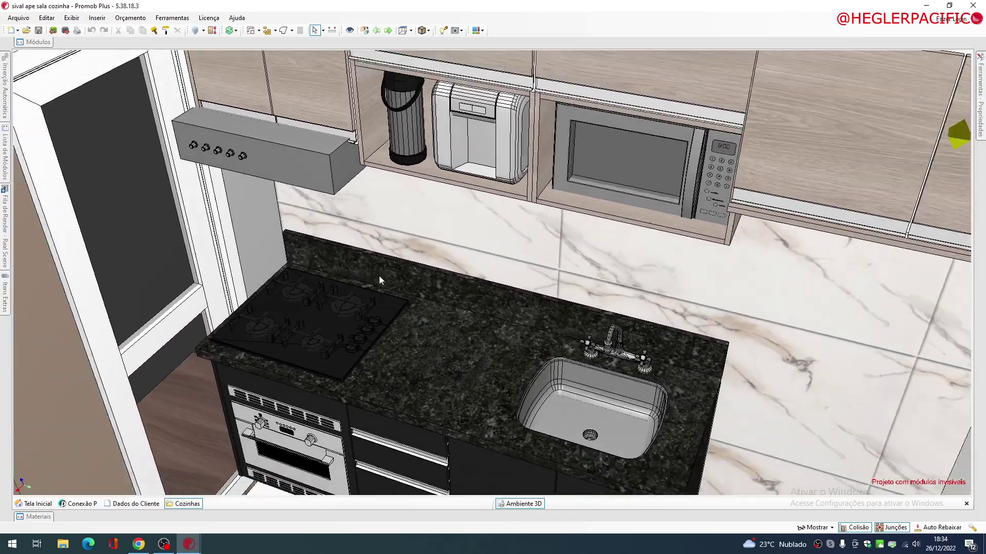
Step: Examine the cooktop end of the granite counter beside the sliding door from farther back
scroll(387, 277, down, 4)
middle_drag(386, 278, 287, 277)
right_drag(287, 278, 346, 329)
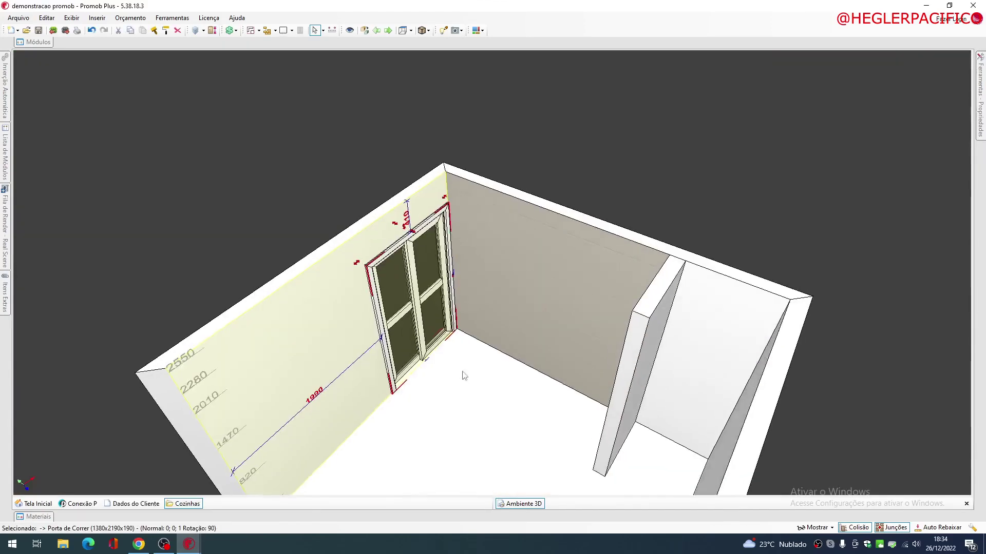
Step: Set the sliding door's width (Largura) to 1334
scroll(416, 293, up, 5)
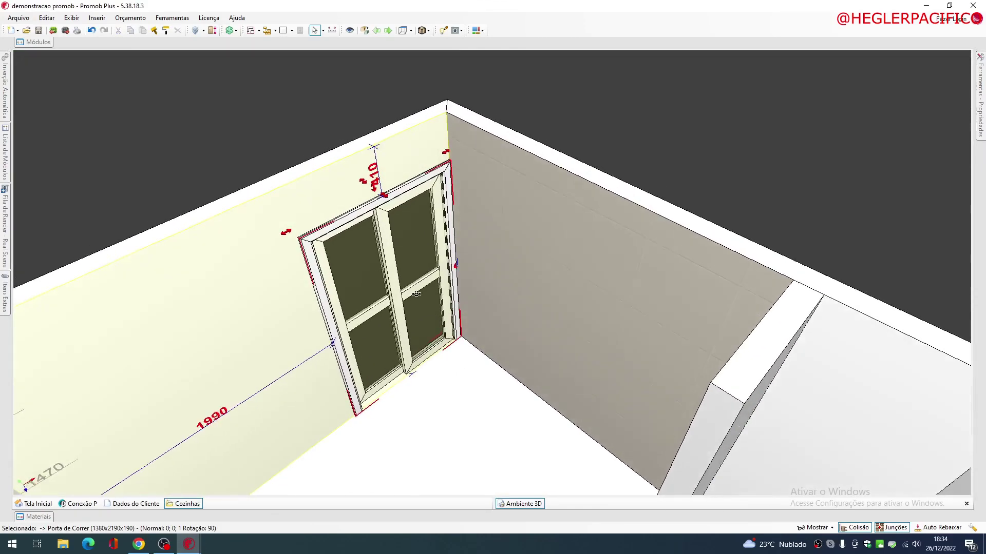
right_drag(416, 293, 412, 303)
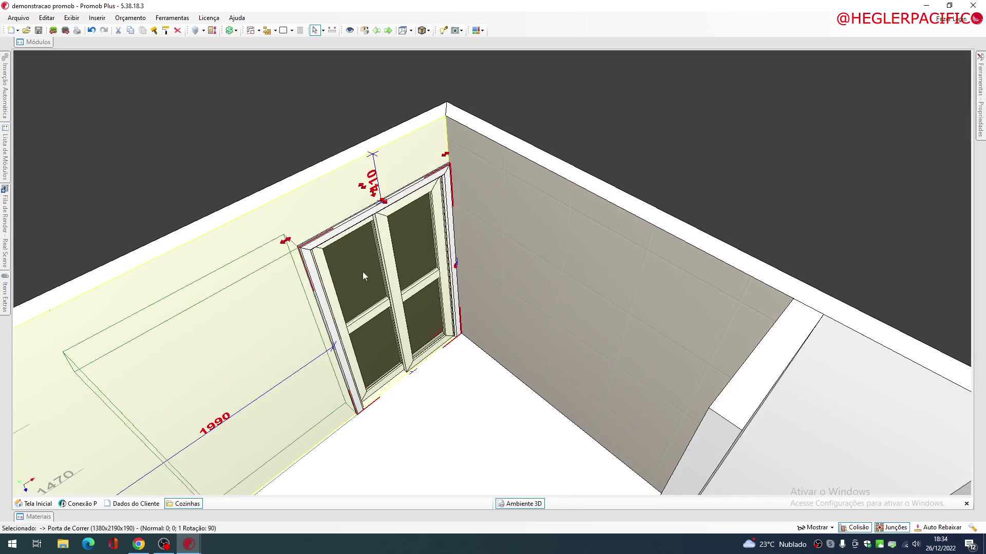
mouse_move(981, 131)
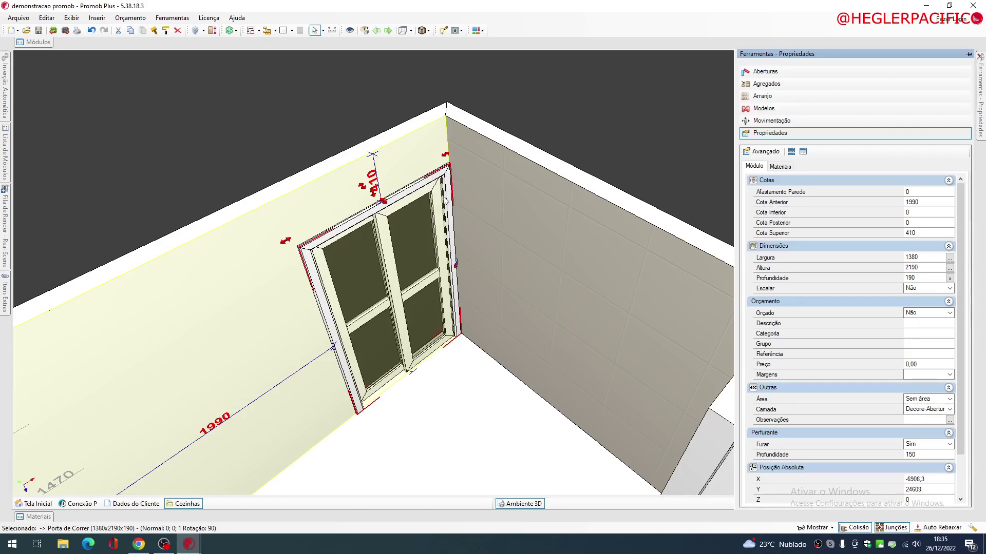
click(925, 255)
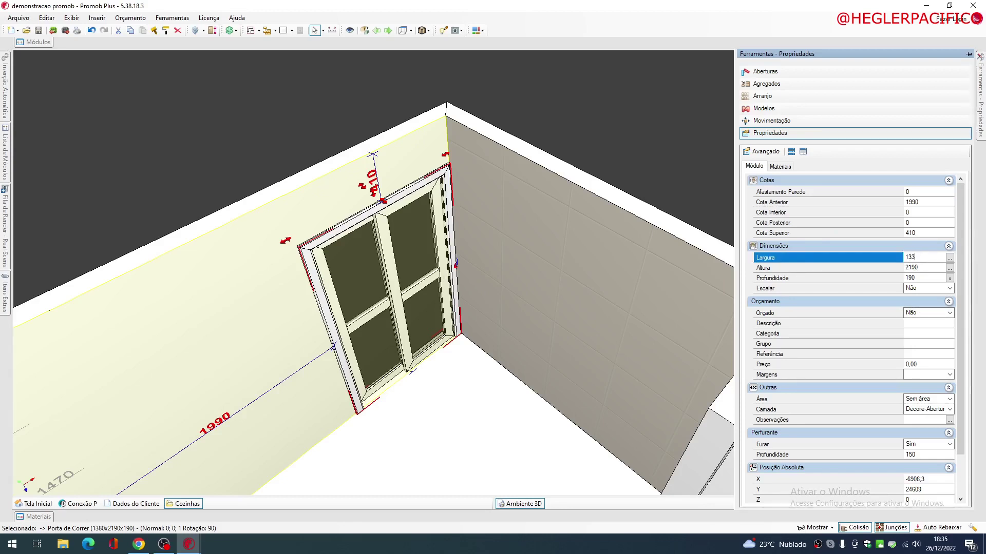
text(1334)
key(Return)
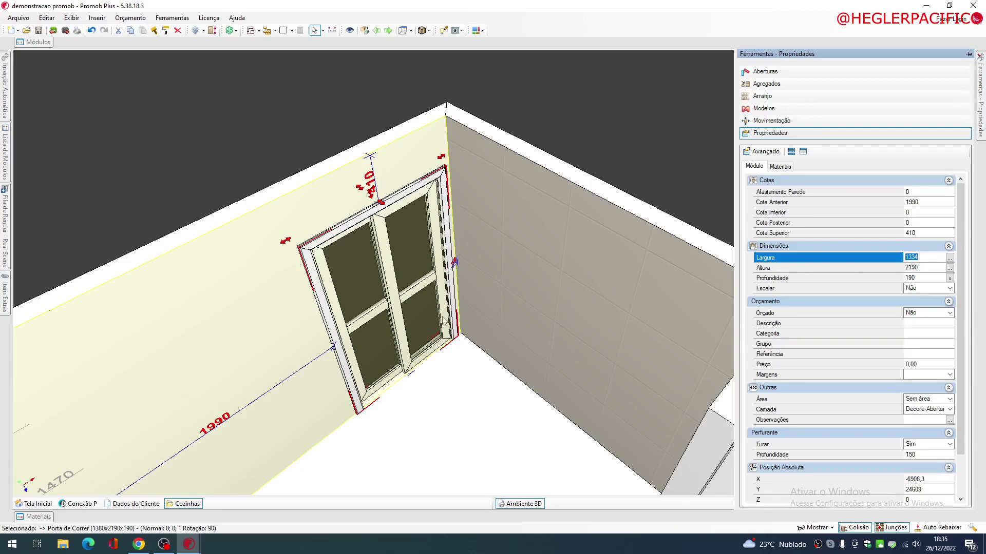
click(380, 304)
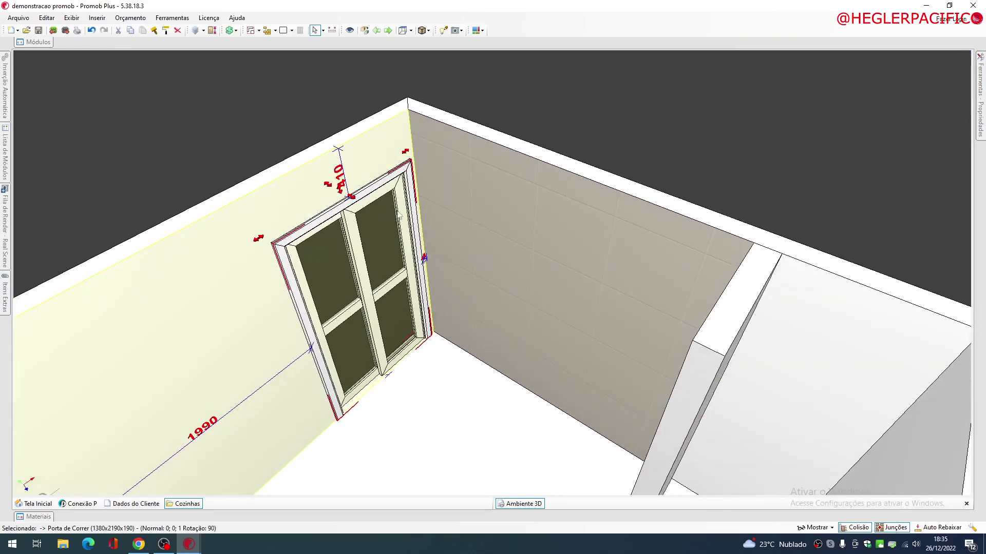
Step: Set the sliding door's rear offset (Cota Posterior) from the porcelain wall to 280
middle_drag(397, 212, 386, 232)
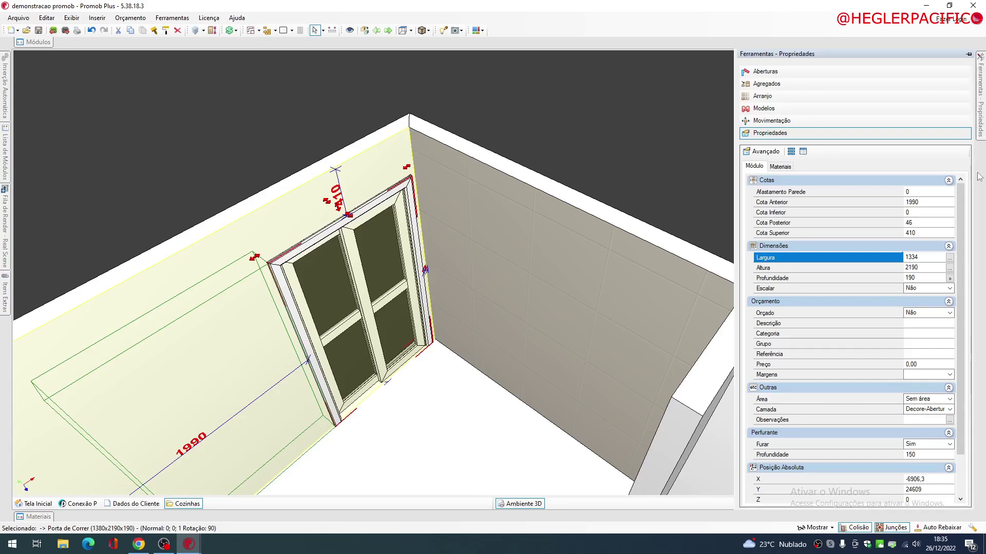
click(924, 222)
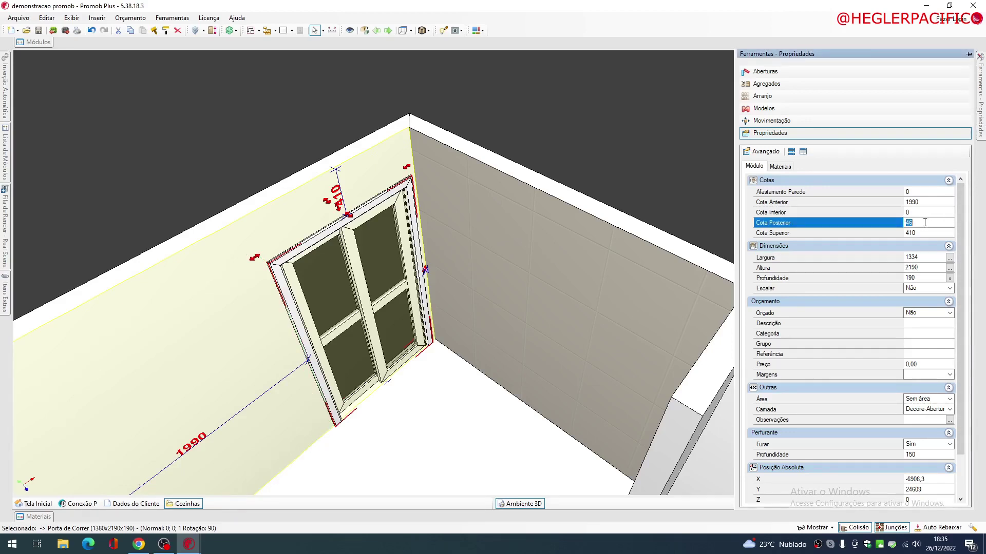
text(280)
key(Return)
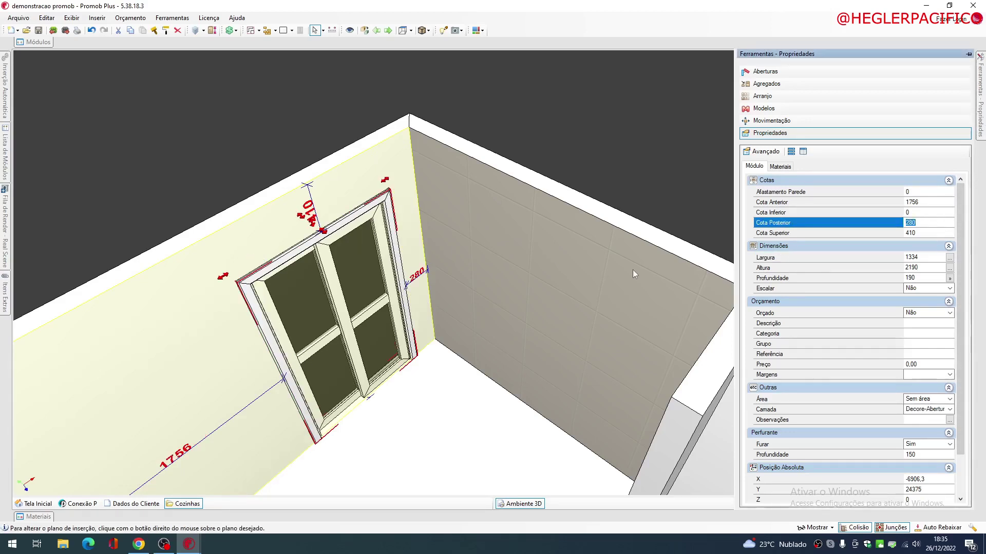
middle_drag(406, 293, 266, 329)
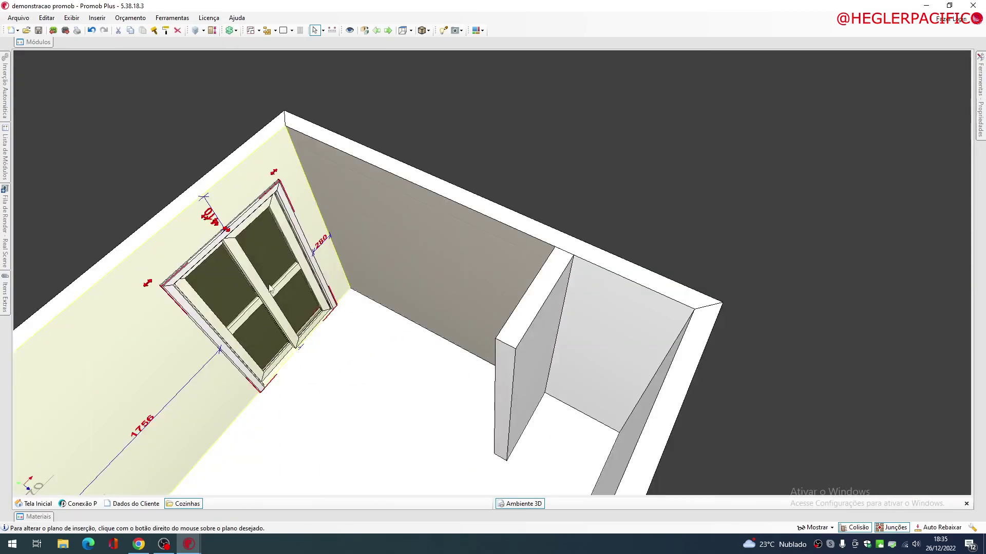
middle_drag(270, 288, 381, 239)
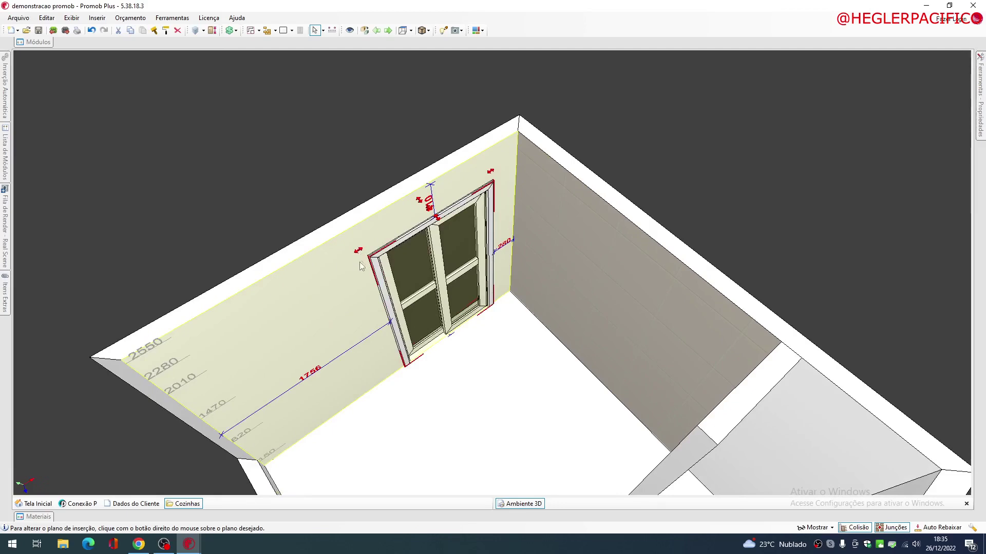
Step: Open the region editor for the sliding door's wall and start a region at the upper corner beside the porcelain wall
click(458, 176)
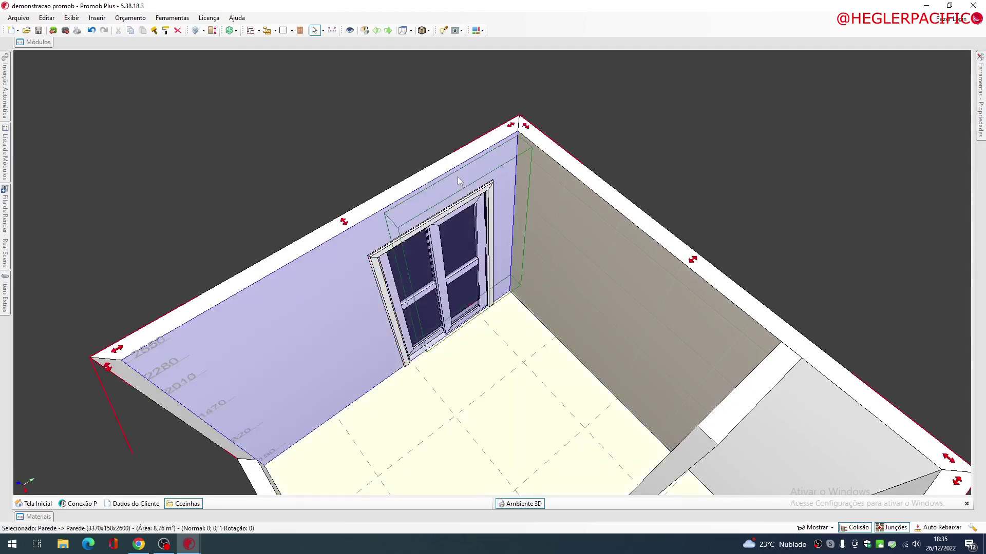
right_click(457, 177)
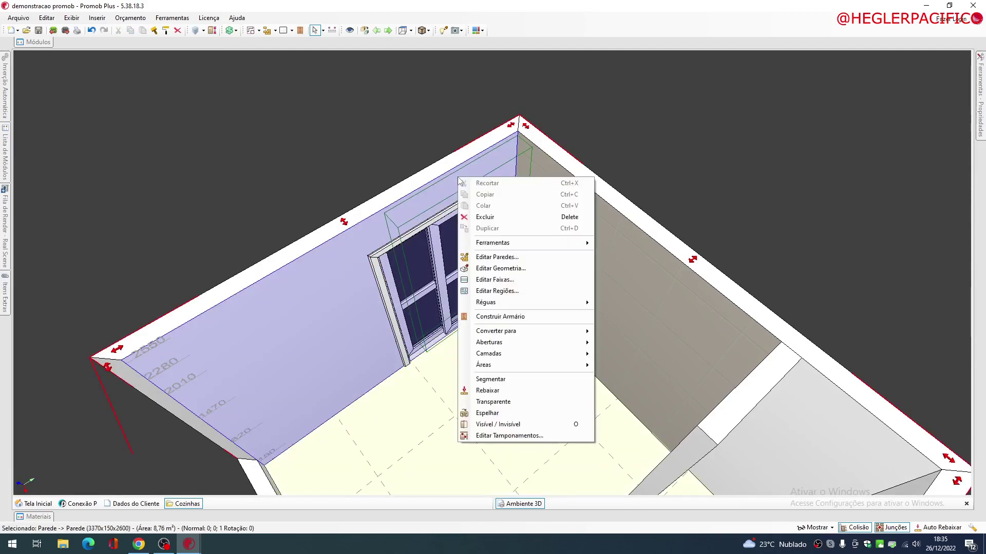
click(508, 291)
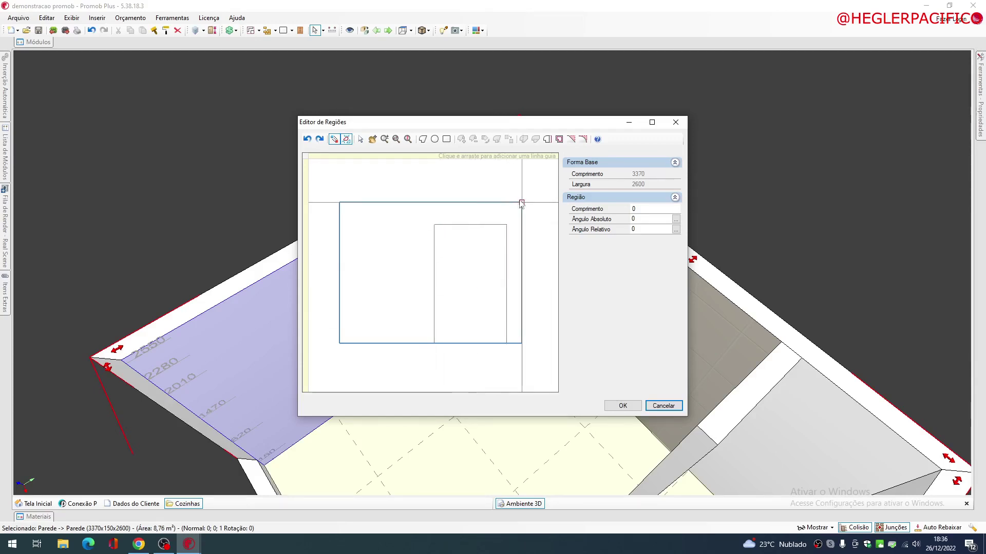
click(521, 202)
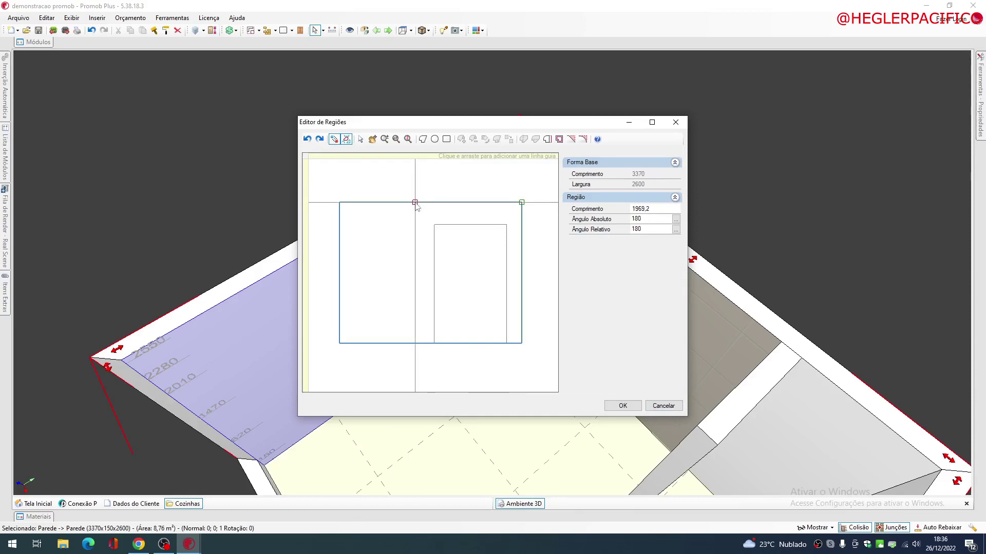
text(2828)
key(Return)
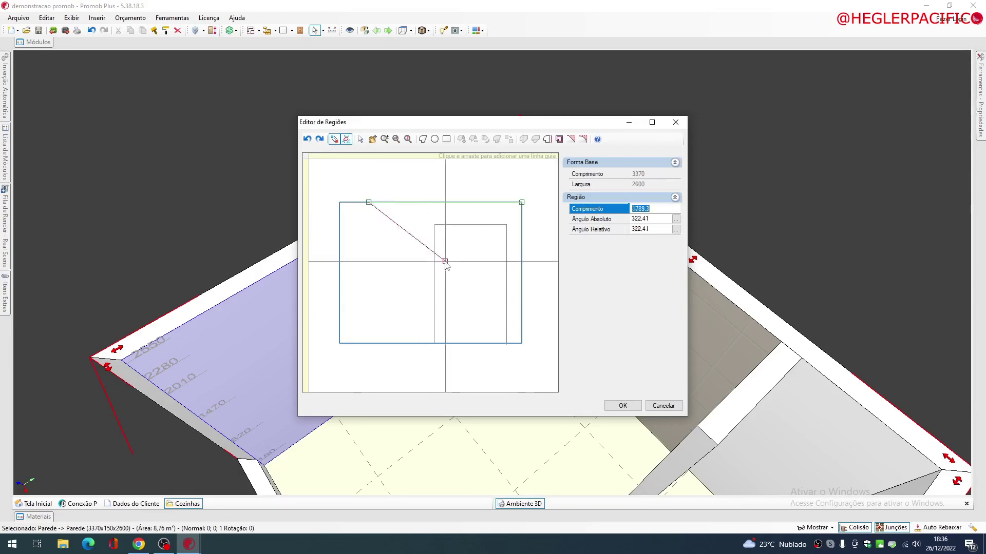
click(307, 139)
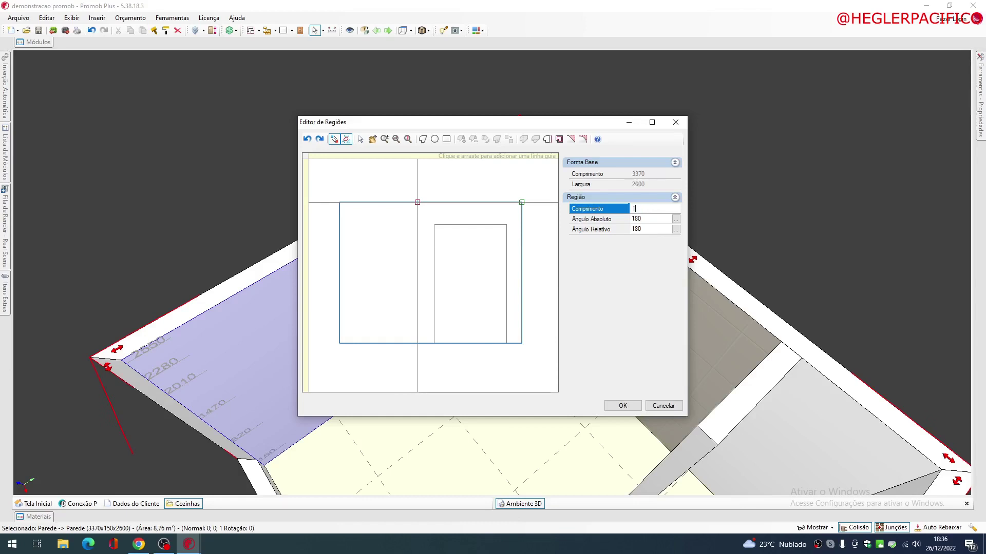
Step: Draw a region 1828 wide and 2600 high enclosing the sliding door, ending at the porcelain wall's corner, and apply it
key(Return)
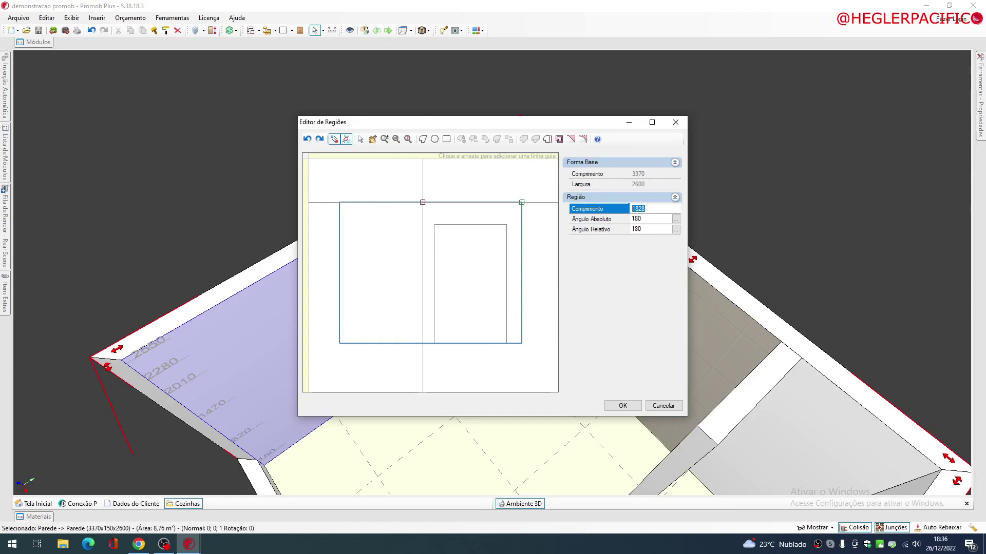
click(423, 202)
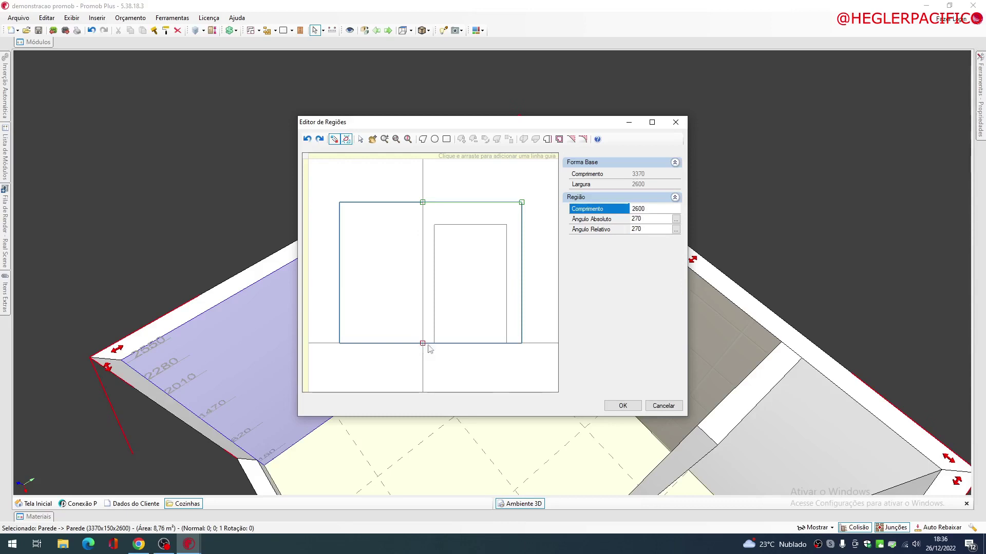
click(428, 346)
click(522, 343)
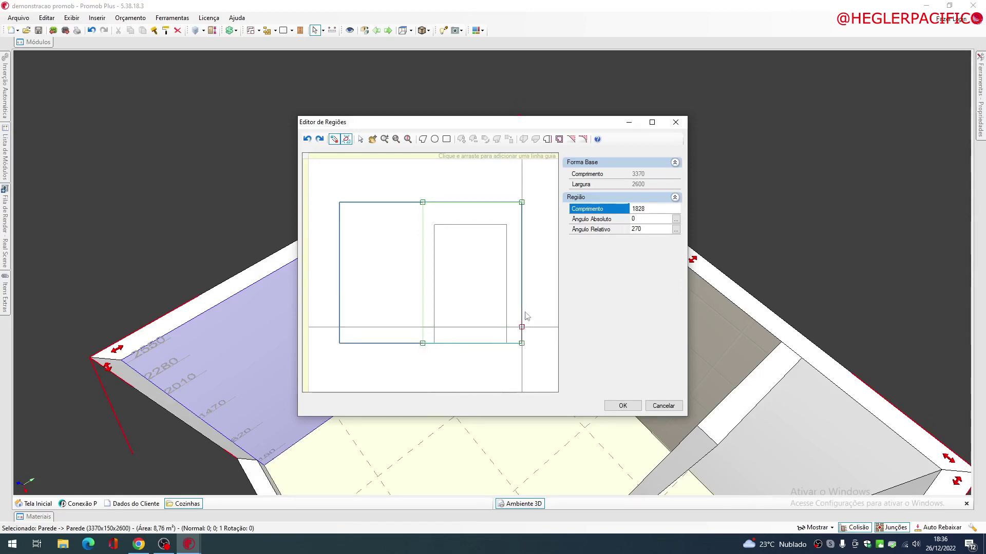
click(522, 203)
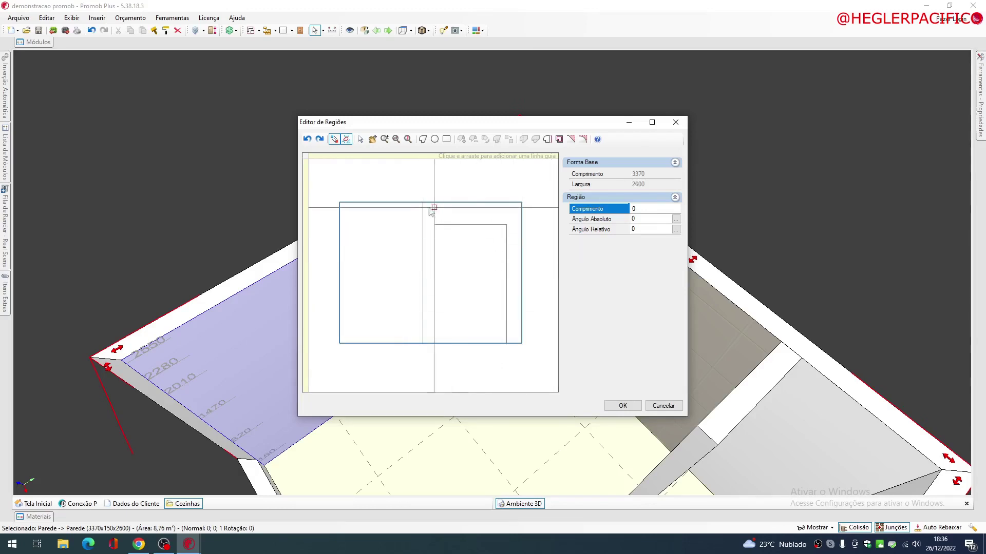
click(623, 408)
Step: Copy the back wall's porcelain finish and apply it only to the new region around the sliding door
middle_drag(411, 330, 397, 268)
scroll(429, 270, up, 1)
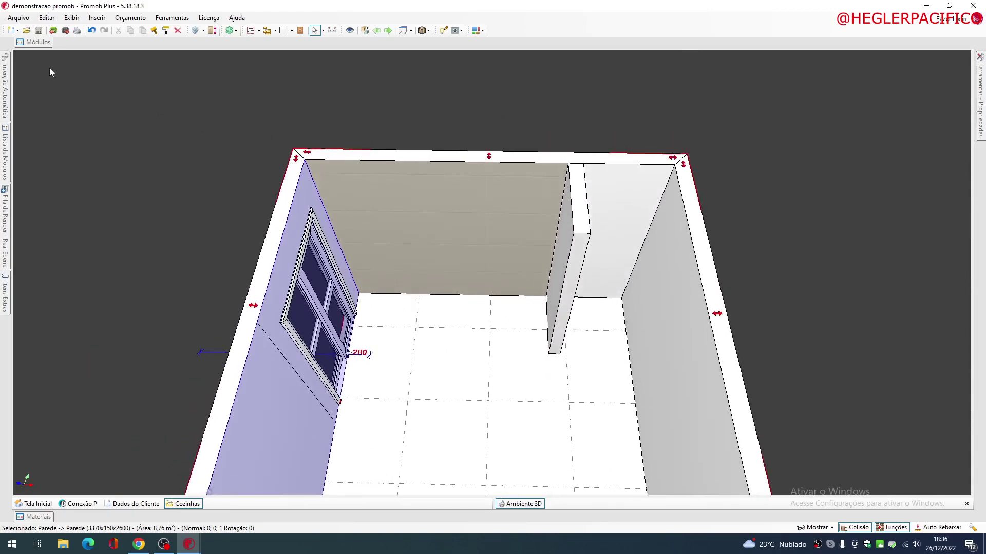
click(154, 31)
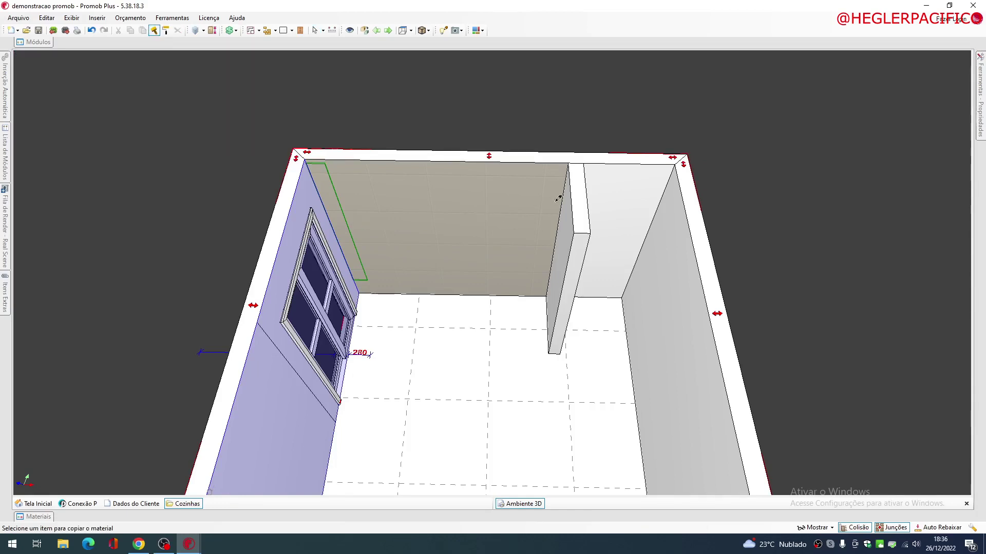
click(459, 195)
middle_drag(440, 209, 287, 212)
click(309, 219)
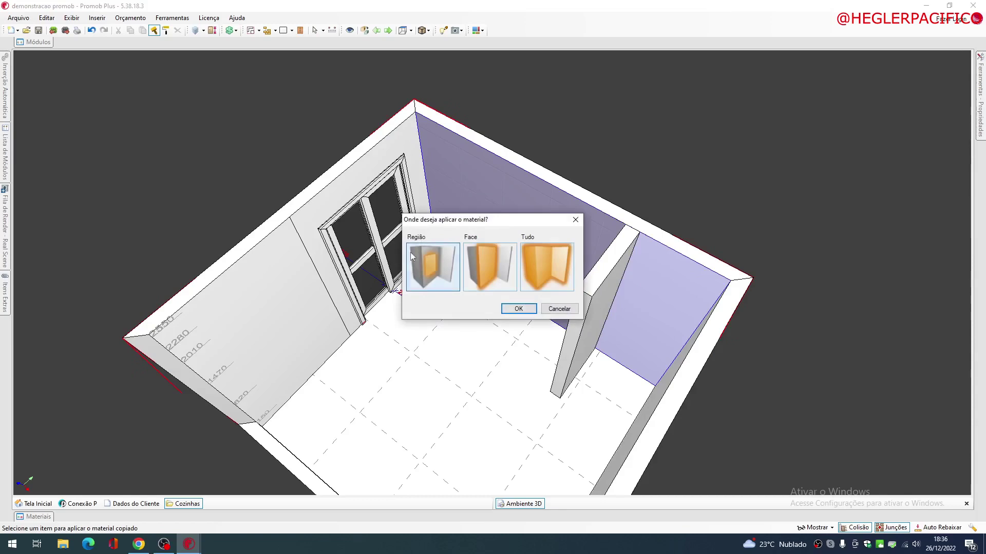
double_click(430, 262)
Step: Apply the copied porcelain finish to the partition wall's face that looks toward the sliding door, and end material copying
middle_drag(438, 273, 529, 288)
click(511, 232)
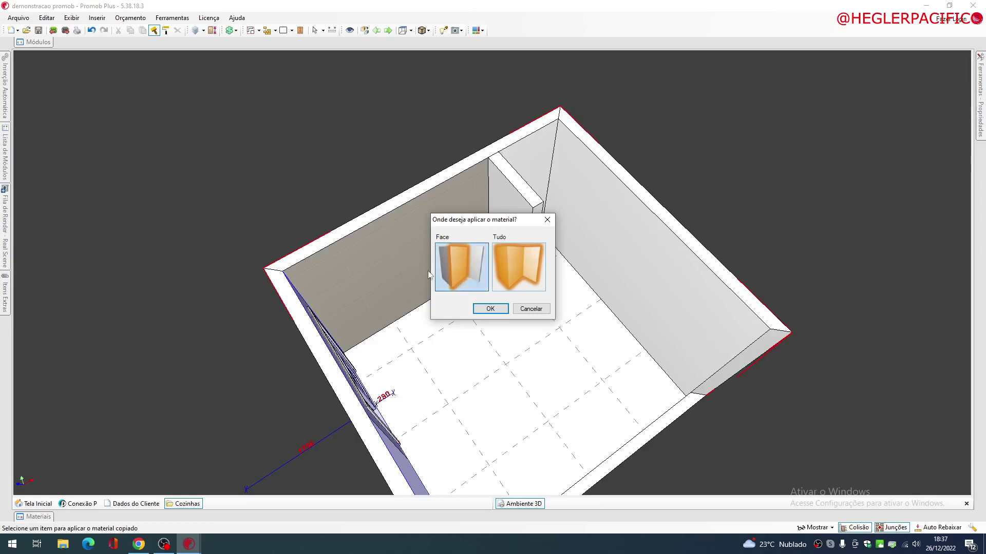
double_click(457, 273)
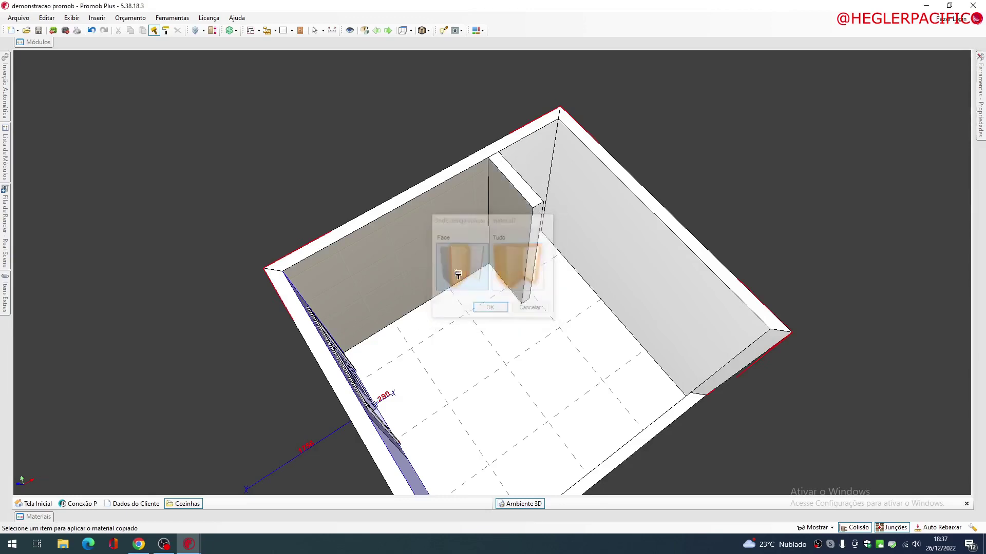
key(Escape)
mouse_move(504, 205)
middle_down()
mouse_move(502, 224)
mouse_move(532, 203)
mouse_move(572, 138)
mouse_move(407, 214)
mouse_move(422, 334)
mouse_move(464, 334)
mouse_move(456, 330)
mouse_move(451, 359)
mouse_move(374, 329)
mouse_move(415, 264)
mouse_move(353, 279)
middle_up()
scroll(463, 333, up, 5)
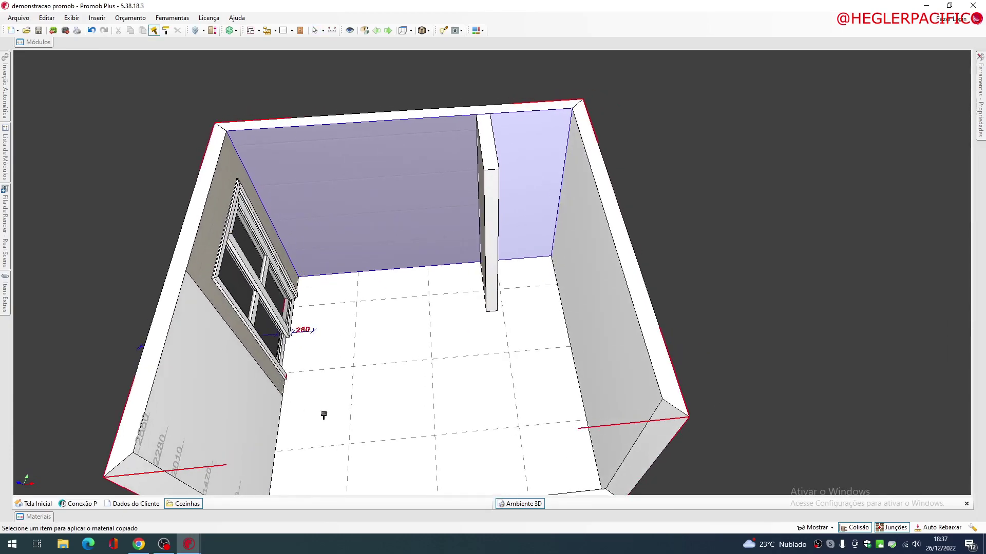
middle_drag(501, 380, 374, 255)
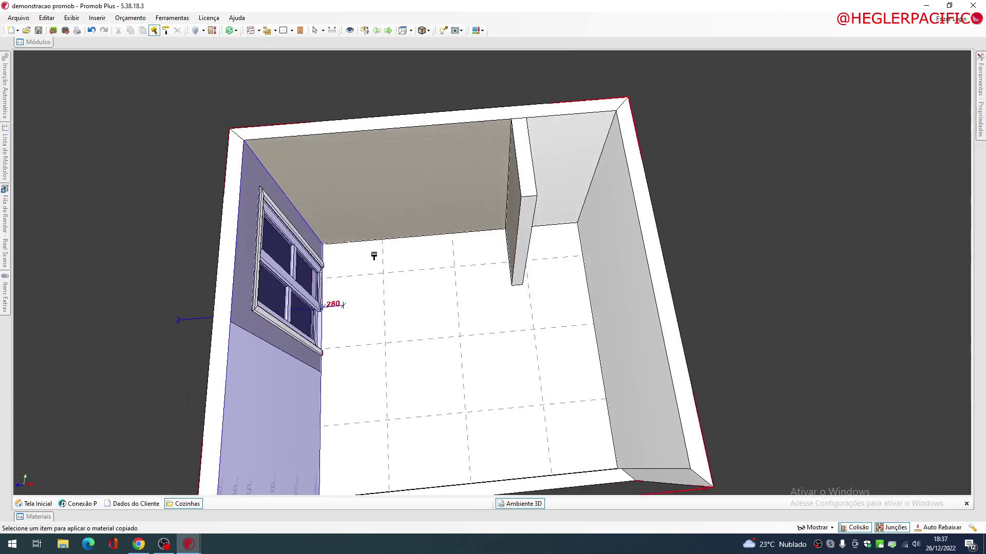
click(315, 31)
Step: Open the region editor for the floor and draw a 2620-long region edge along the back wall, from the sliding-door corner to the partition wall
drag(493, 296, 562, 297)
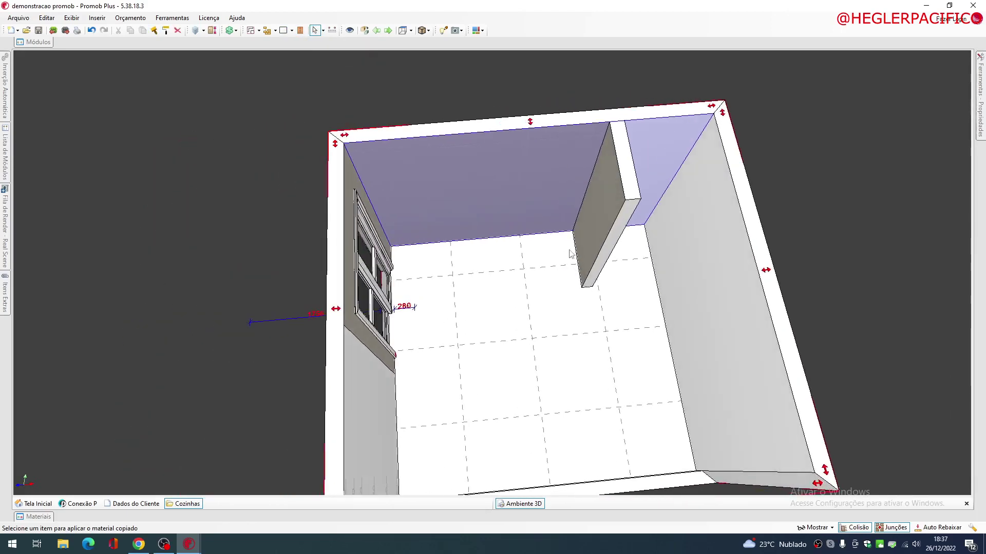
middle_drag(589, 331, 415, 285)
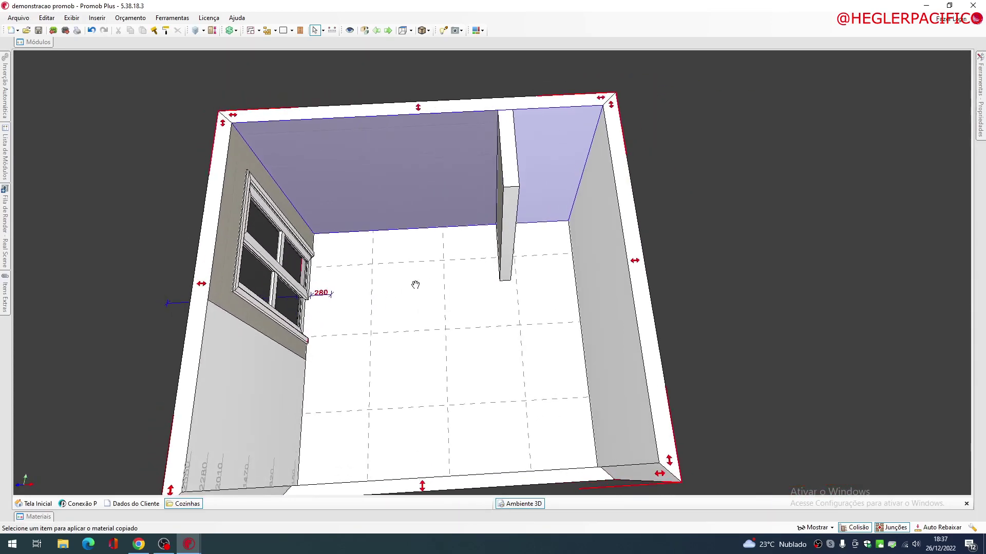
click(399, 286)
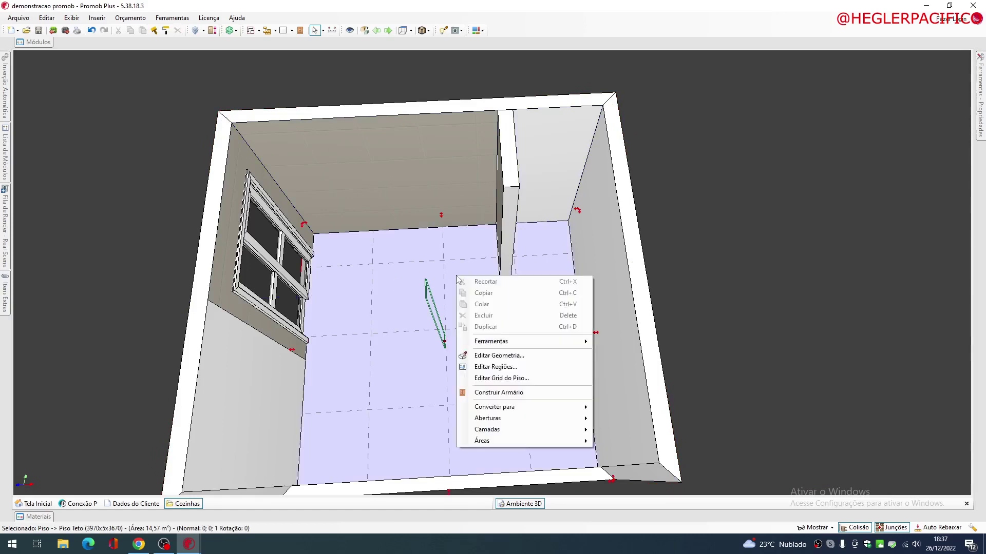
right_click(456, 276)
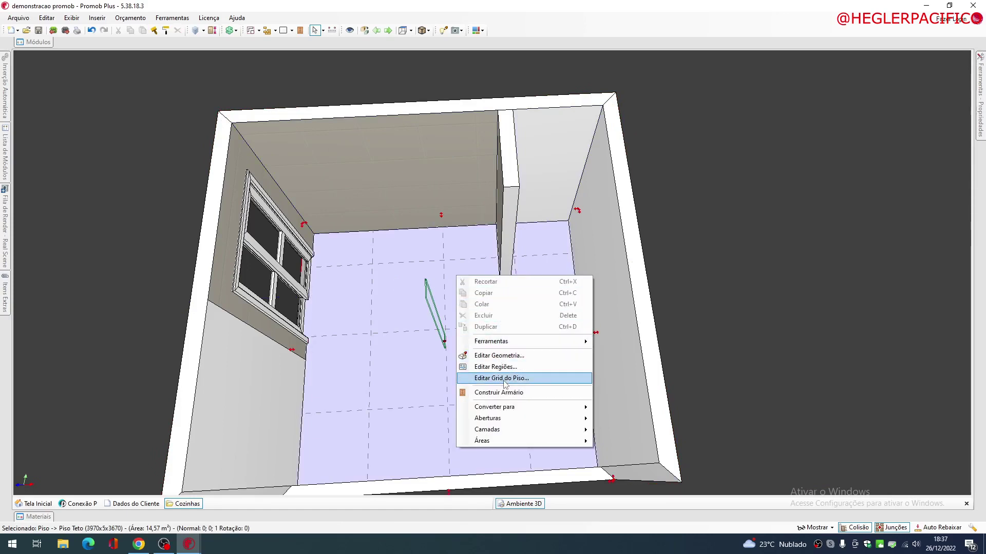
click(490, 368)
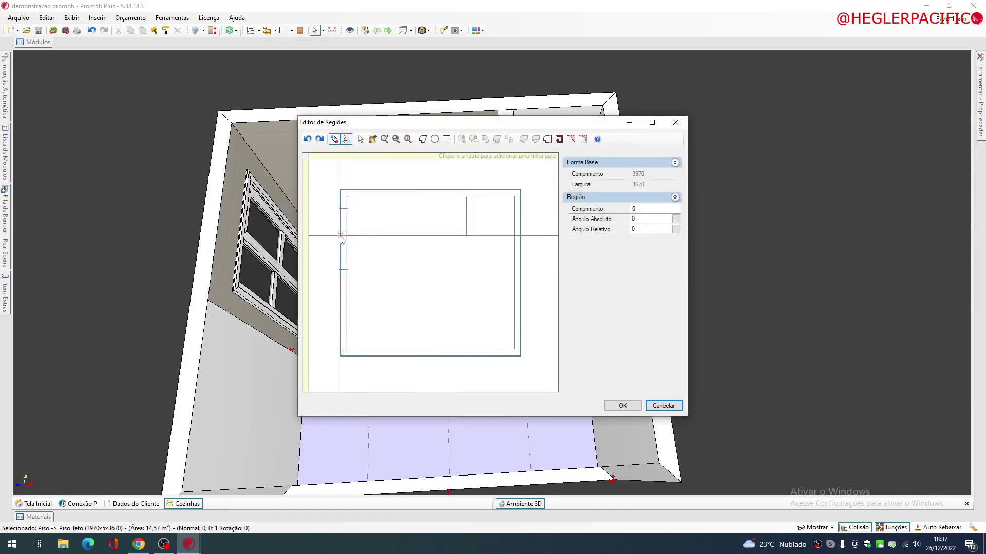
click(347, 196)
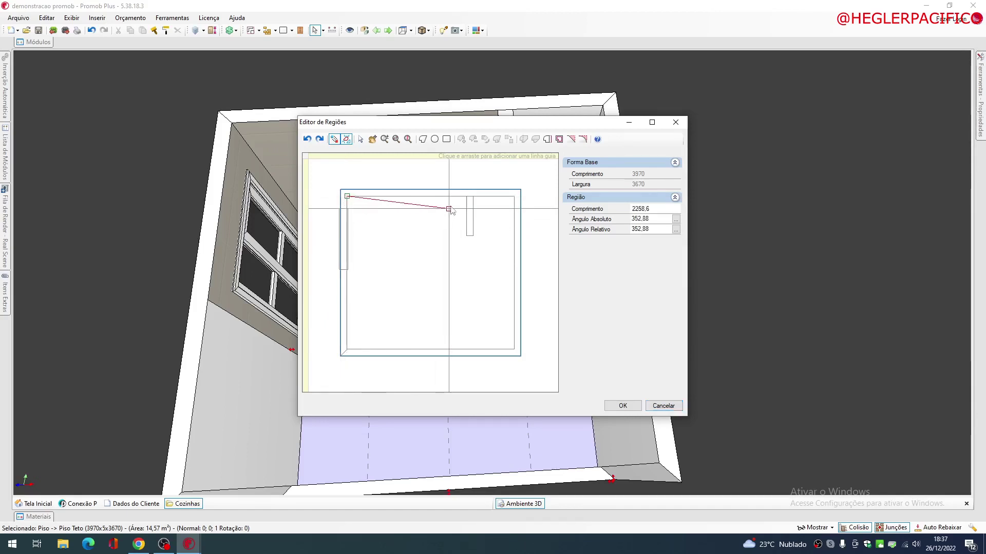
click(466, 196)
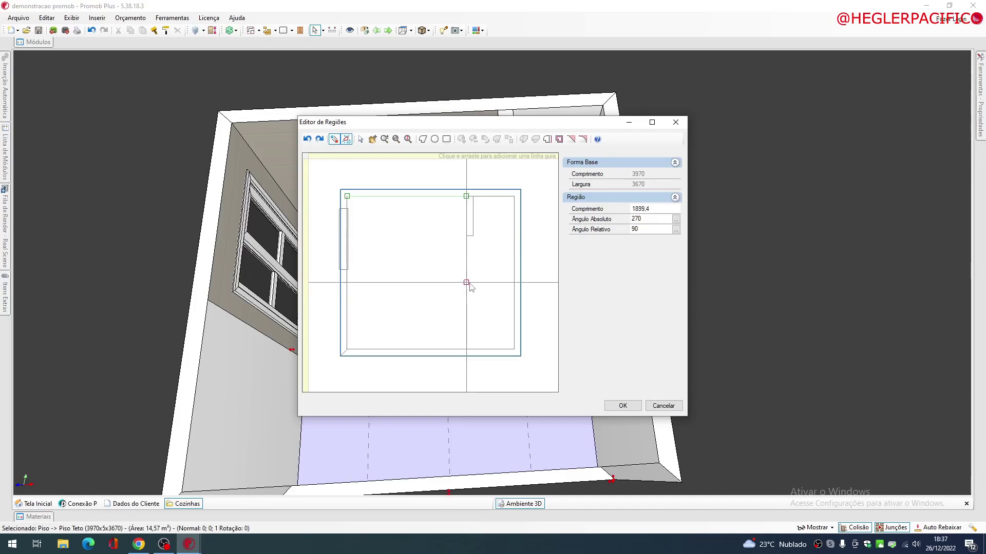
Step: Draw the floor region's side edge 1828 long, close the rectangle back at the starting corner, and apply the region
text(182)
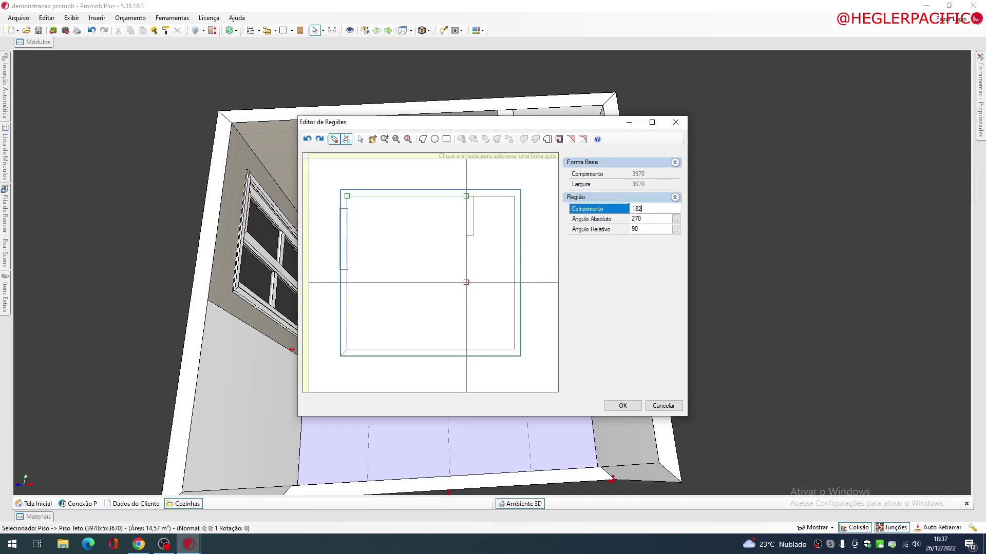
text(8)
key(Return)
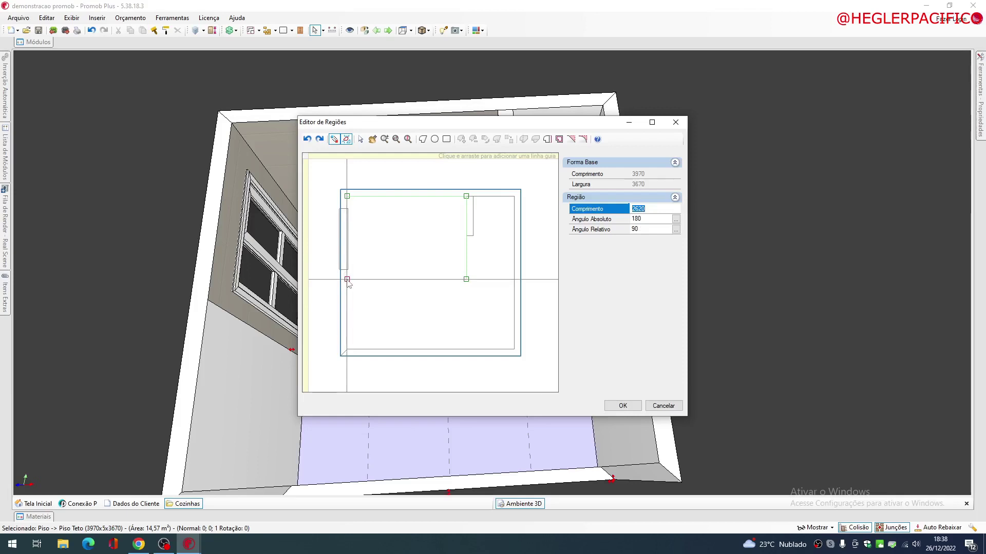
click(347, 280)
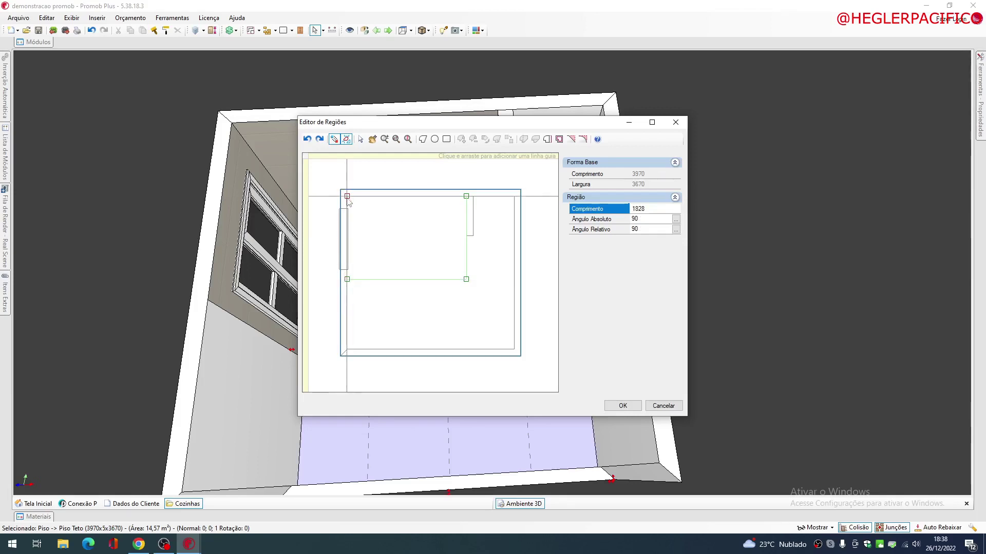
click(347, 191)
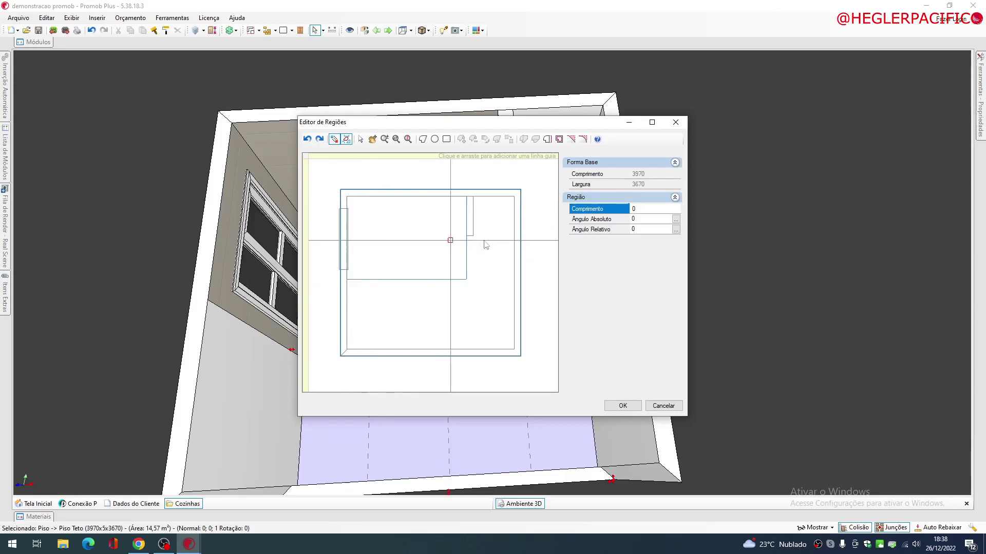
click(622, 406)
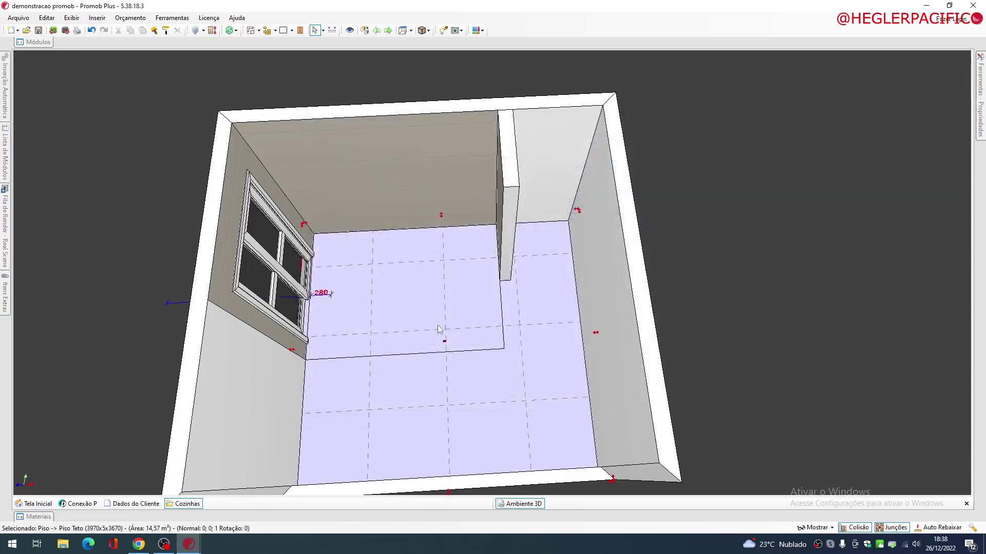
Step: Apply the 5 - Porcelanato material only to the new floor region between the sliding door and the partition wall
middle_drag(439, 328, 510, 254)
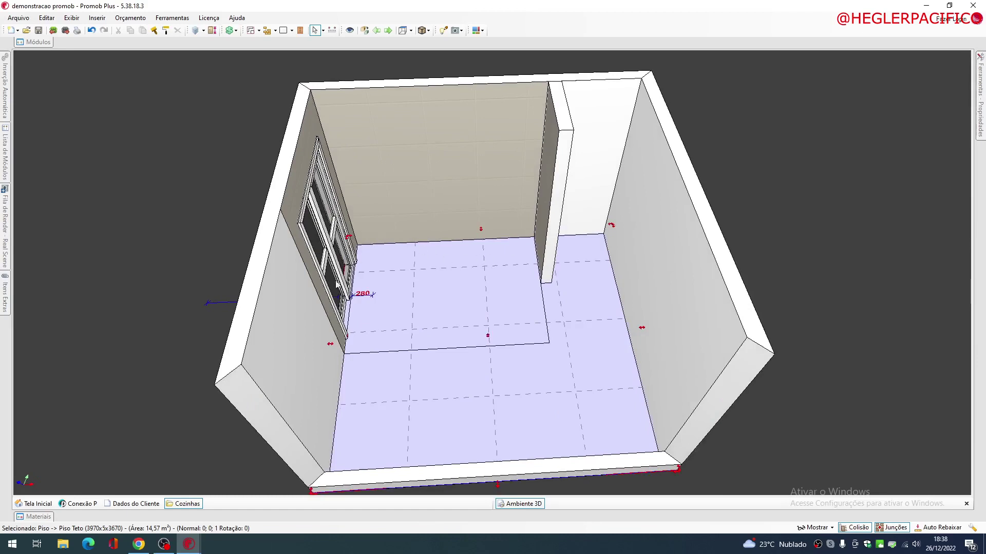
middle_drag(536, 308, 457, 272)
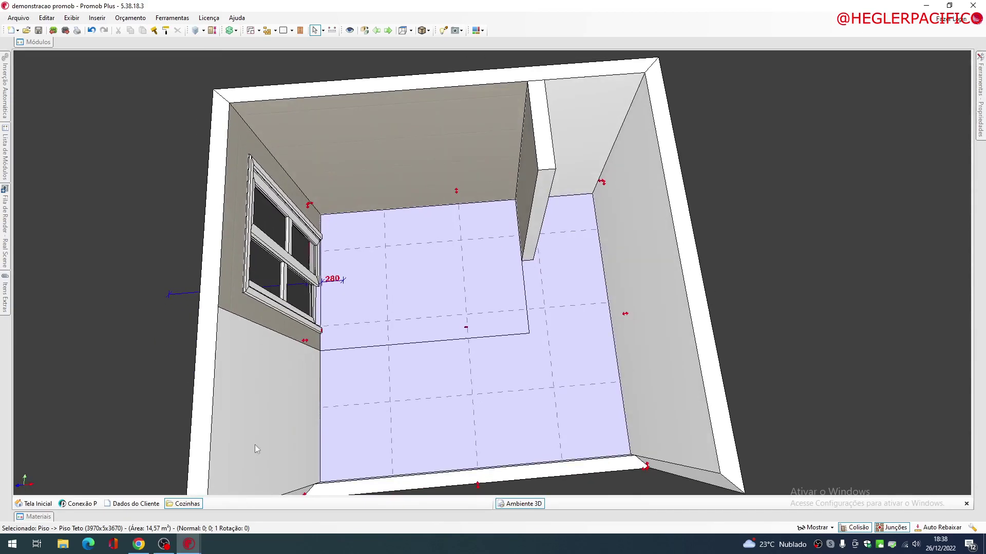
click(49, 517)
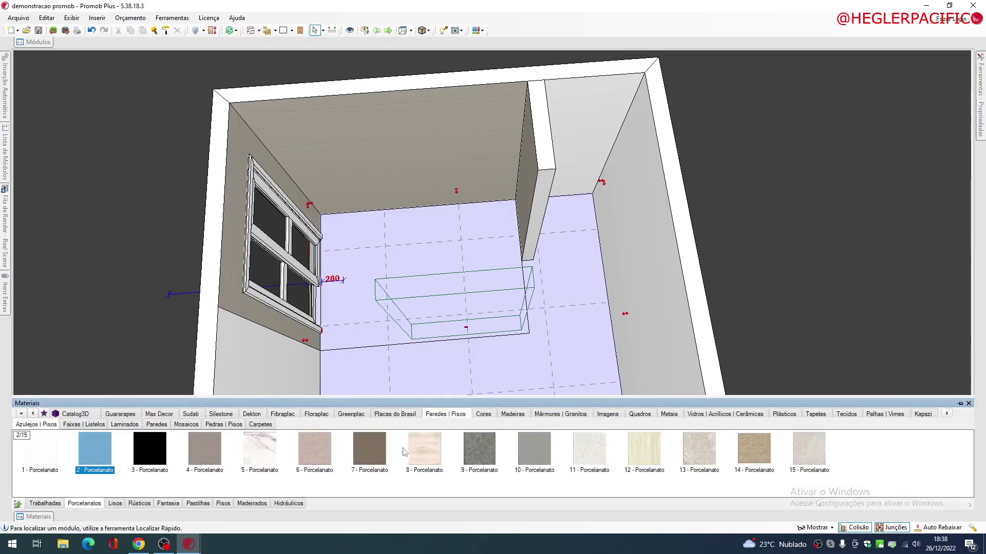
click(255, 452)
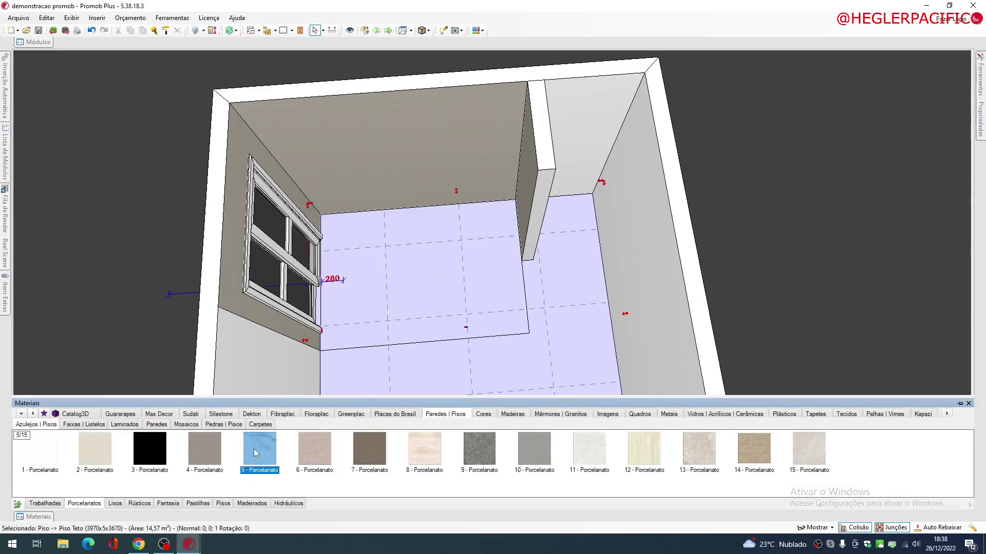
drag(255, 452, 355, 312)
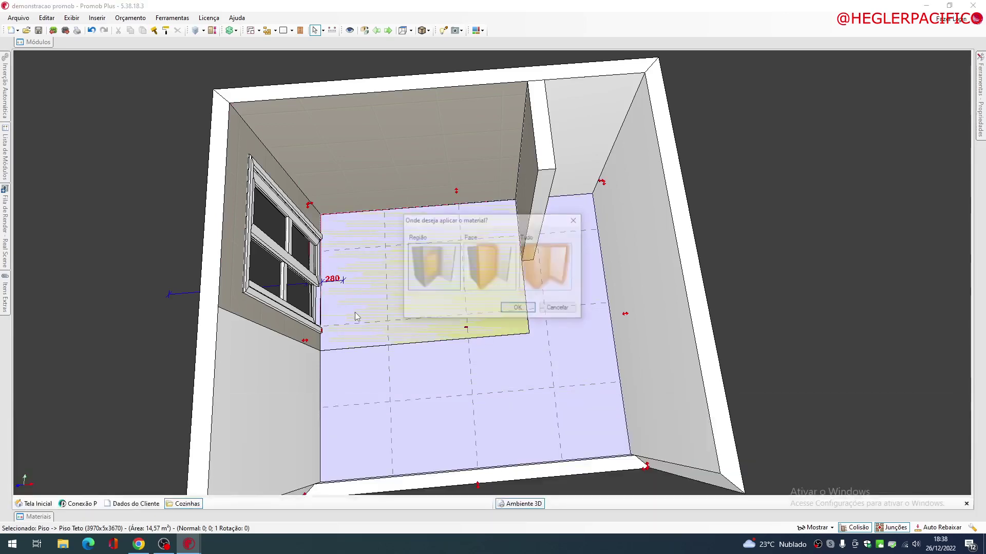
double_click(437, 267)
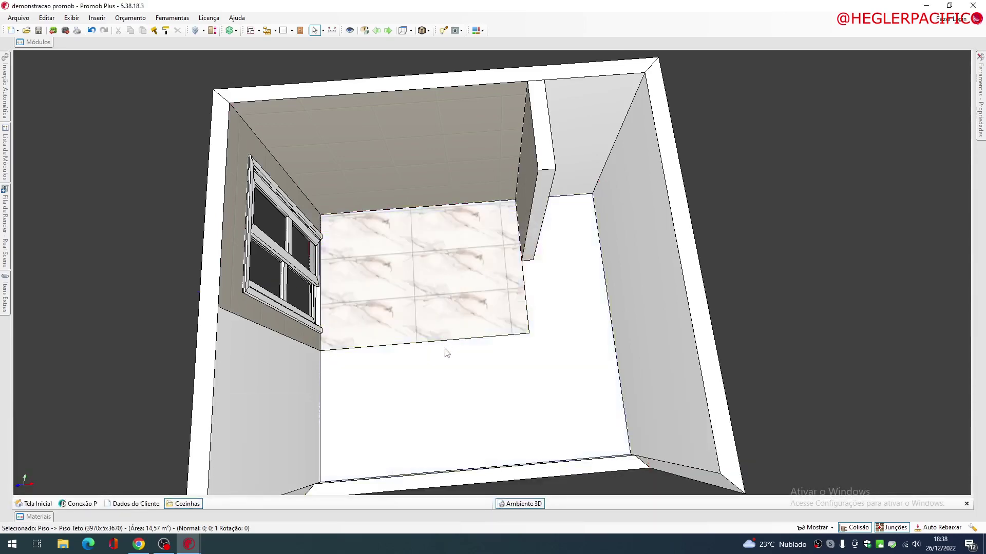
middle_drag(471, 321, 539, 296)
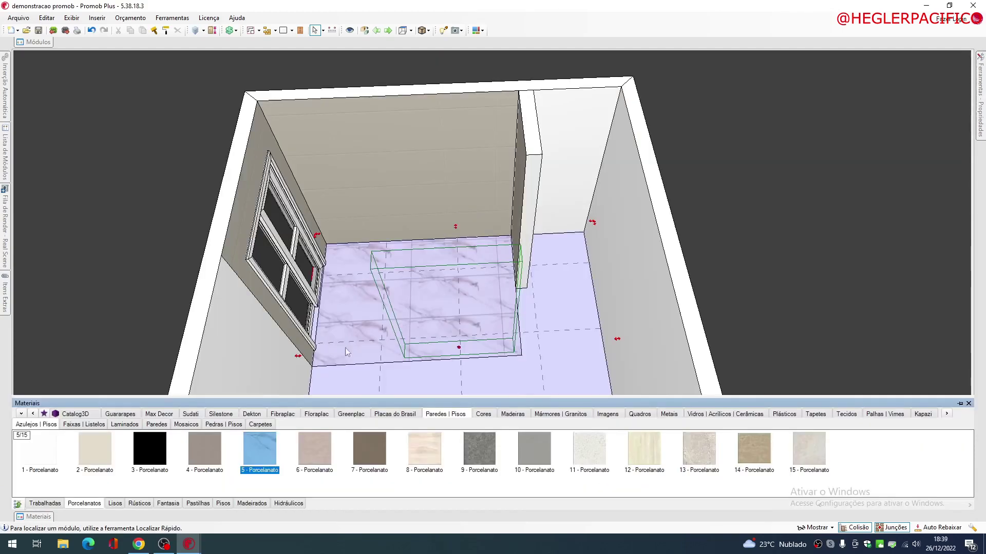
click(347, 352)
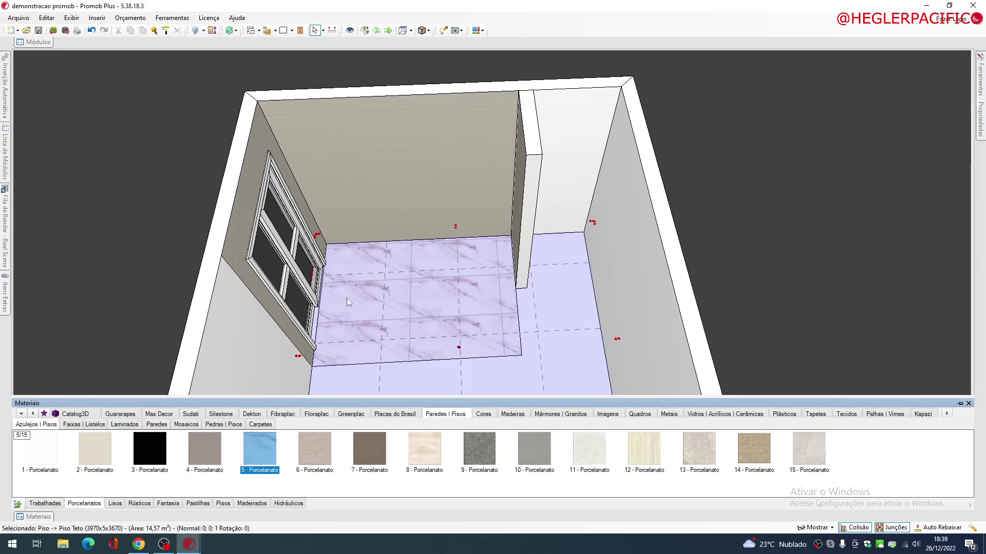
middle_drag(464, 297, 452, 263)
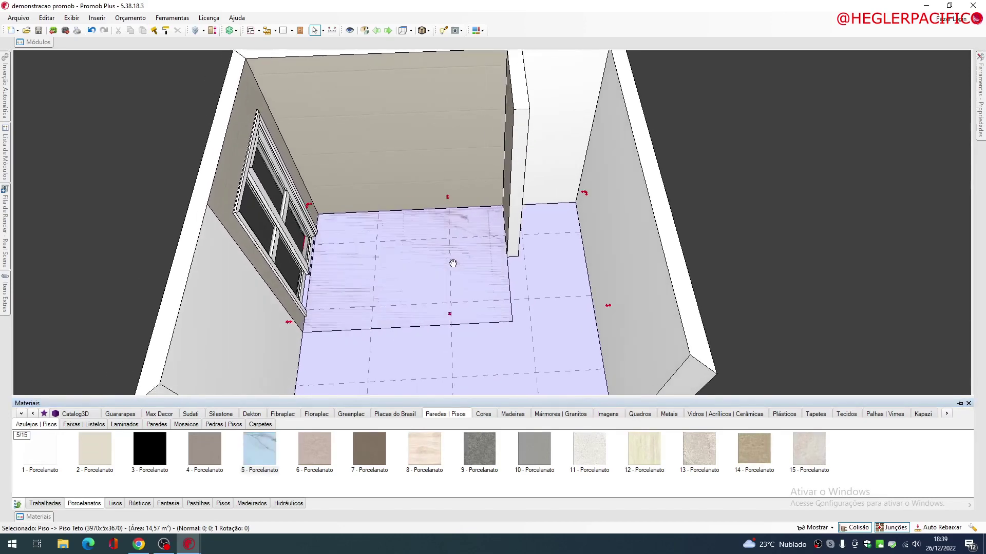
scroll(452, 261, up, 3)
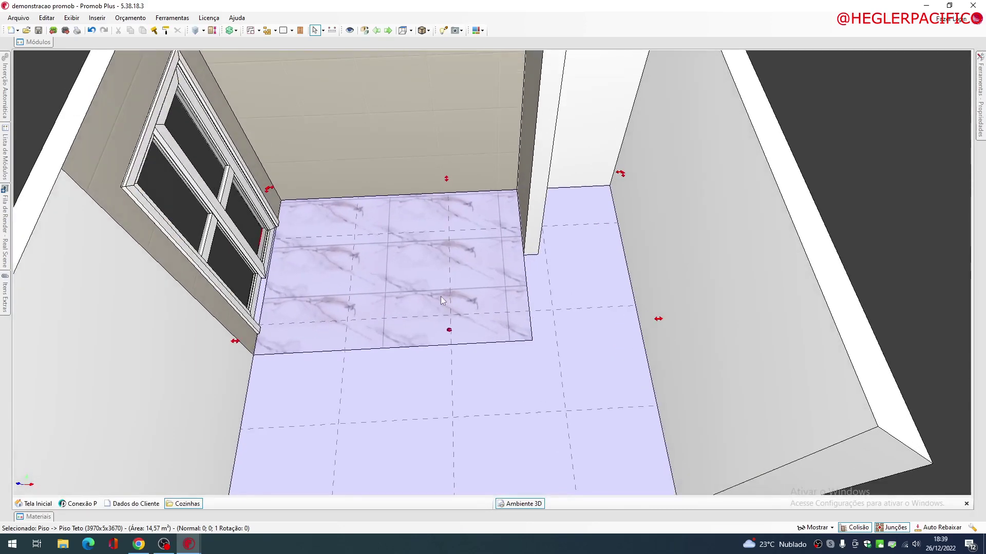